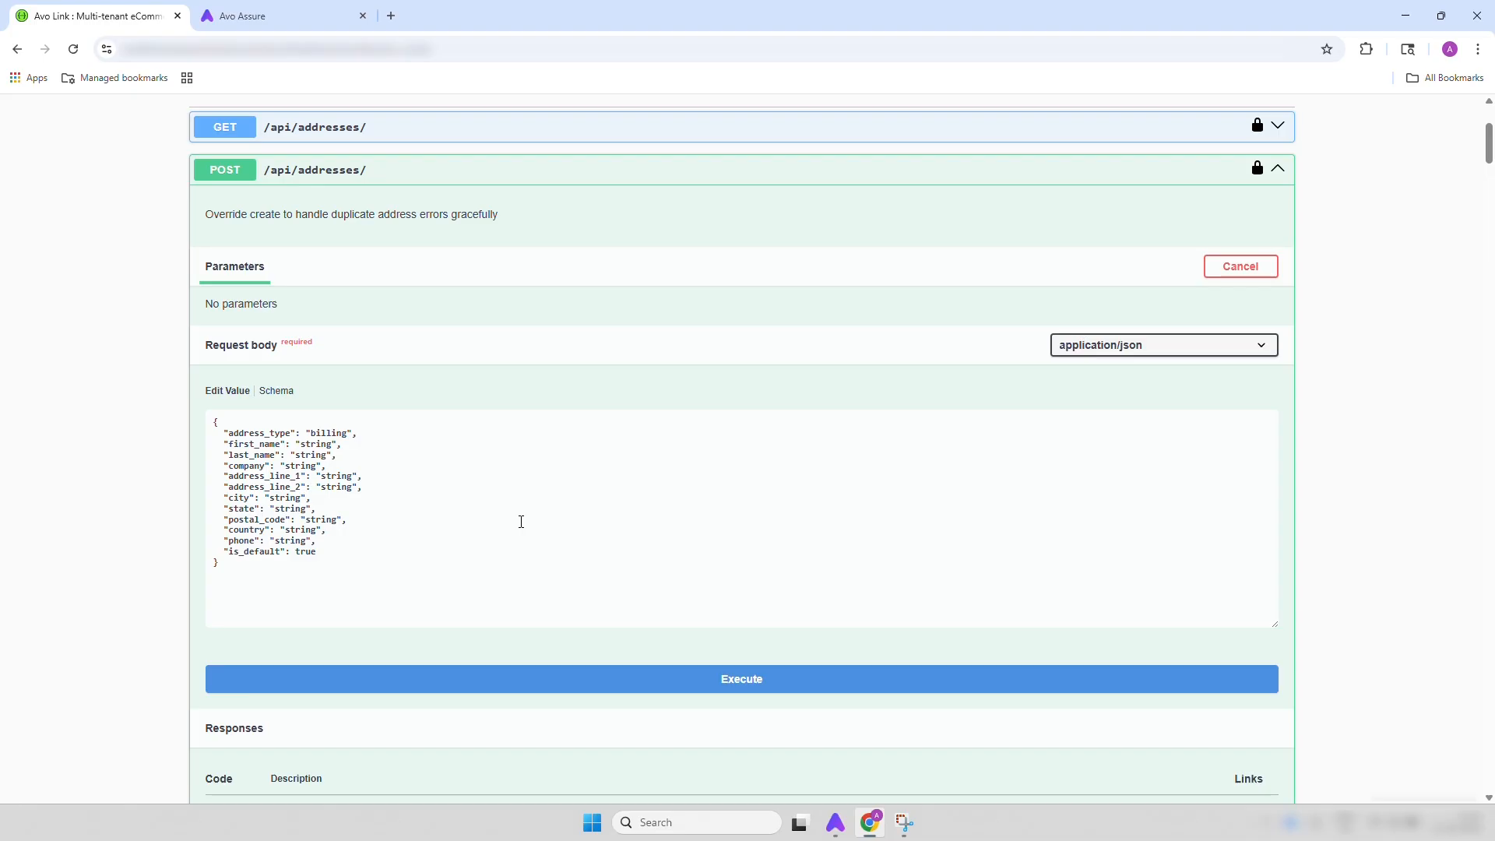
Copy the sample JSON request body of the POST /api/addresses/ endpoint, and copy the endpoint's path
{"action": "left_click", "coordinate": [448, 564]}
{"action": "key", "text": "ctrl+a"}
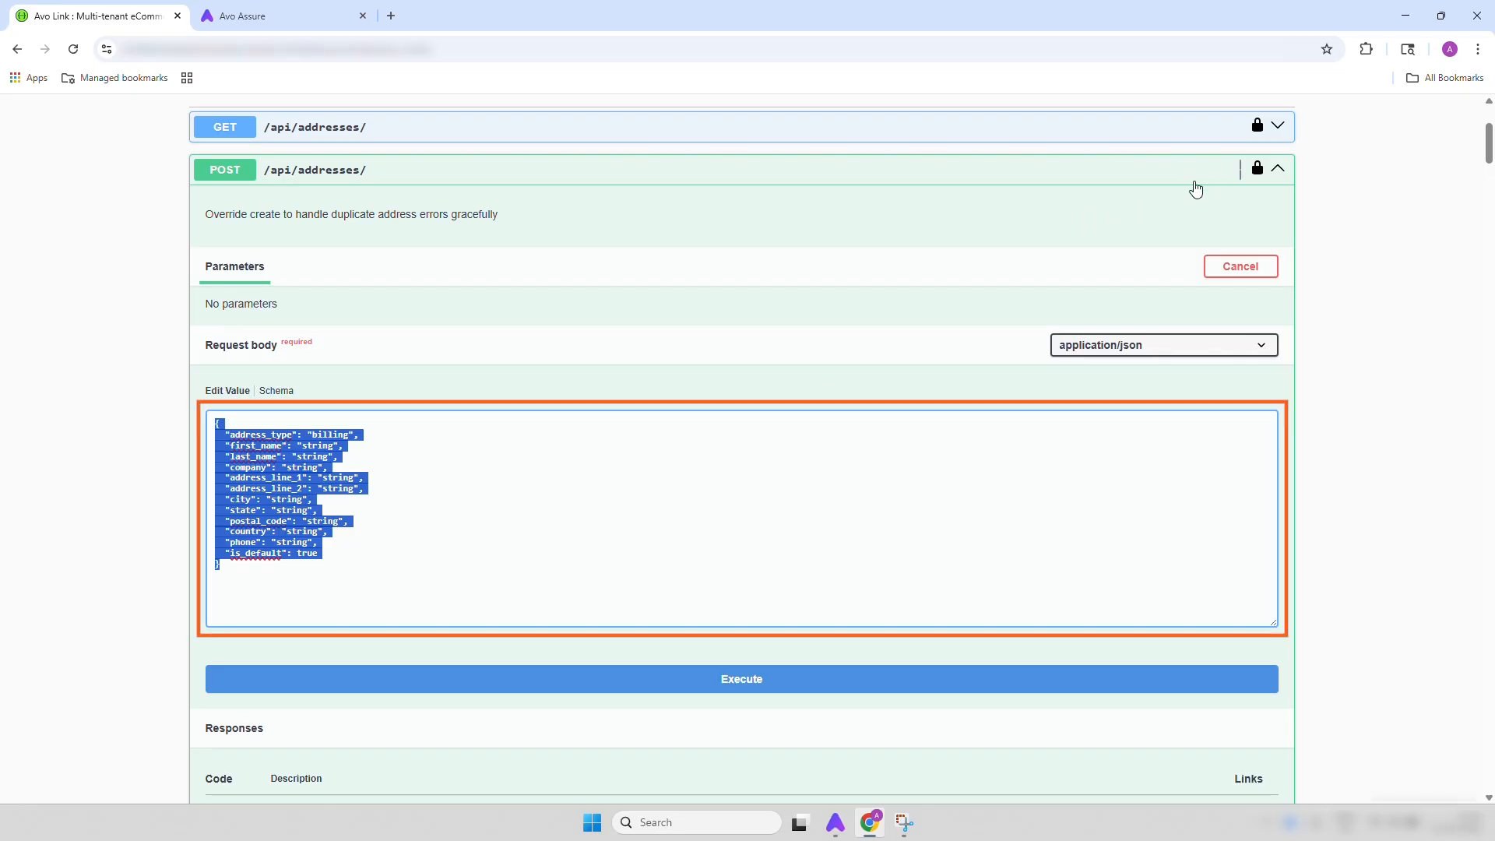
{"action": "left_click", "coordinate": [1278, 169]}
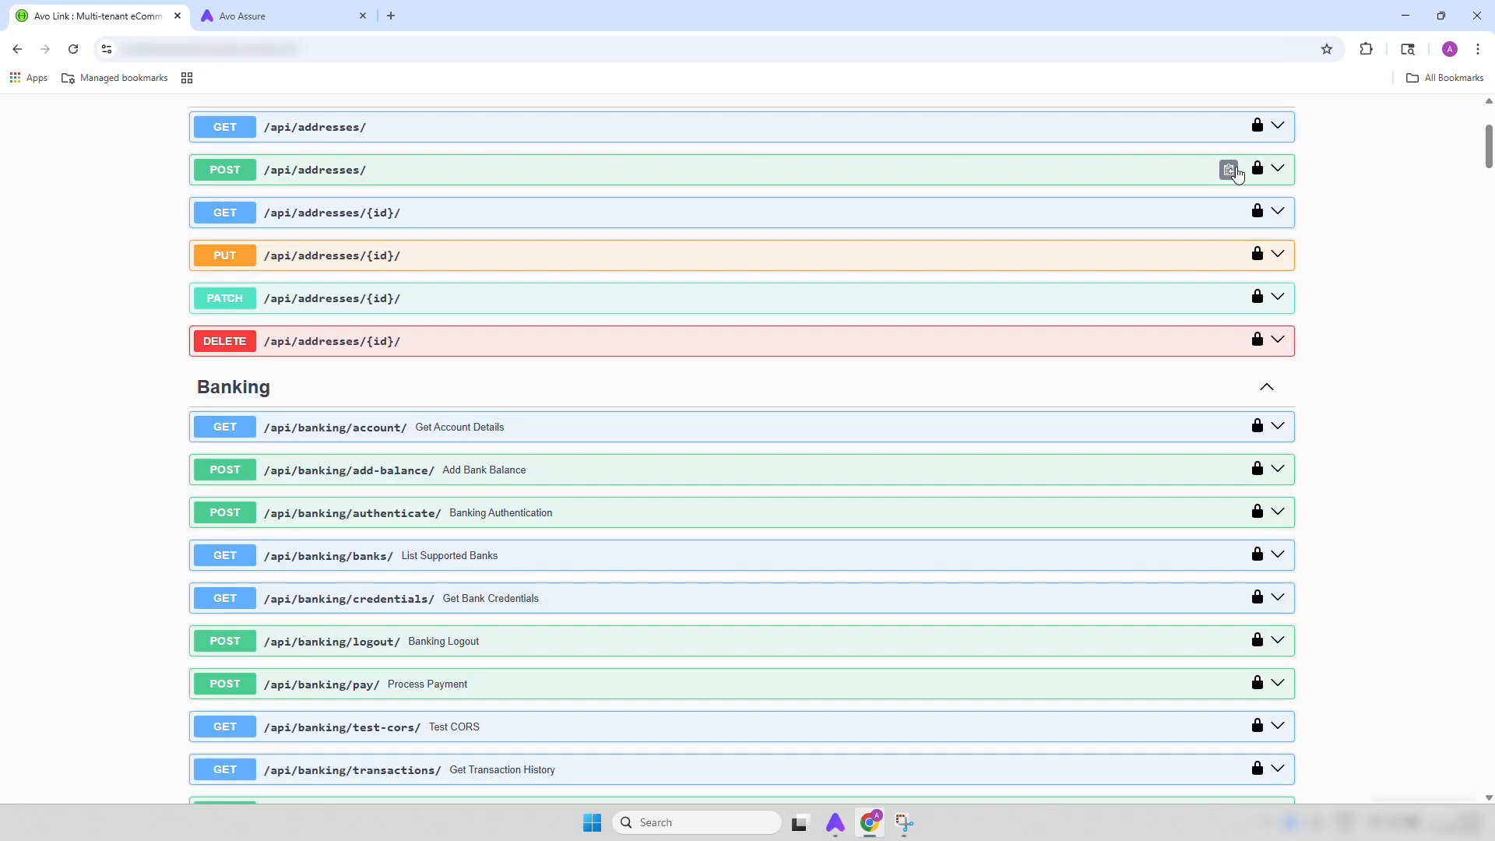
{"action": "left_click", "coordinate": [1230, 170]}
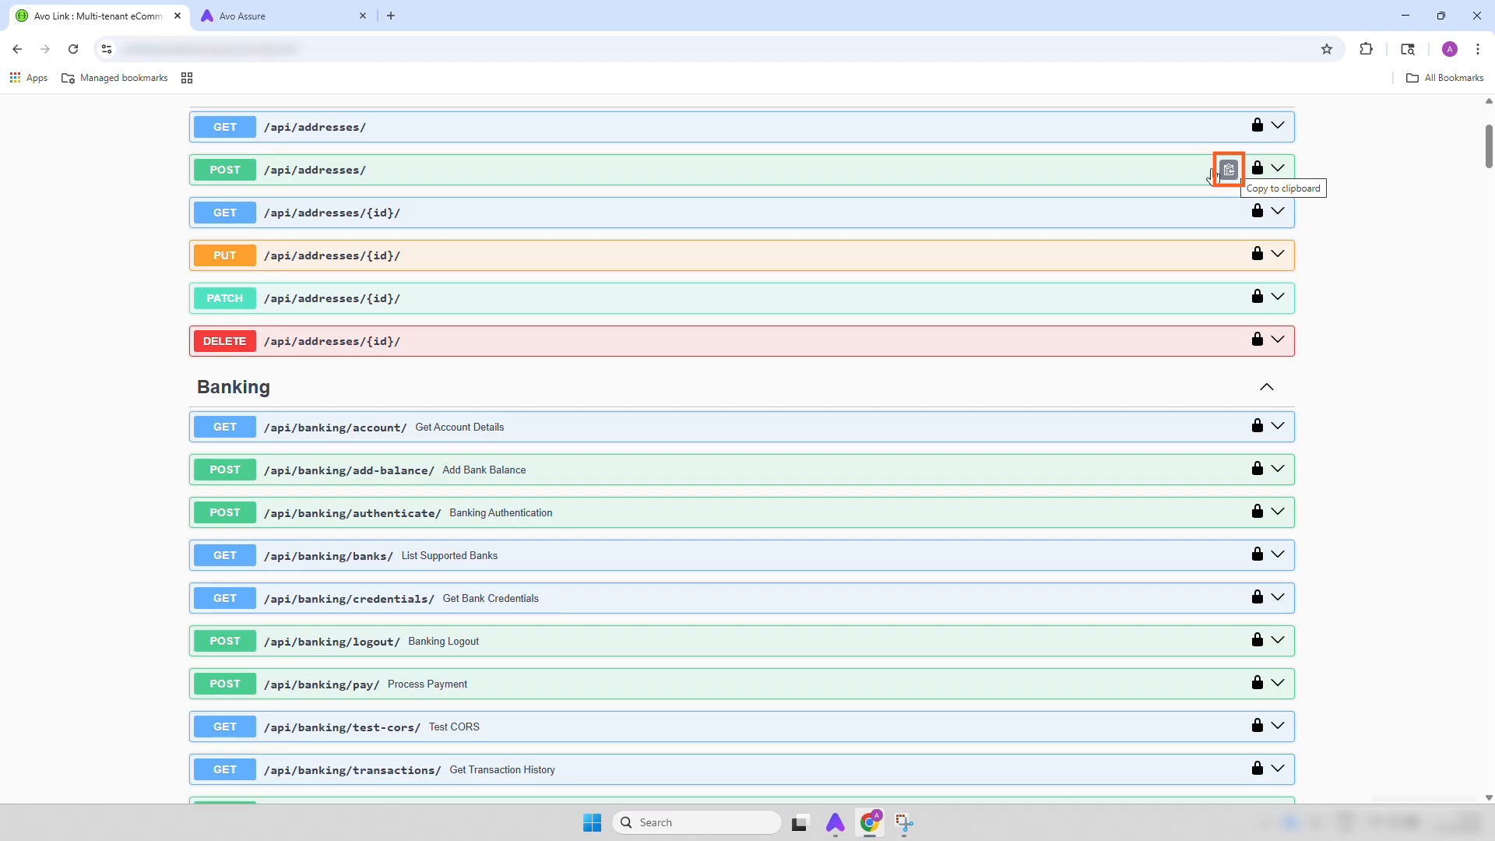
Copy the base URL from the API documentation page's web address
{"action": "scroll", "coordinate": [980, 203], "scroll_direction": "up", "scroll_amount": 3}
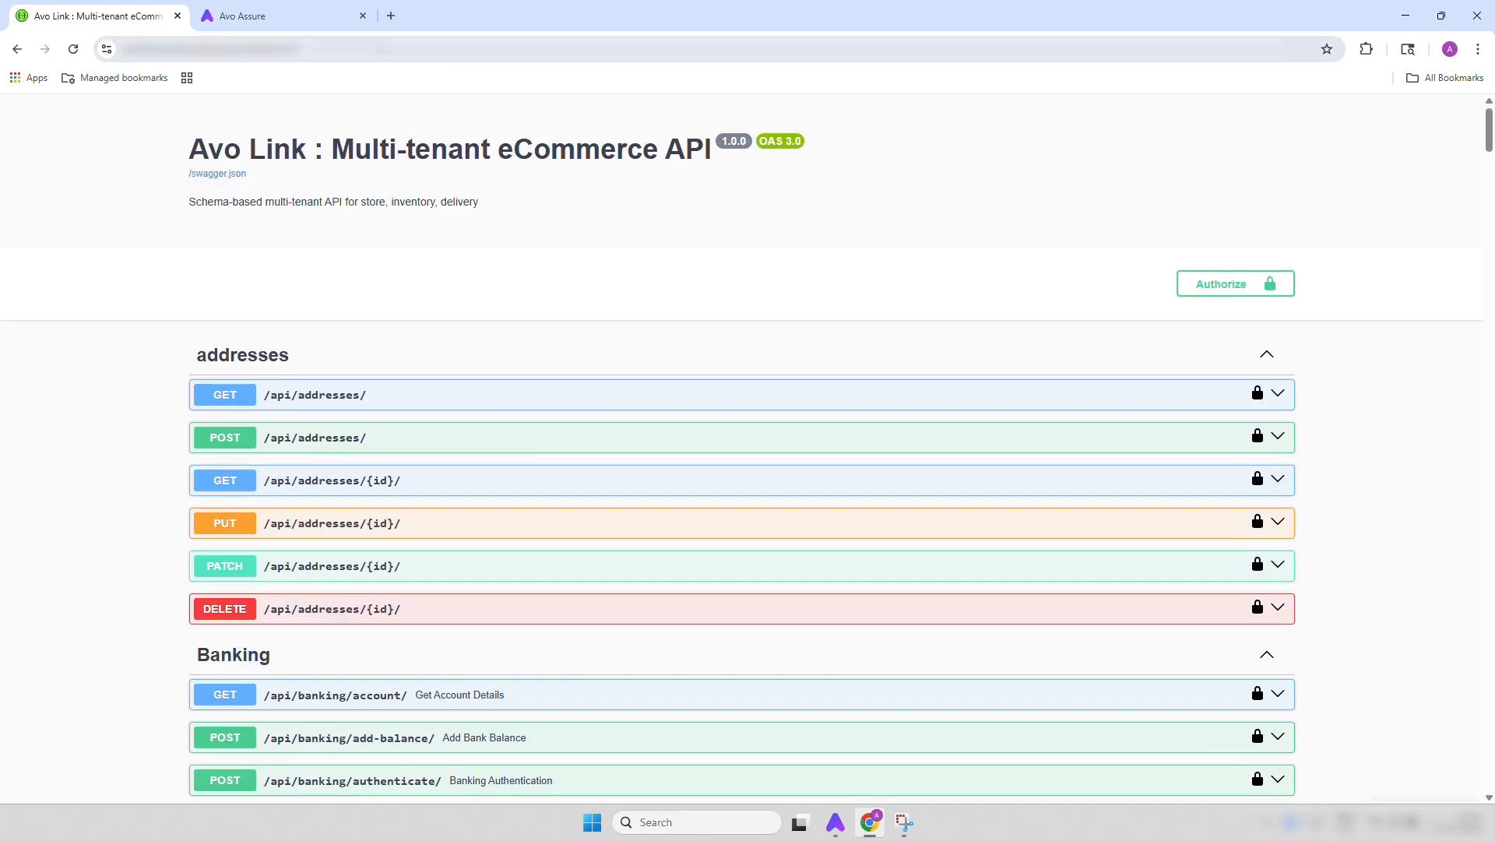
{"action": "left_click", "coordinate": [335, 49]}
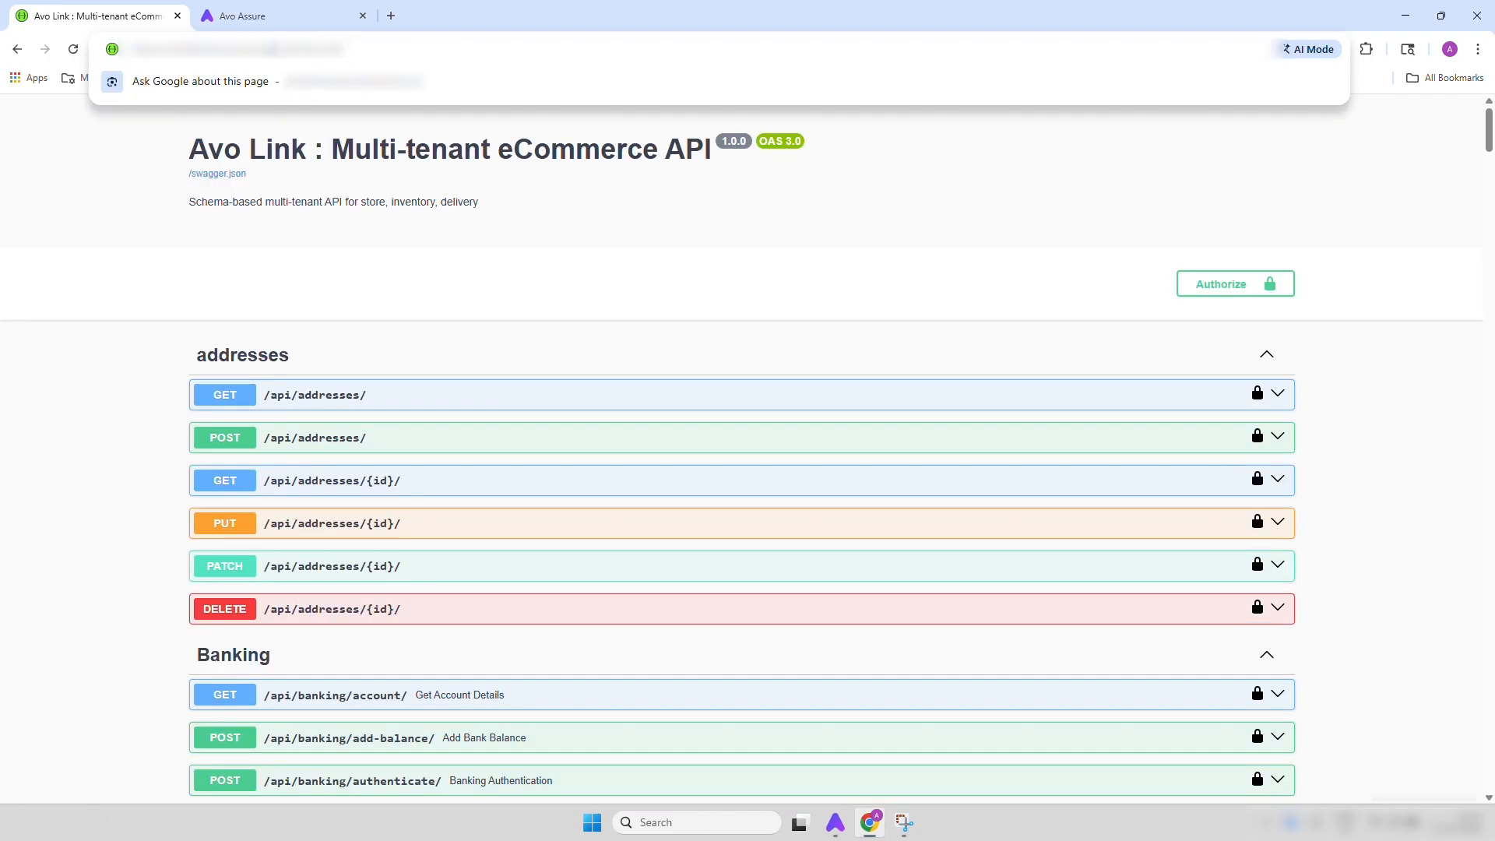
{"action": "left_click_drag", "start_coordinate": [135, 58], "coordinate": [303, 57]}
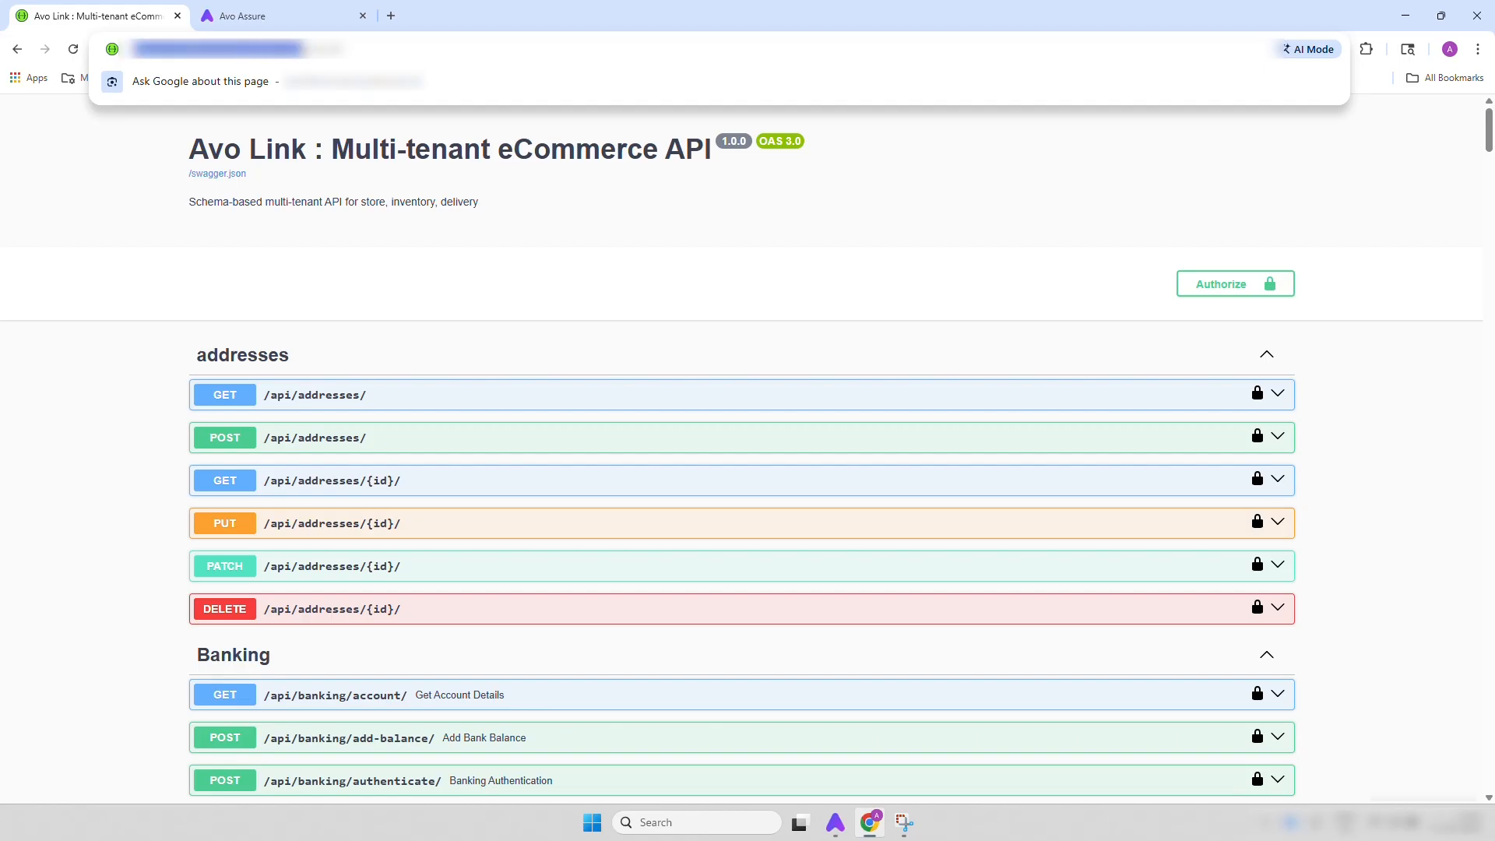
Switch to Avo Assure and create a main folder named Address Creation in the Element Repository
{"action": "left_click", "coordinate": [296, 16]}
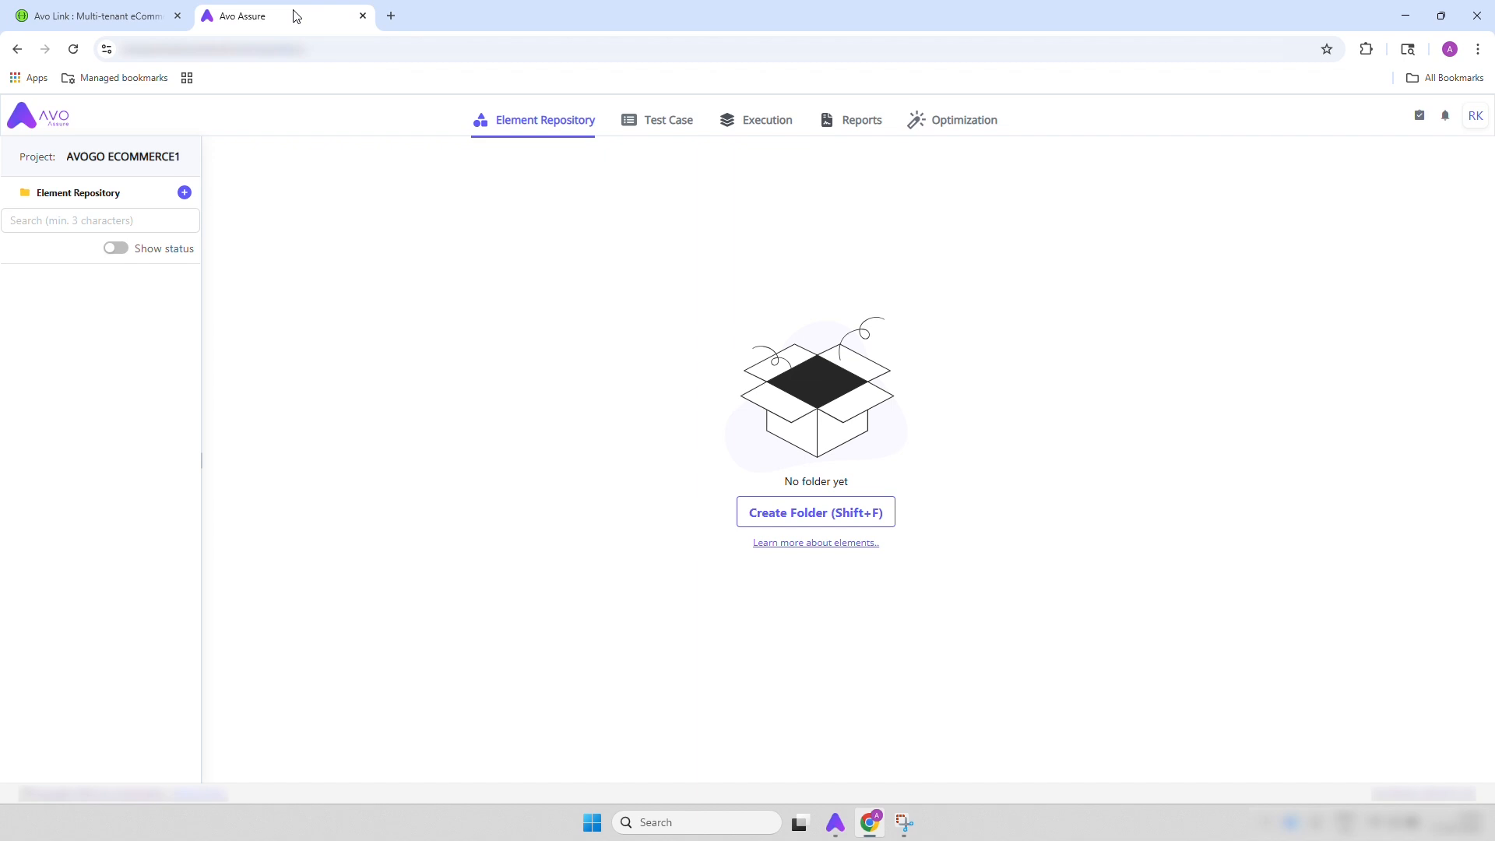
{"action": "left_click", "coordinate": [185, 195]}
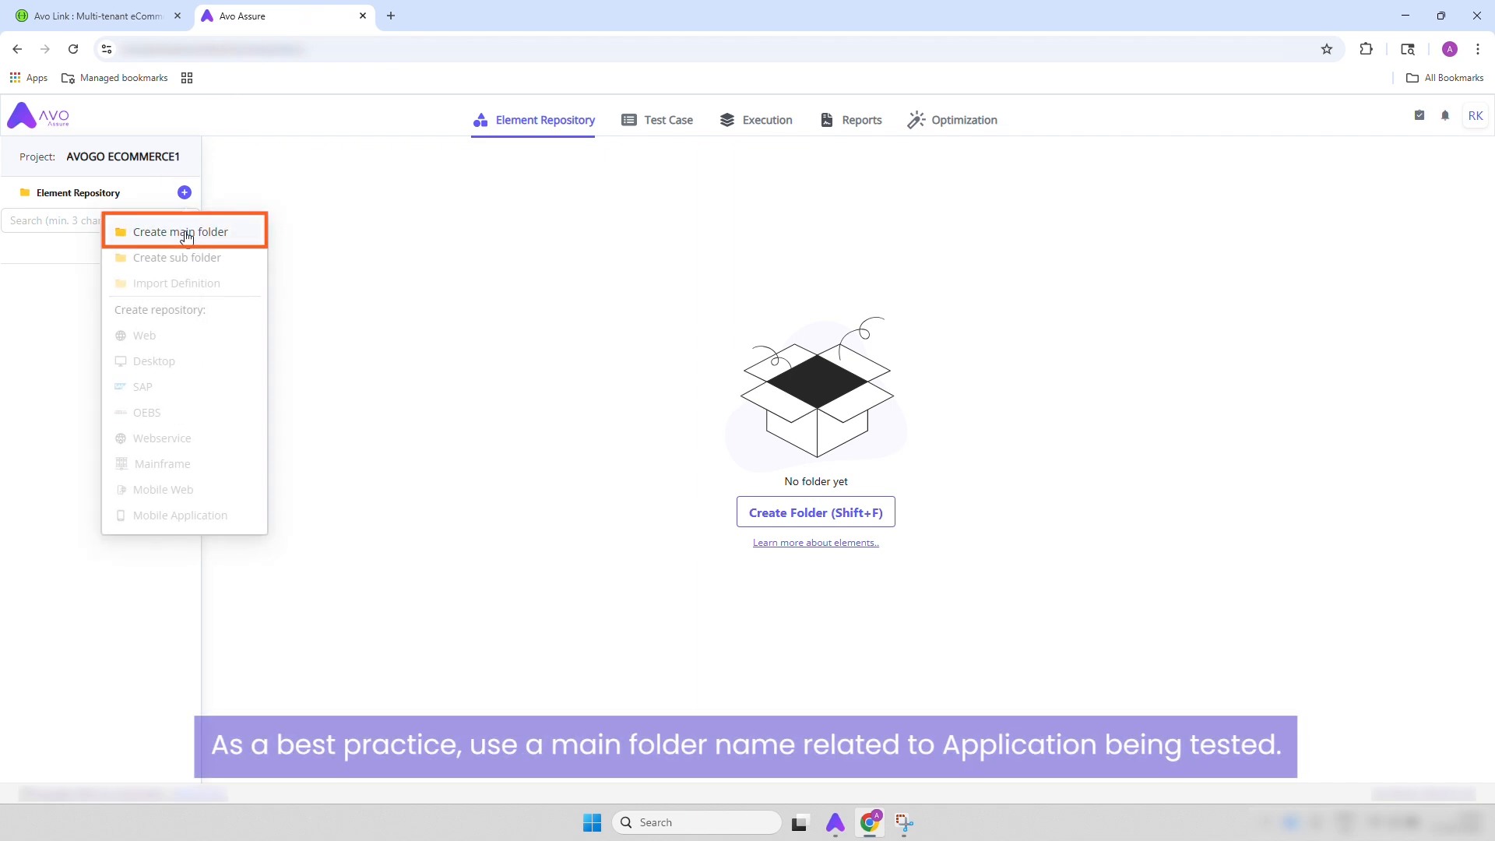
{"action": "left_click", "coordinate": [185, 229]}
{"action": "type", "text": "Avogo Ecommerce"}
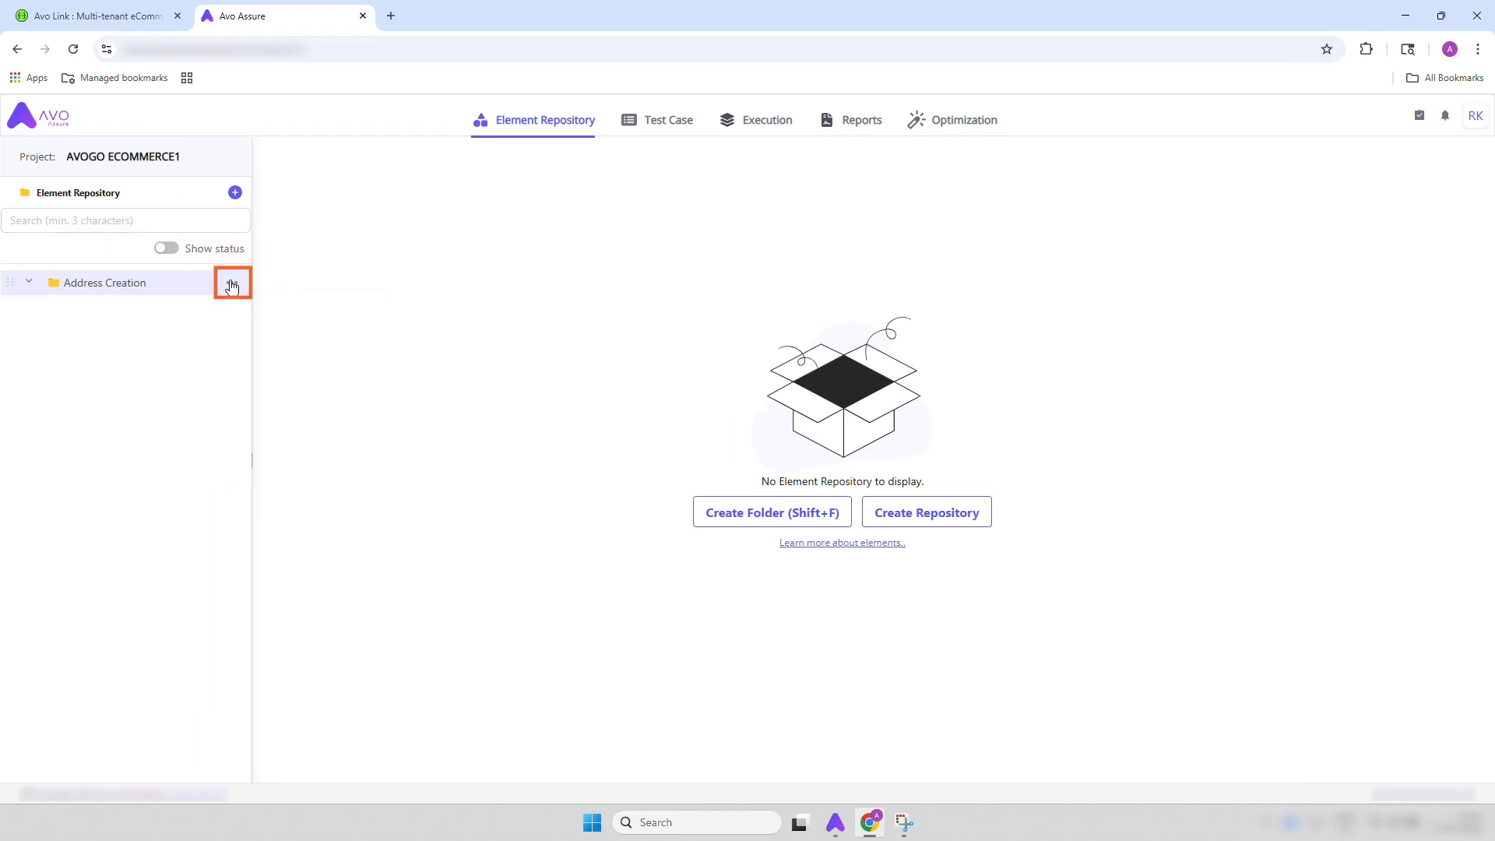
Create a Webservice repository named Add Address inside the Address Creation folder
{"action": "left_click", "coordinate": [233, 284]}
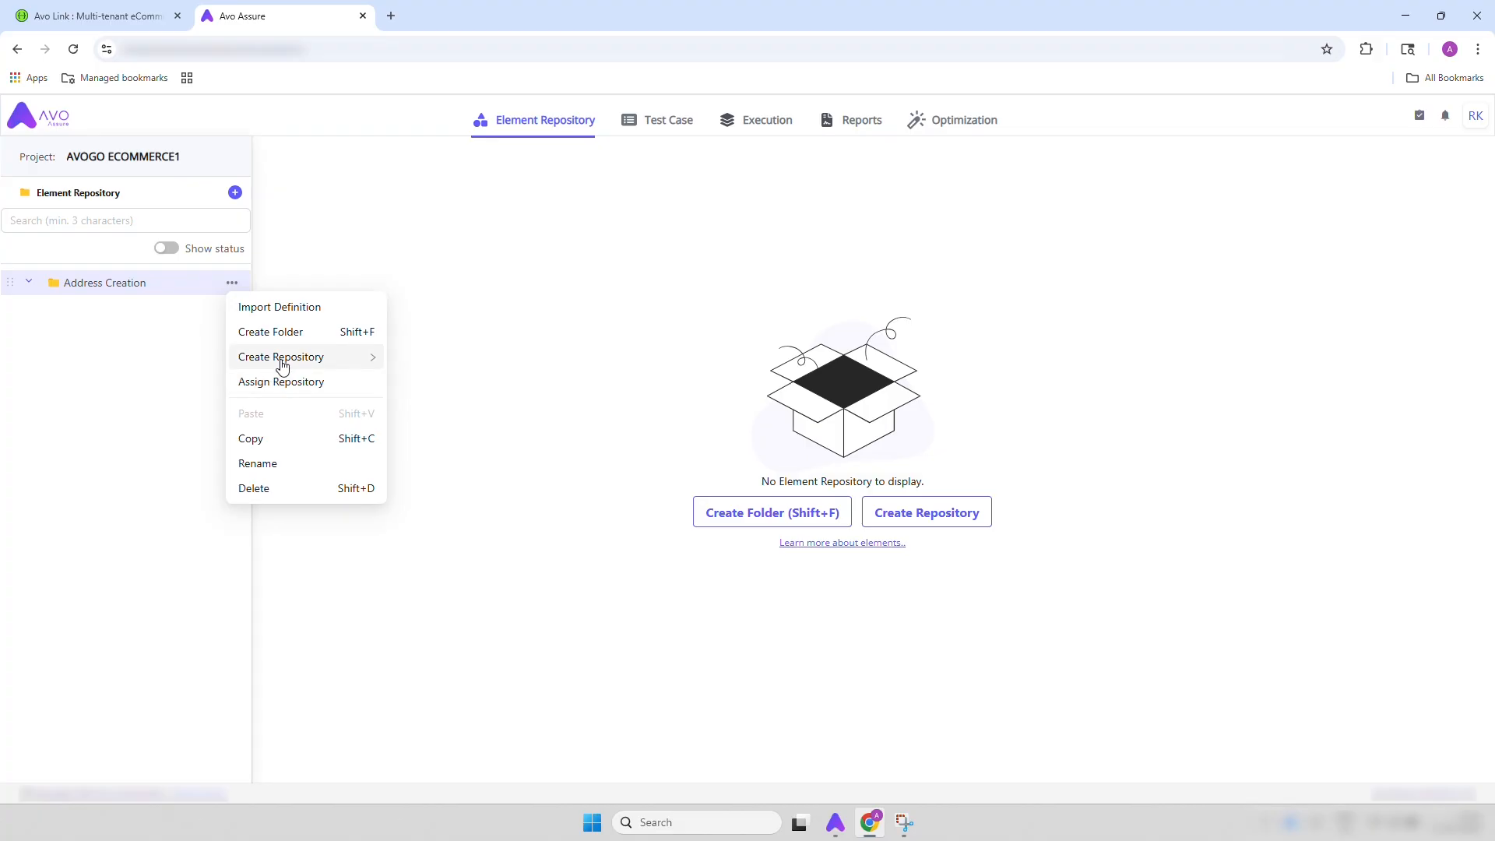
{"action": "mouse_move", "coordinate": [280, 360]}
{"action": "left_click", "coordinate": [435, 473]}
{"action": "key", "text": "ctrl+a"}
{"action": "key", "text": "BackSpace"}
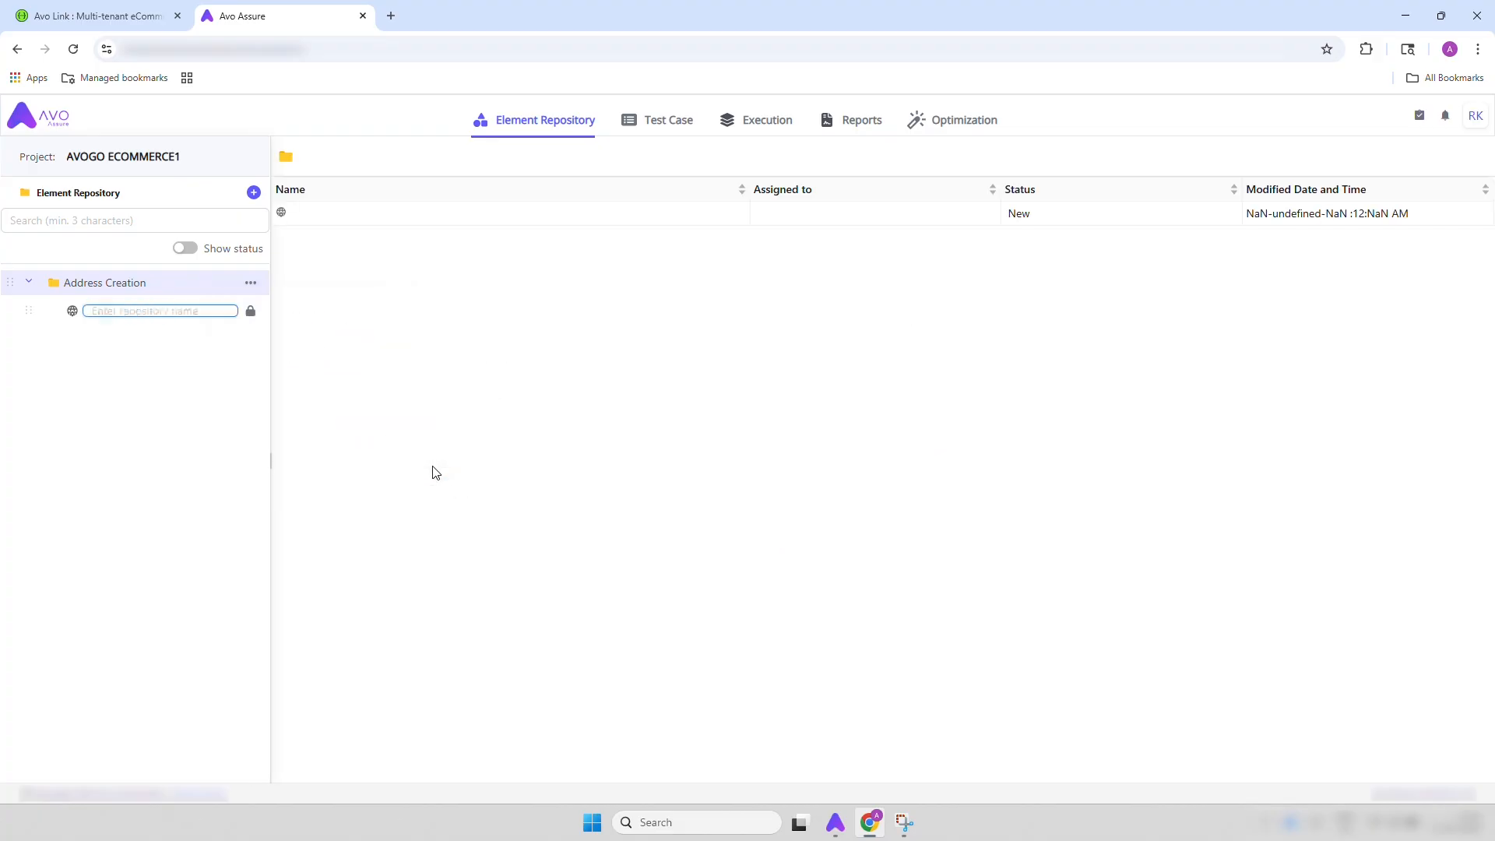
{"action": "type", "text": "Add Address"}
{"action": "key", "text": "Return"}
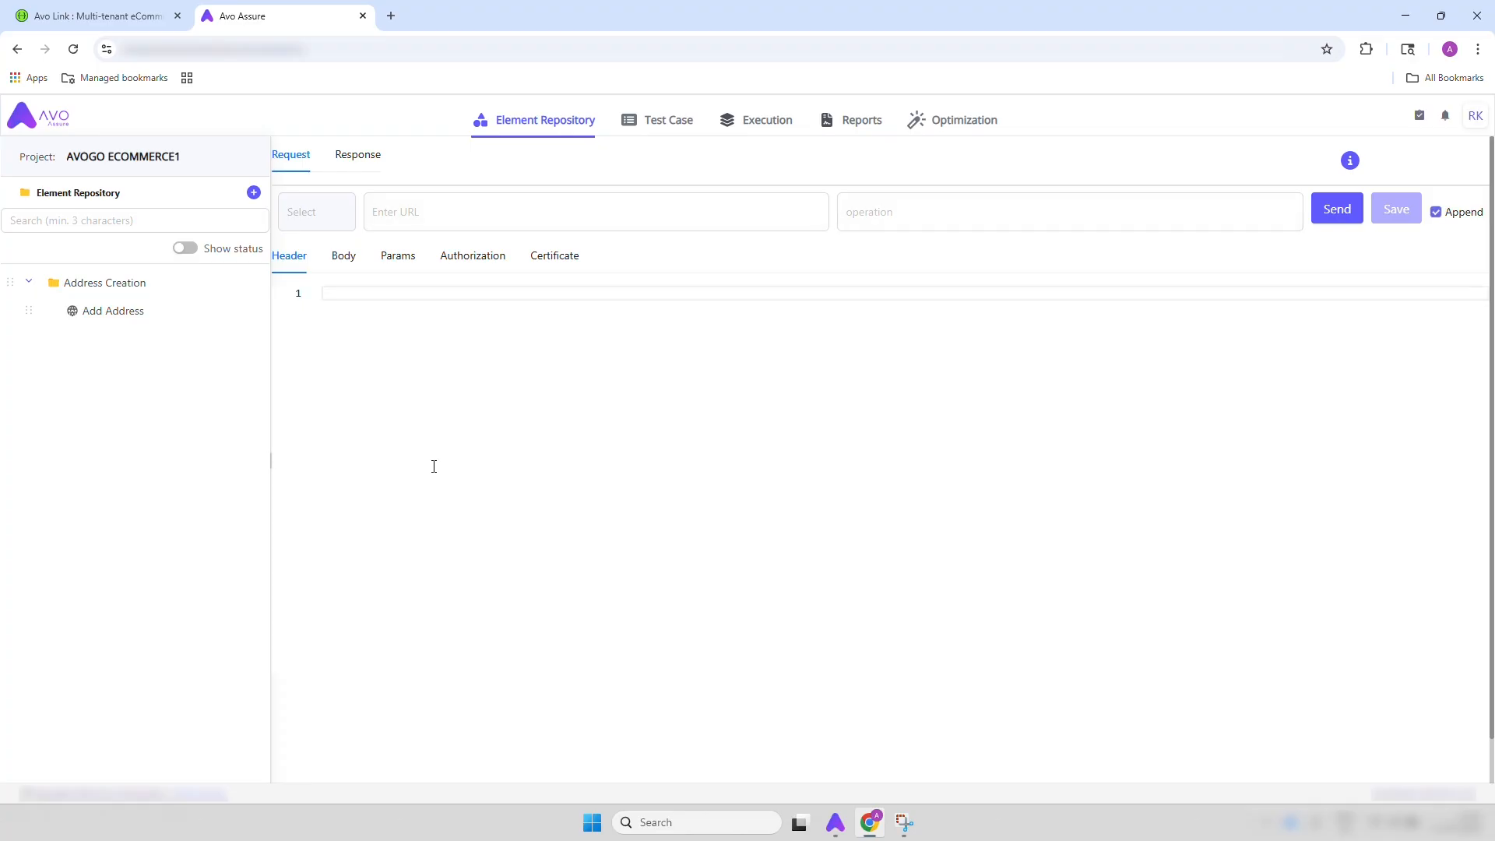
Set the request method to POST and the request URL to the copied base URL followed by /api/addresses/
{"action": "left_click", "coordinate": [317, 209]}
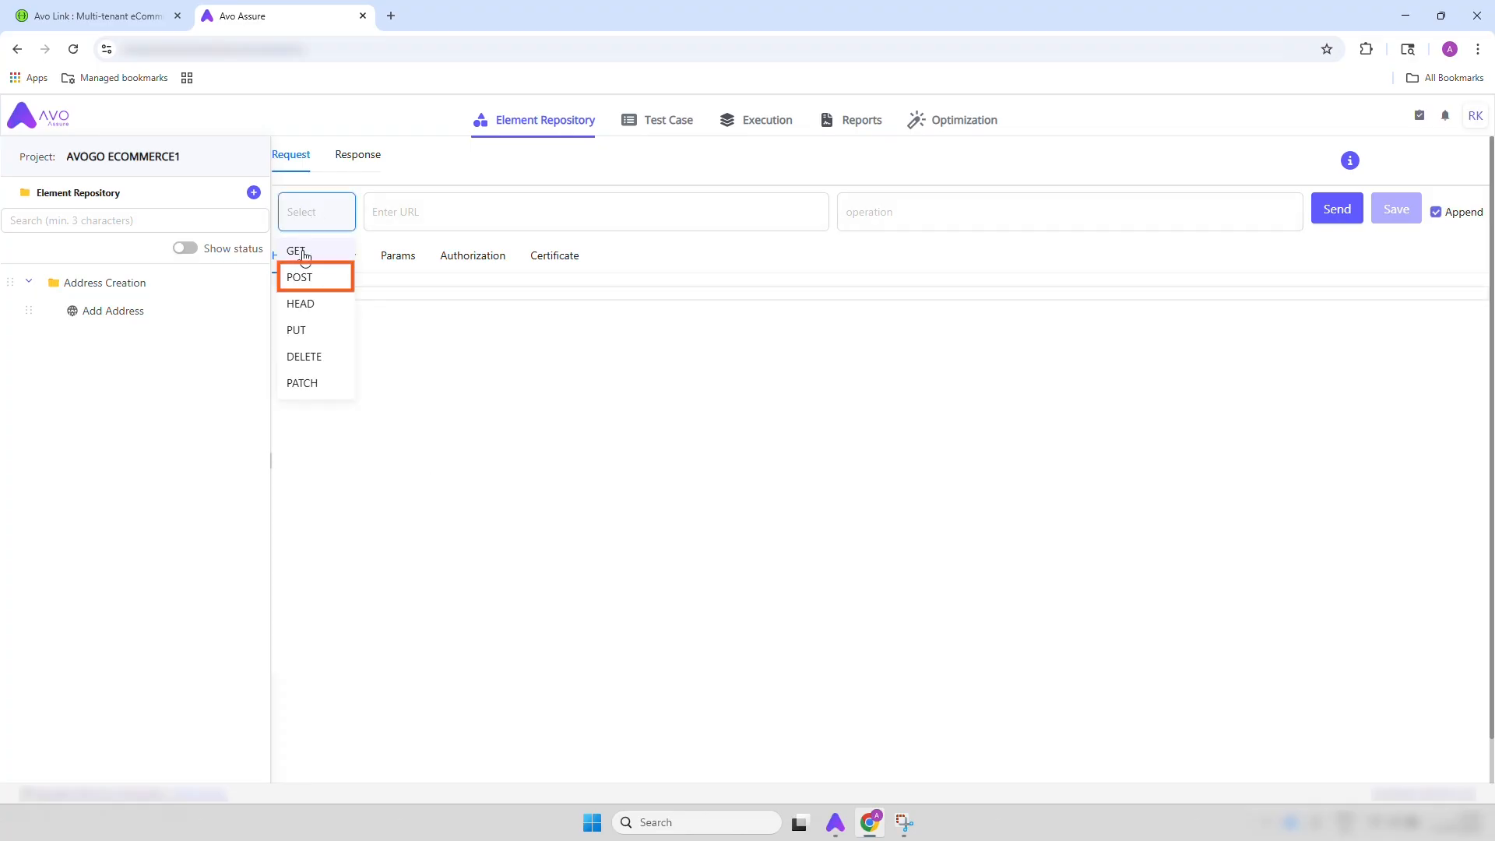
{"action": "left_click", "coordinate": [308, 282]}
{"action": "left_click", "coordinate": [373, 212]}
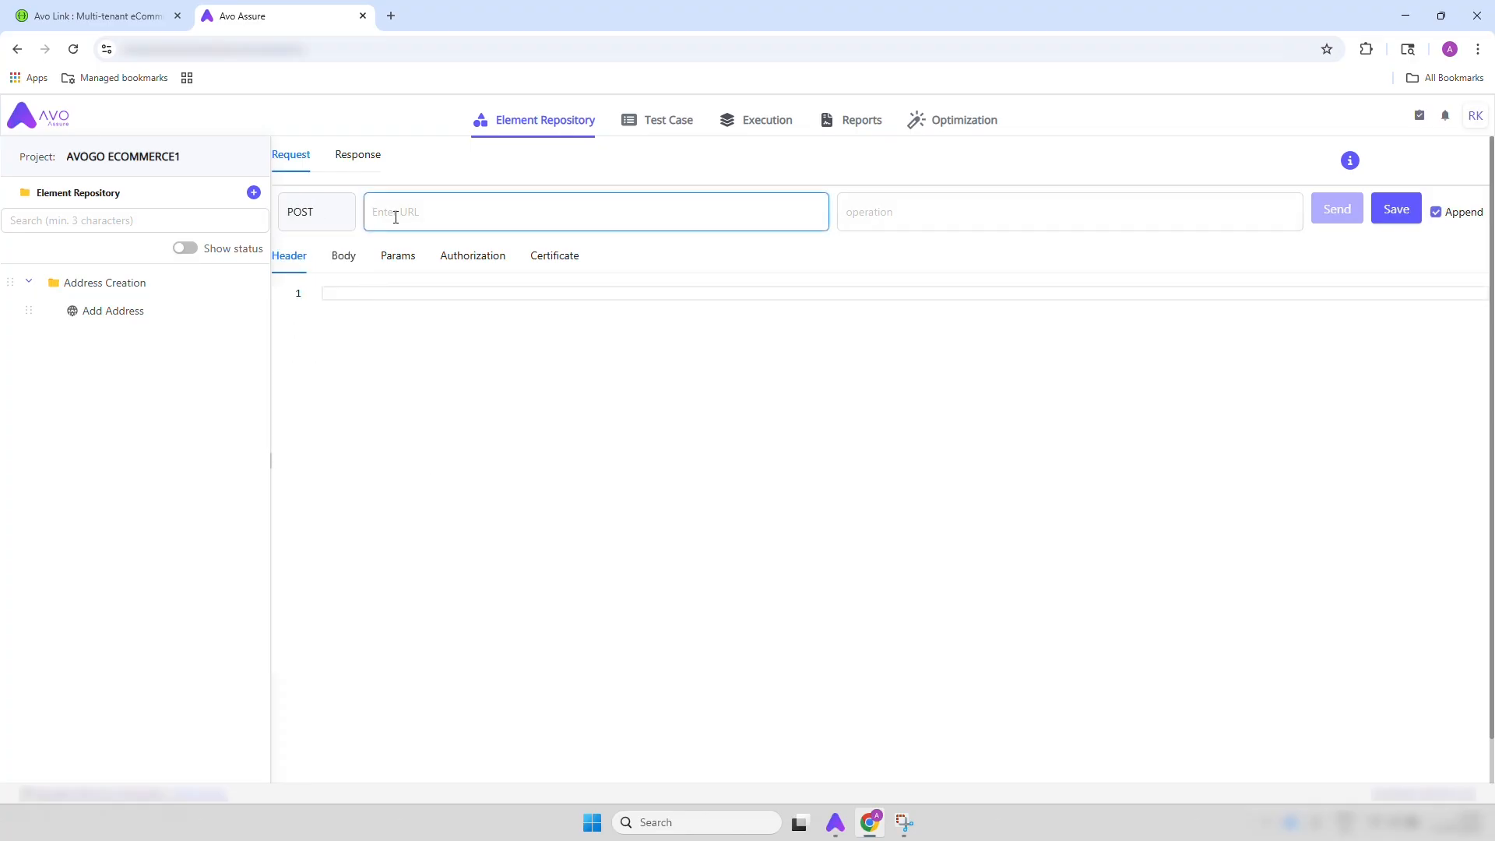
{"action": "key", "text": "super+v"}
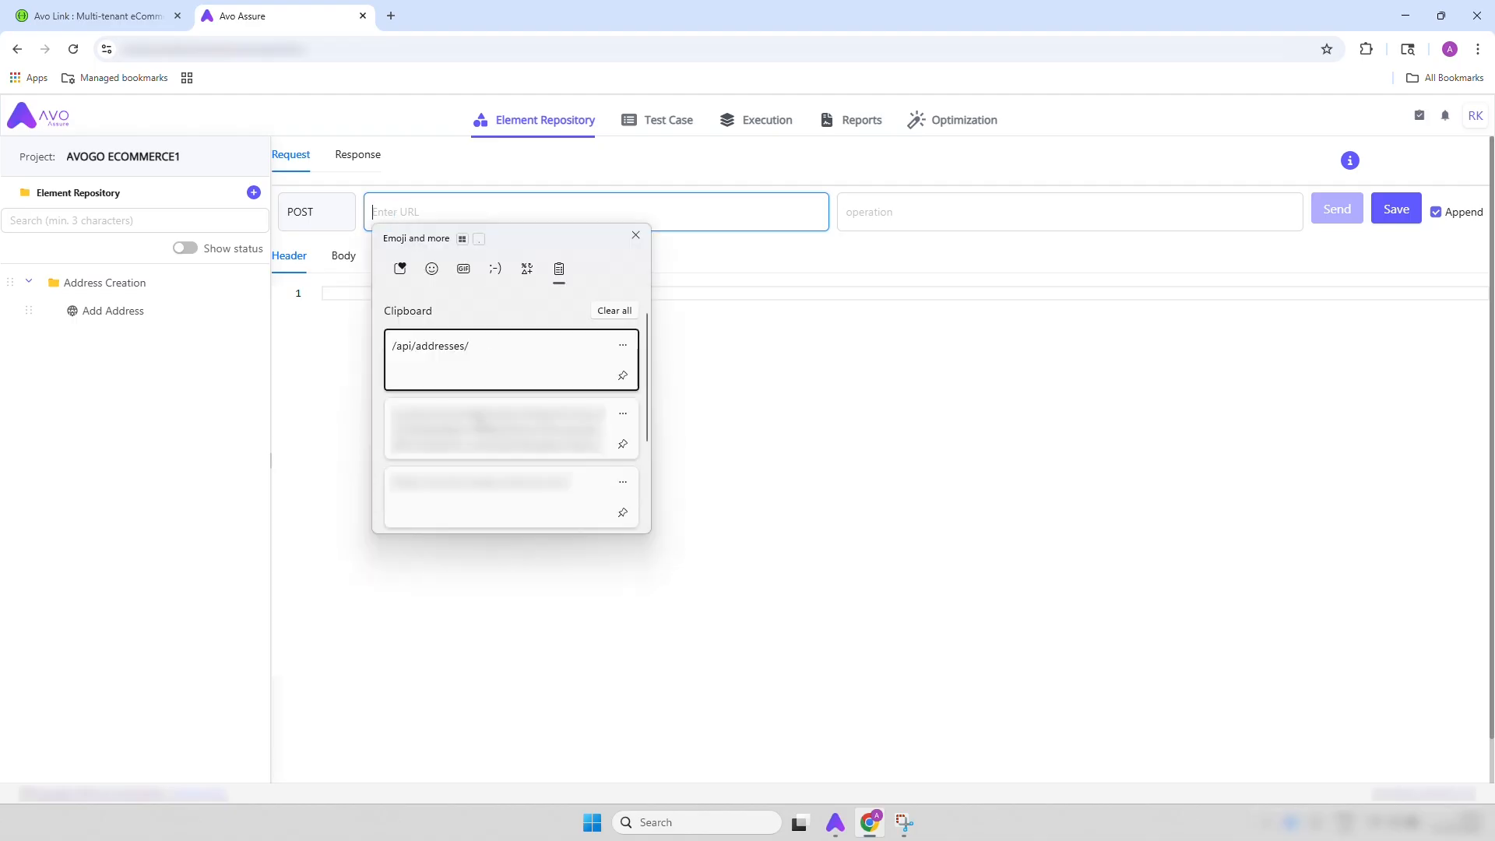
{"action": "left_click", "coordinate": [479, 493]}
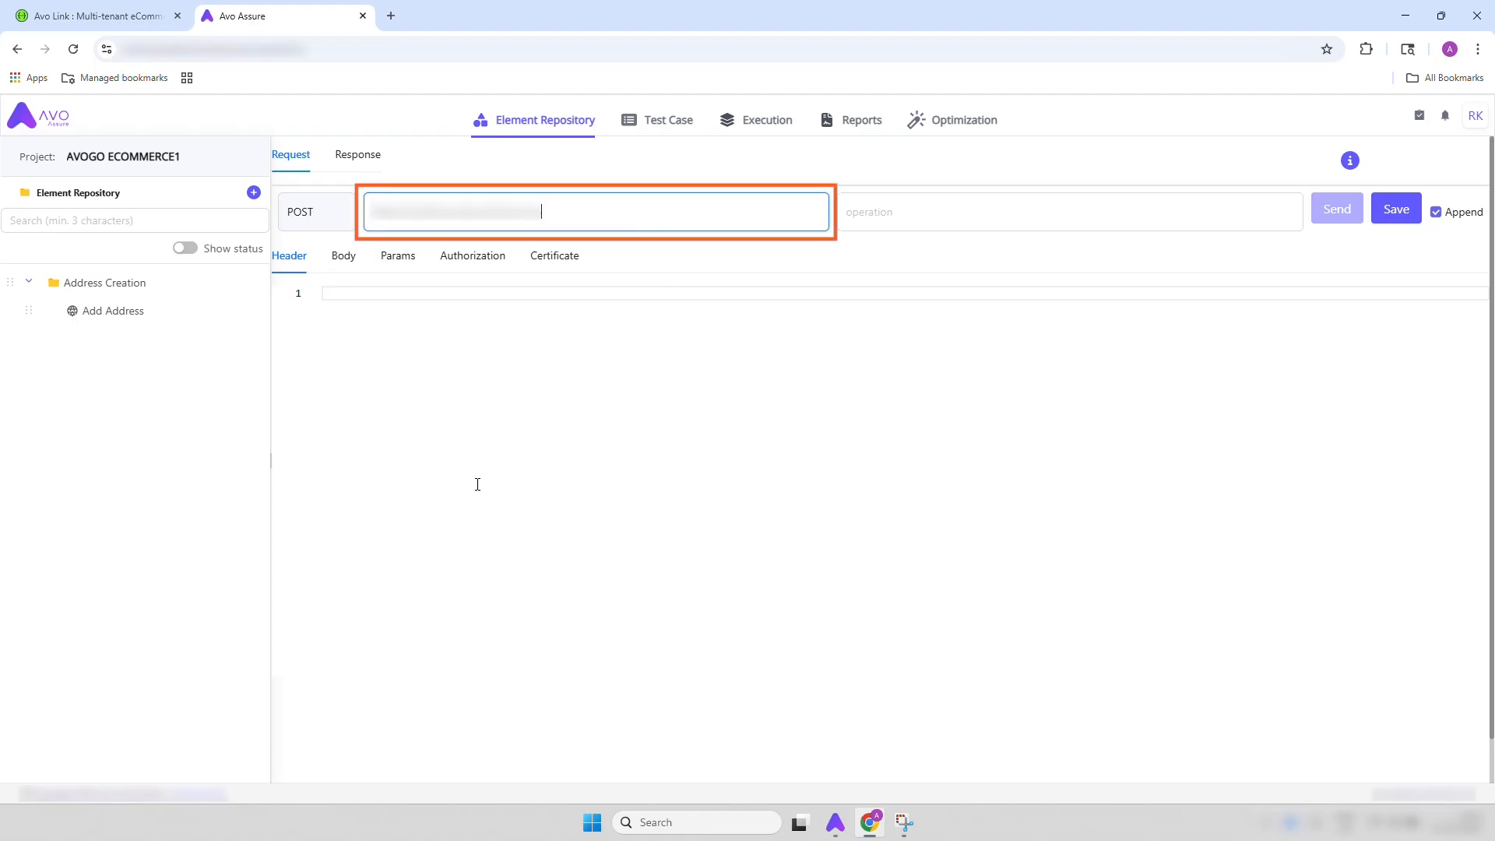
{"action": "key", "text": "super+v"}
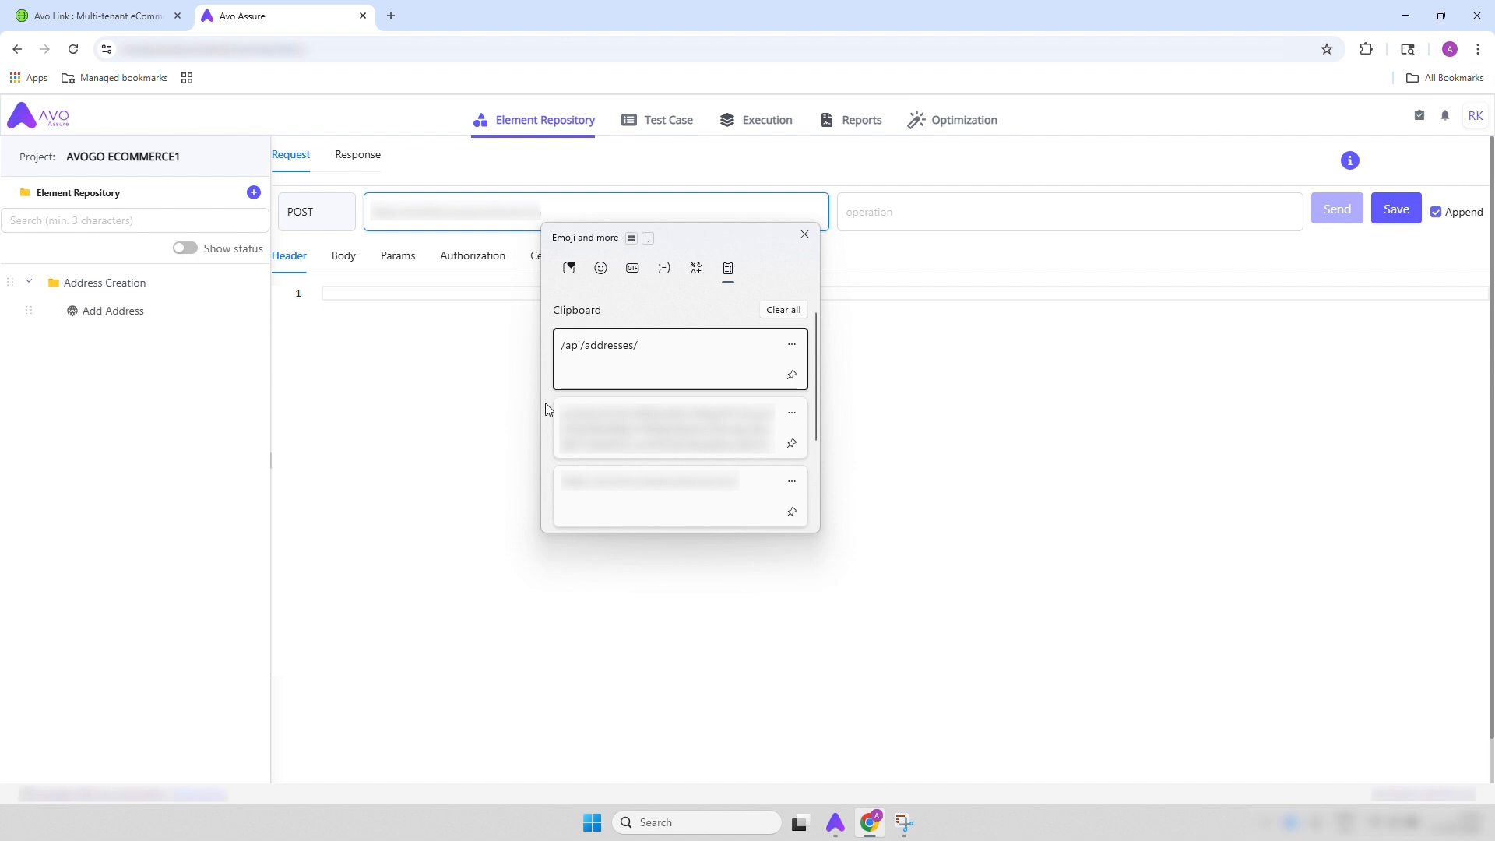
{"action": "left_click", "coordinate": [599, 369]}
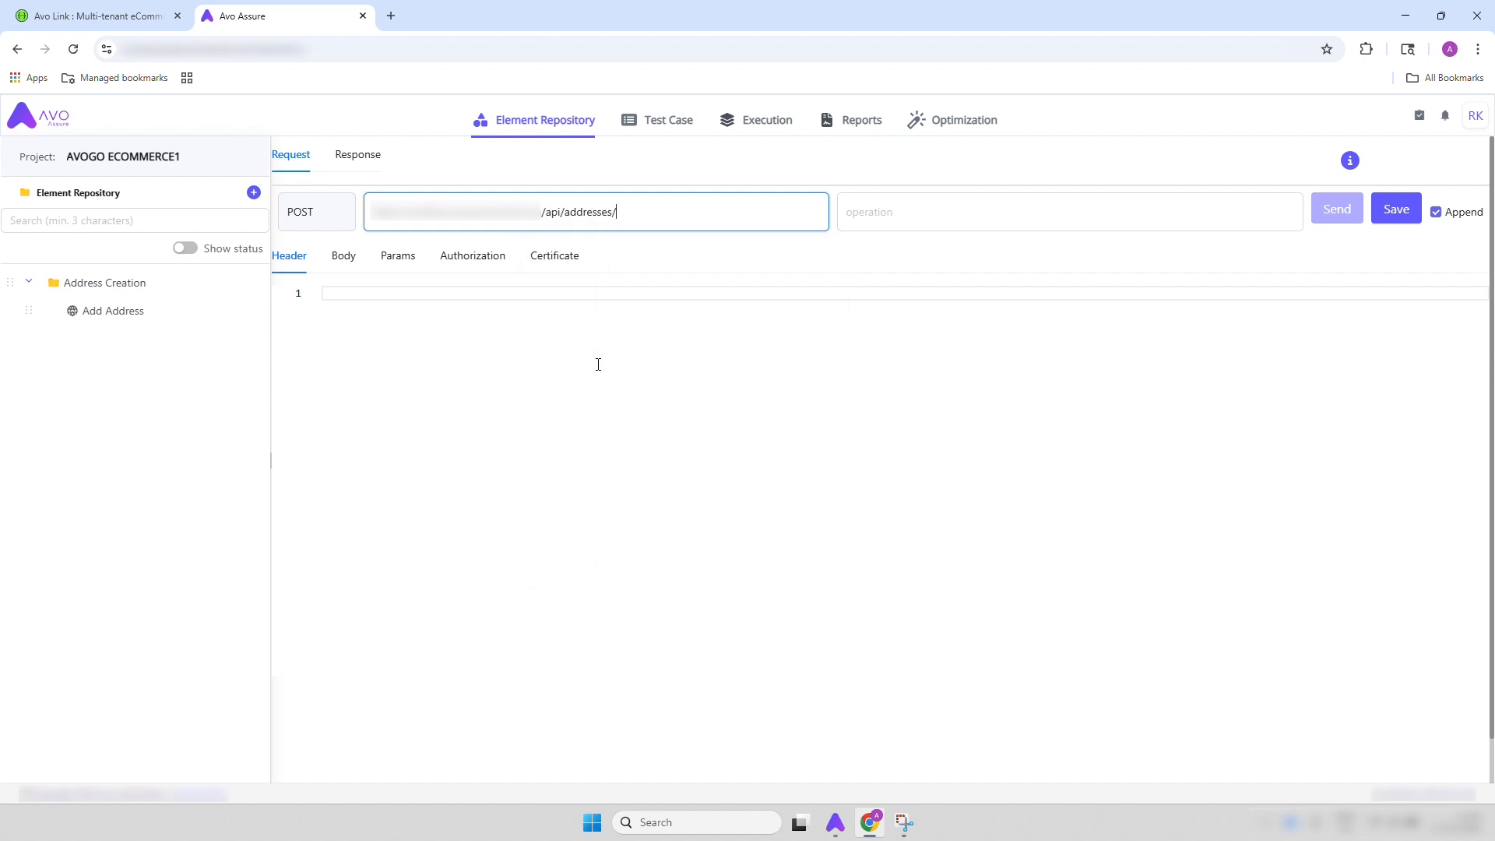
Set the request body type to x-www-form-urlencoded and paste the address parameters in bulk edit mode
{"action": "left_click", "coordinate": [340, 271]}
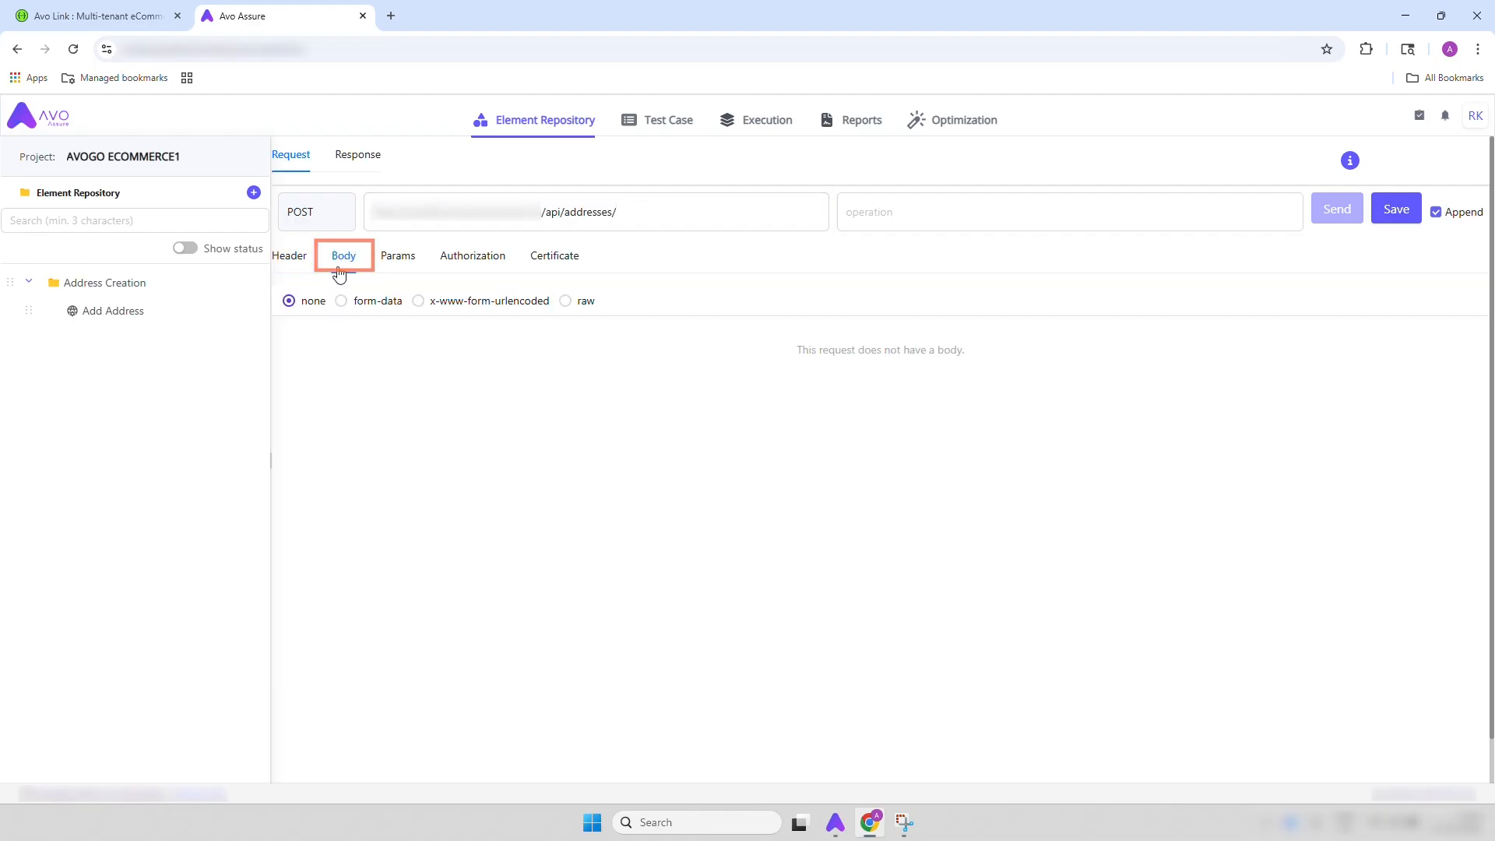
{"action": "left_click", "coordinate": [419, 301]}
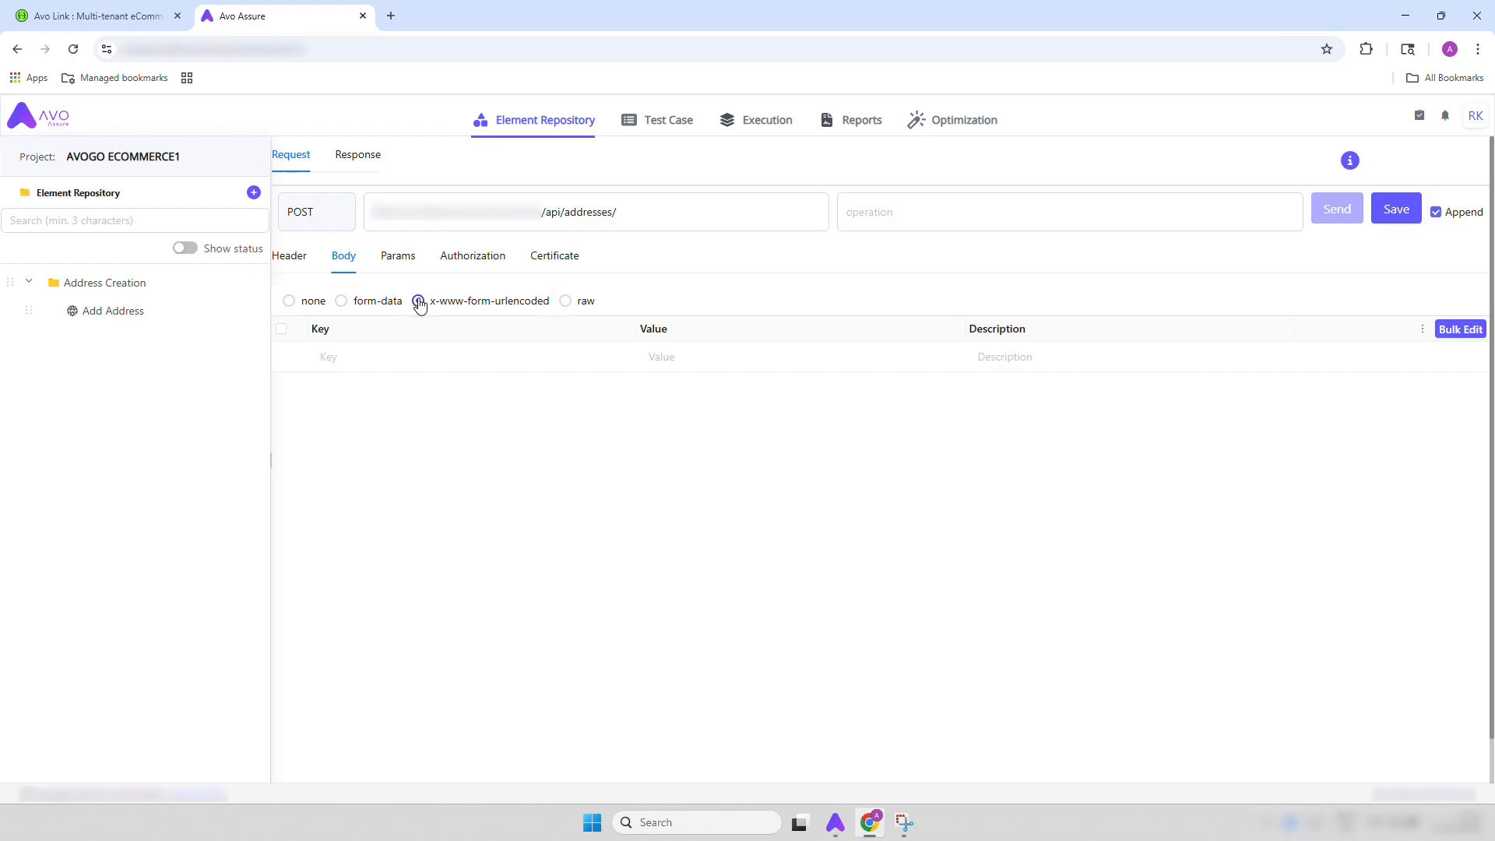
{"action": "left_click", "coordinate": [405, 357]}
{"action": "left_click", "coordinate": [1449, 340]}
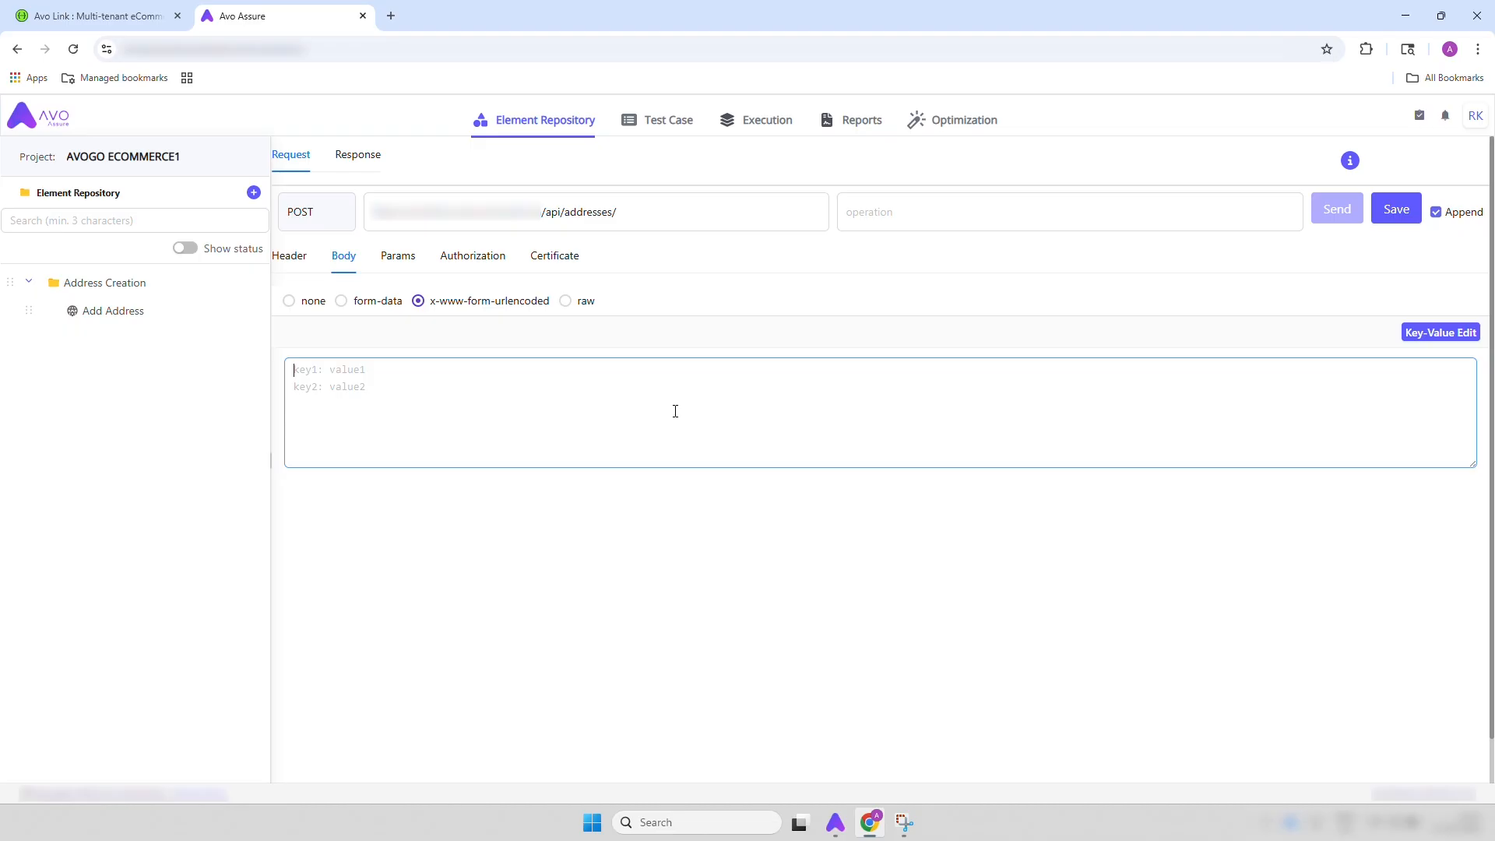
{"action": "key", "text": "super+v"}
{"action": "scroll", "coordinate": [420, 604], "scroll_direction": "down", "scroll_amount": 3}
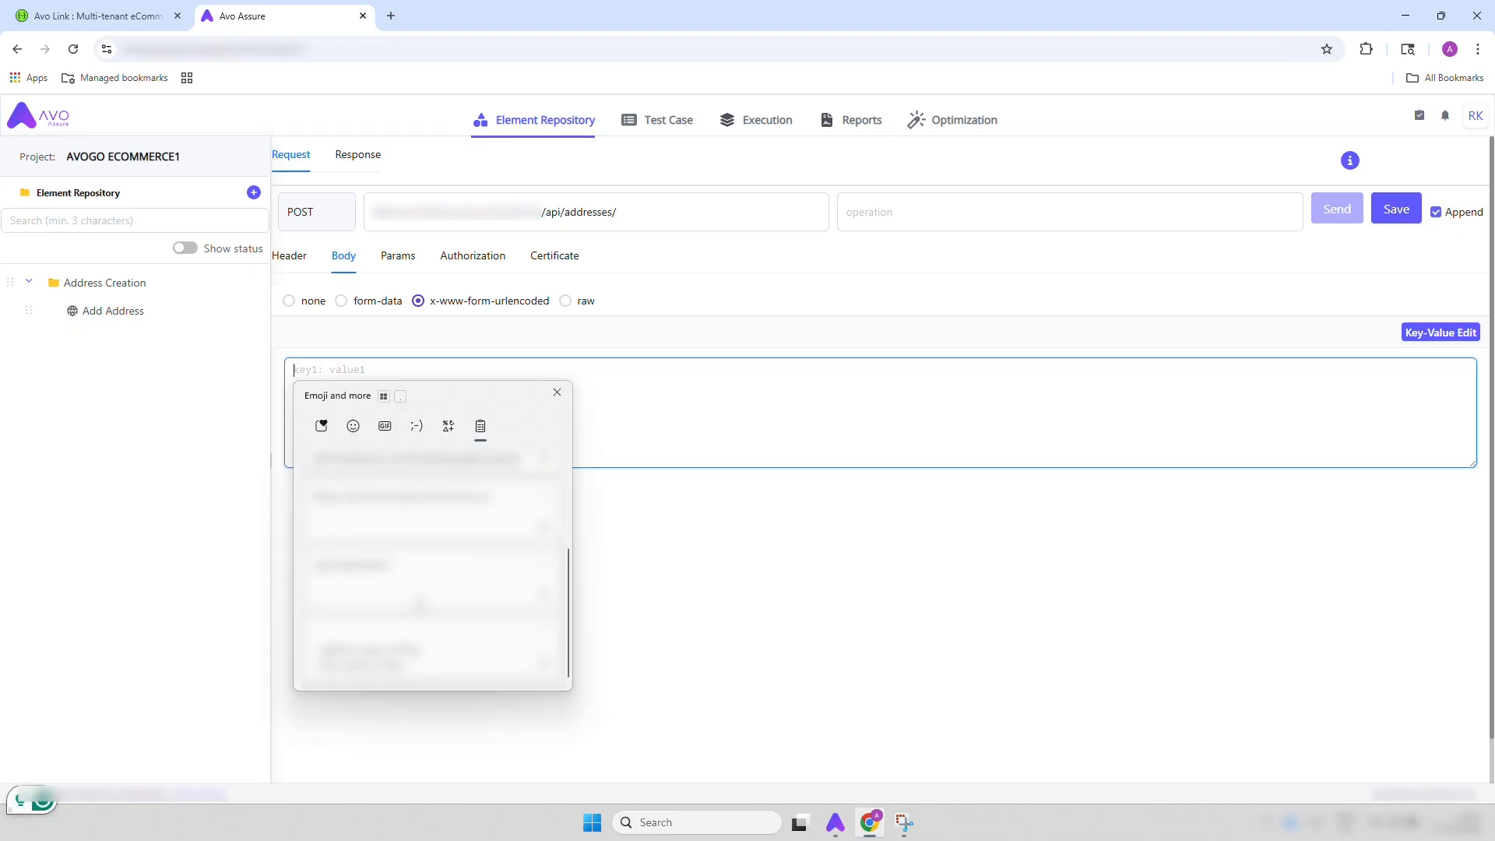
{"action": "left_click", "coordinate": [411, 663]}
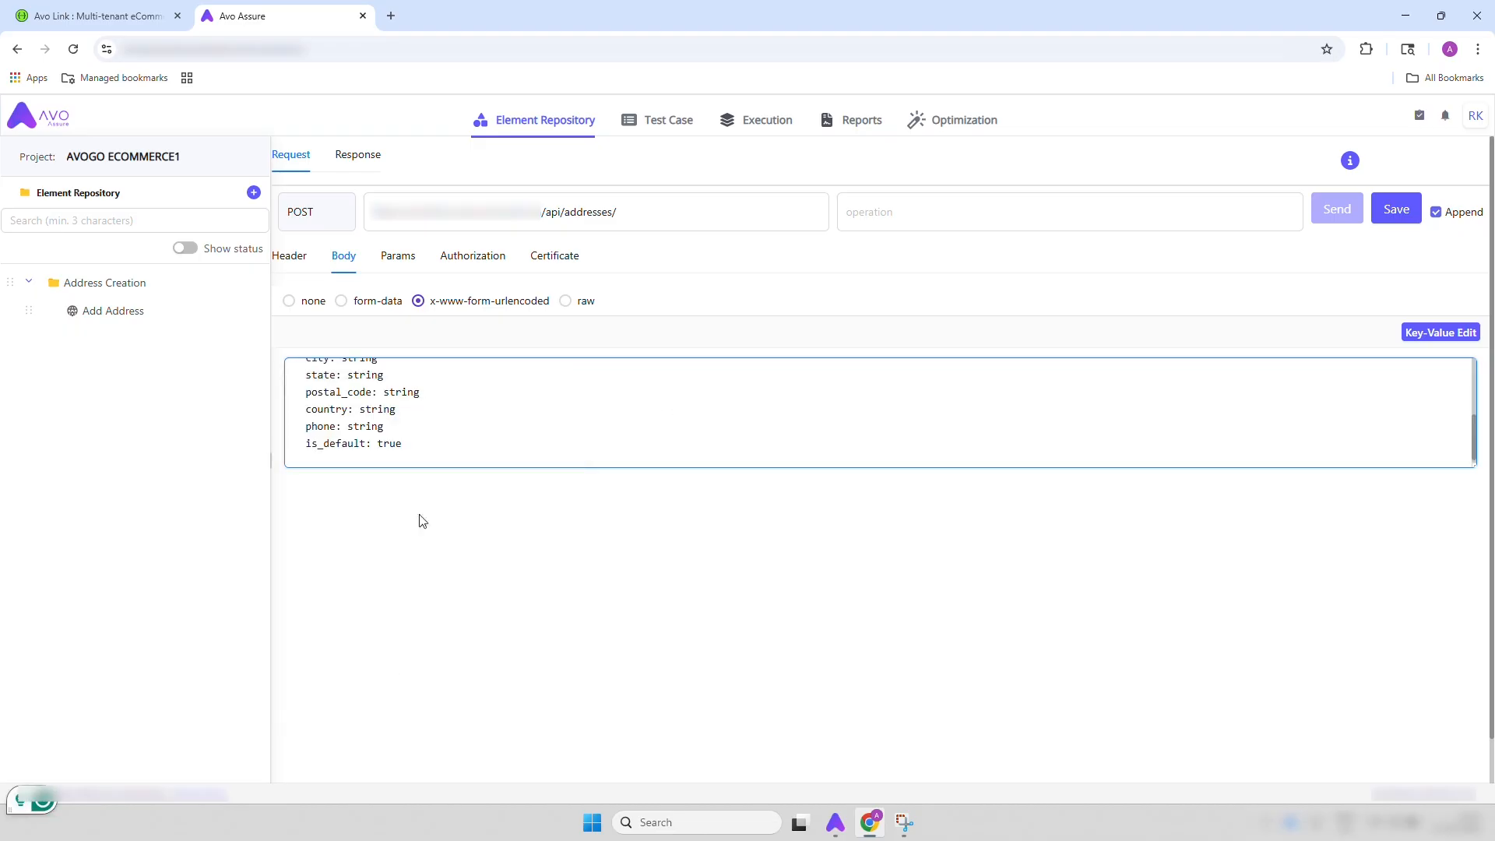
Fill in first_name and last_name with the customer's names, and set company to Avo Automation
{"action": "scroll", "coordinate": [454, 371], "scroll_direction": "up", "scroll_amount": 3}
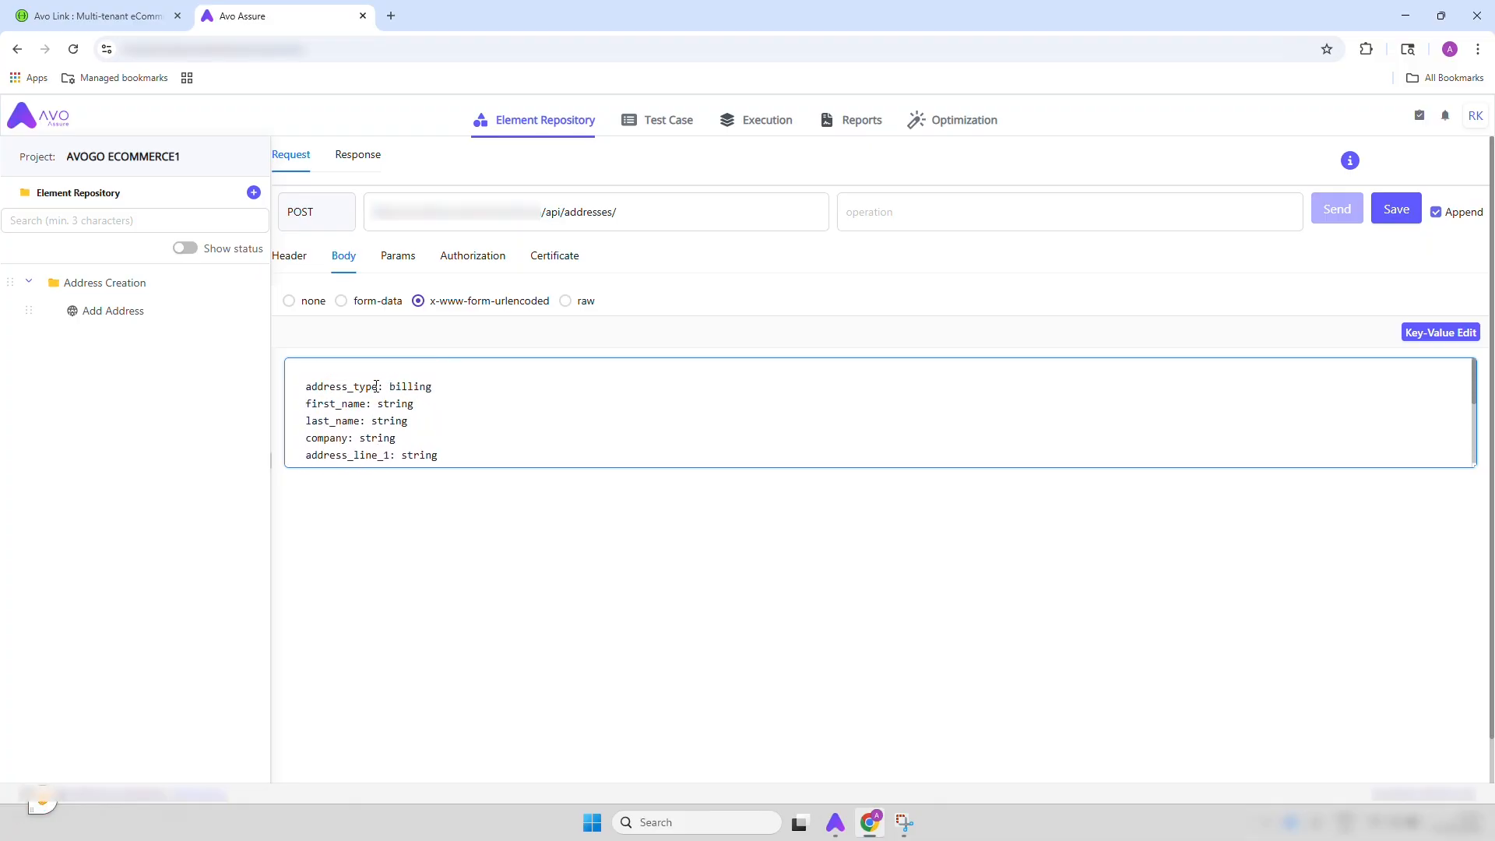
{"action": "left_click", "coordinate": [424, 415]}
{"action": "left_click", "coordinate": [424, 408]}
{"action": "key", "text": "BackSpace"}
{"action": "key", "text": "BackSpace"}
{"action": "key", "text": "BackSpace"}
{"action": "key", "text": "BackSpace"}
{"action": "key", "text": "BackSpace"}
{"action": "key", "text": "BackSpace"}
{"action": "left_click", "coordinate": [425, 421]}
{"action": "key", "text": "BackSpace"}
{"action": "key", "text": "BackSpace"}
{"action": "key", "text": "BackSpace"}
{"action": "key", "text": "BackSpace"}
{"action": "key", "text": "BackSpace"}
{"action": "key", "text": "BackSpace"}
{"action": "left_click", "coordinate": [430, 439]}
{"action": "key", "text": "BackSpace"}
{"action": "key", "text": "BackSpace"}
{"action": "key", "text": "BackSpace"}
{"action": "key", "text": "BackSpace"}
{"action": "key", "text": "BackSpace"}
{"action": "key", "text": "BackSpace"}
{"action": "type", "text": "Avo Automation"}
Replace the placeholders of address_line_1 and address_line_2 with the customer's street address
{"action": "scroll", "coordinate": [439, 426], "scroll_direction": "down", "scroll_amount": 1}
{"action": "left_click", "coordinate": [439, 420]}
{"action": "key", "text": "BackSpace"}
{"action": "key", "text": "BackSpace"}
{"action": "key", "text": "BackSpace"}
{"action": "key", "text": "BackSpace"}
{"action": "key", "text": "BackSpace"}
{"action": "key", "text": "BackSpace"}
{"action": "type", "text": "Baglur"}
{"action": "left_click", "coordinate": [446, 436]}
{"action": "key", "text": "BackSpace"}
{"action": "key", "text": "BackSpace"}
{"action": "key", "text": "BackSpace"}
{"action": "key", "text": "BackSpace"}
{"action": "key", "text": "BackSpace"}
{"action": "key", "text": "BackSpace"}
{"action": "type", "text": "Devanahalli"}
Replace the city and state placeholders with the customer's city and state
{"action": "scroll", "coordinate": [446, 437], "scroll_direction": "down", "scroll_amount": 1}
{"action": "left_click", "coordinate": [399, 425]}
{"action": "key", "text": "BackSpace"}
{"action": "key", "text": "BackSpace"}
{"action": "key", "text": "BackSpace"}
{"action": "key", "text": "BackSpace"}
{"action": "key", "text": "BackSpace"}
{"action": "key", "text": "BackSpace"}
{"action": "type", "text": "Banglore"}
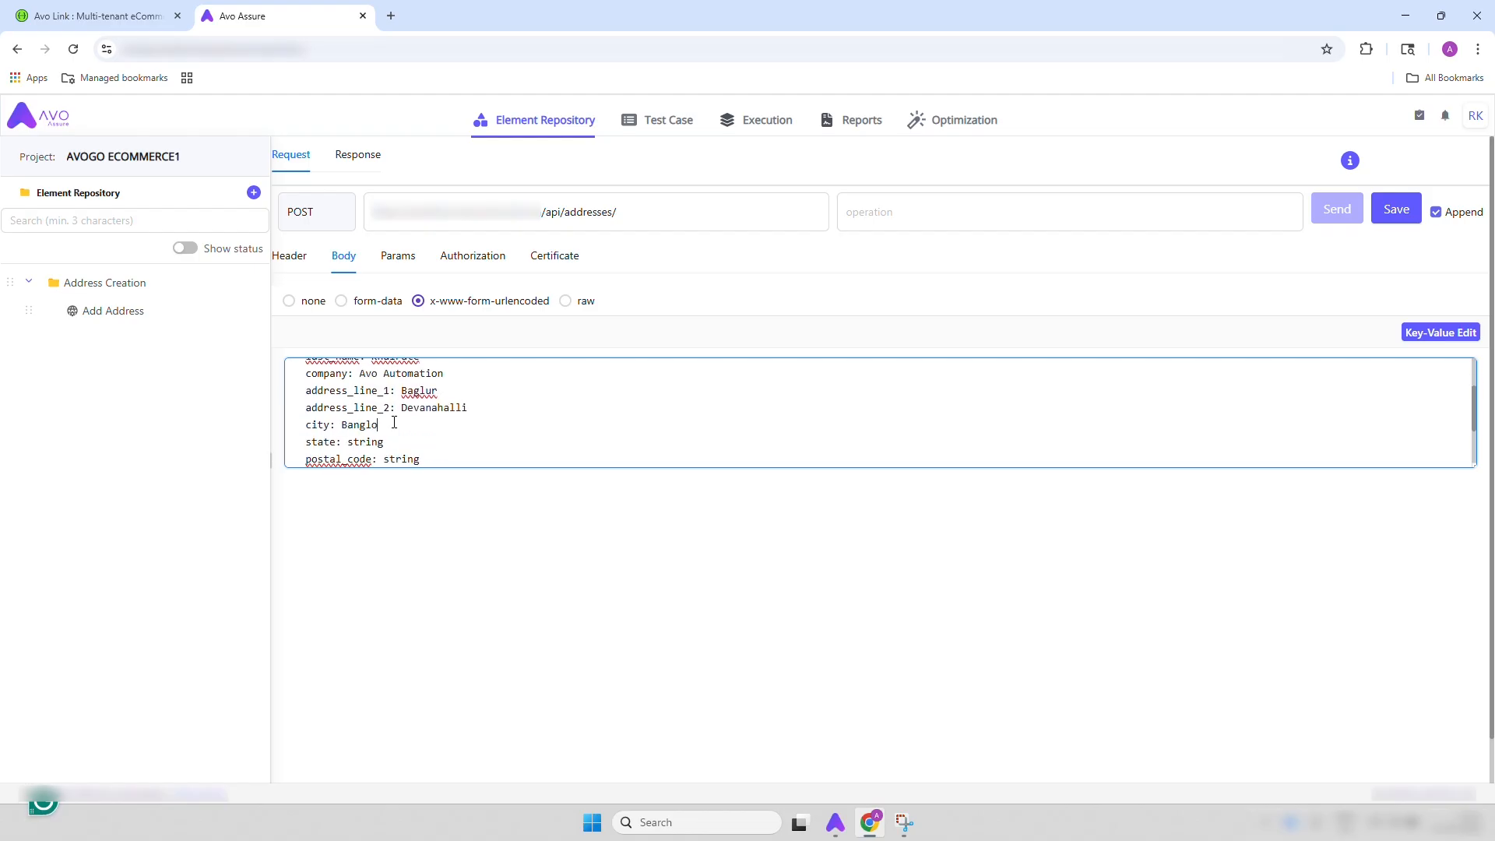
{"action": "left_click", "coordinate": [397, 442]}
{"action": "key", "text": "BackSpace"}
{"action": "key", "text": "BackSpace"}
{"action": "key", "text": "BackSpace"}
{"action": "key", "text": "BackSpace"}
{"action": "key", "text": "BackSpace"}
{"action": "key", "text": "BackSpace"}
{"action": "type", "text": "Karnataka"}
Replace the postal_code, country and phone placeholders with the customer's postal code, country and phone number
{"action": "scroll", "coordinate": [431, 405], "scroll_direction": "down", "scroll_amount": 2}
{"action": "left_click", "coordinate": [431, 388]}
{"action": "key", "text": "BackSpace"}
{"action": "key", "text": "BackSpace"}
{"action": "key", "text": "BackSpace"}
{"action": "key", "text": "BackSpace"}
{"action": "key", "text": "BackSpace"}
{"action": "key", "text": "BackSpace"}
{"action": "type", "text": "568907"}
{"action": "left_click", "coordinate": [417, 403]}
{"action": "key", "text": "BackSpace"}
{"action": "key", "text": "BackSpace"}
{"action": "key", "text": "BackSpace"}
{"action": "key", "text": "BackSpace"}
{"action": "key", "text": "BackSpace"}
{"action": "key", "text": "BackSpace"}
{"action": "type", "text": "India"}
{"action": "key", "text": "BackSpace"}
{"action": "key", "text": "BackSpace"}
{"action": "key", "text": "BackSpace"}
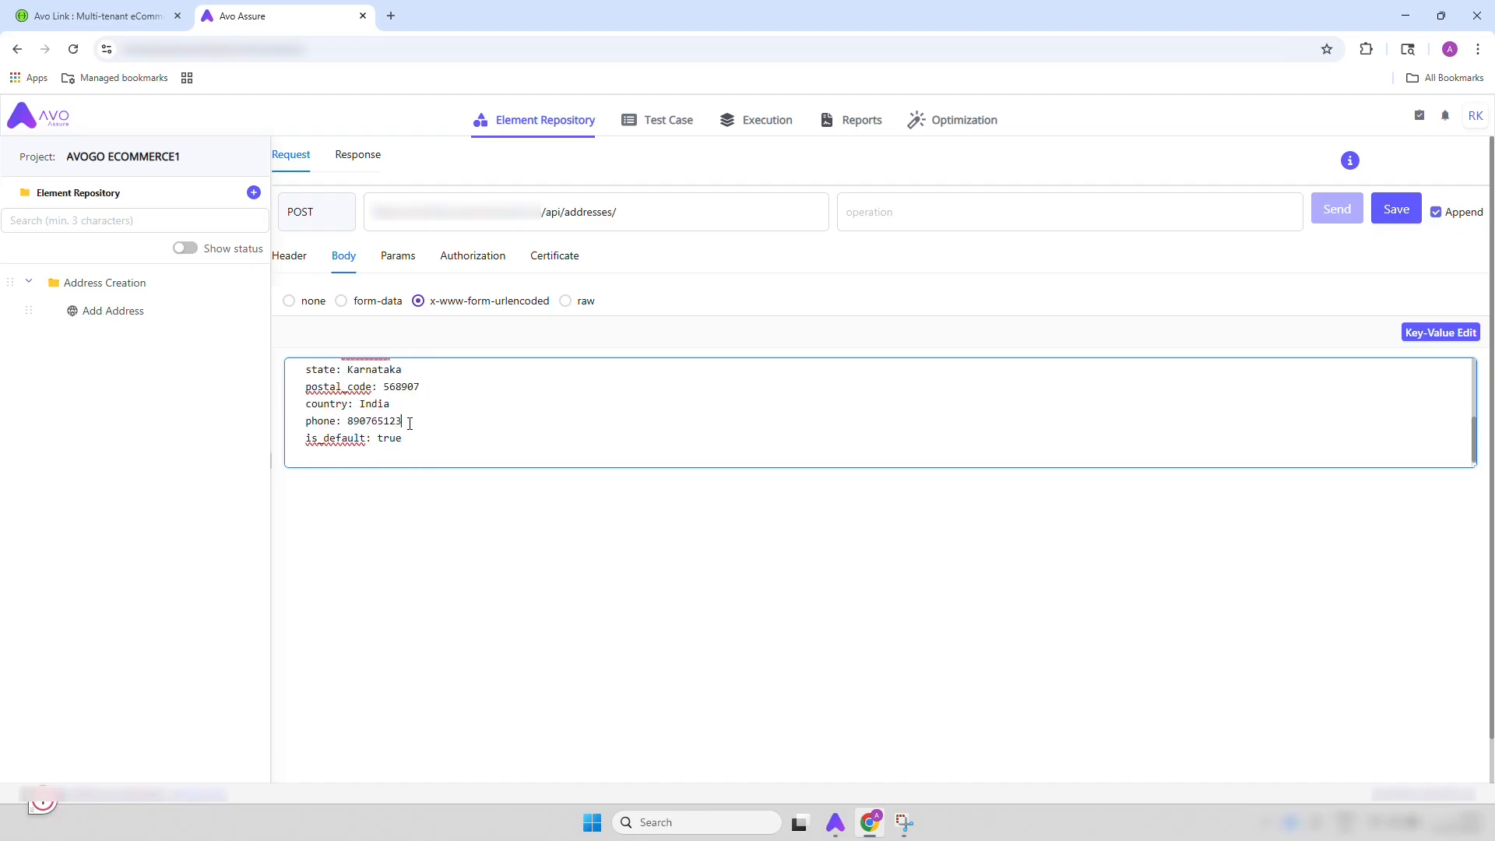
{"action": "scroll", "coordinate": [561, 412], "scroll_direction": "up", "scroll_amount": 3}
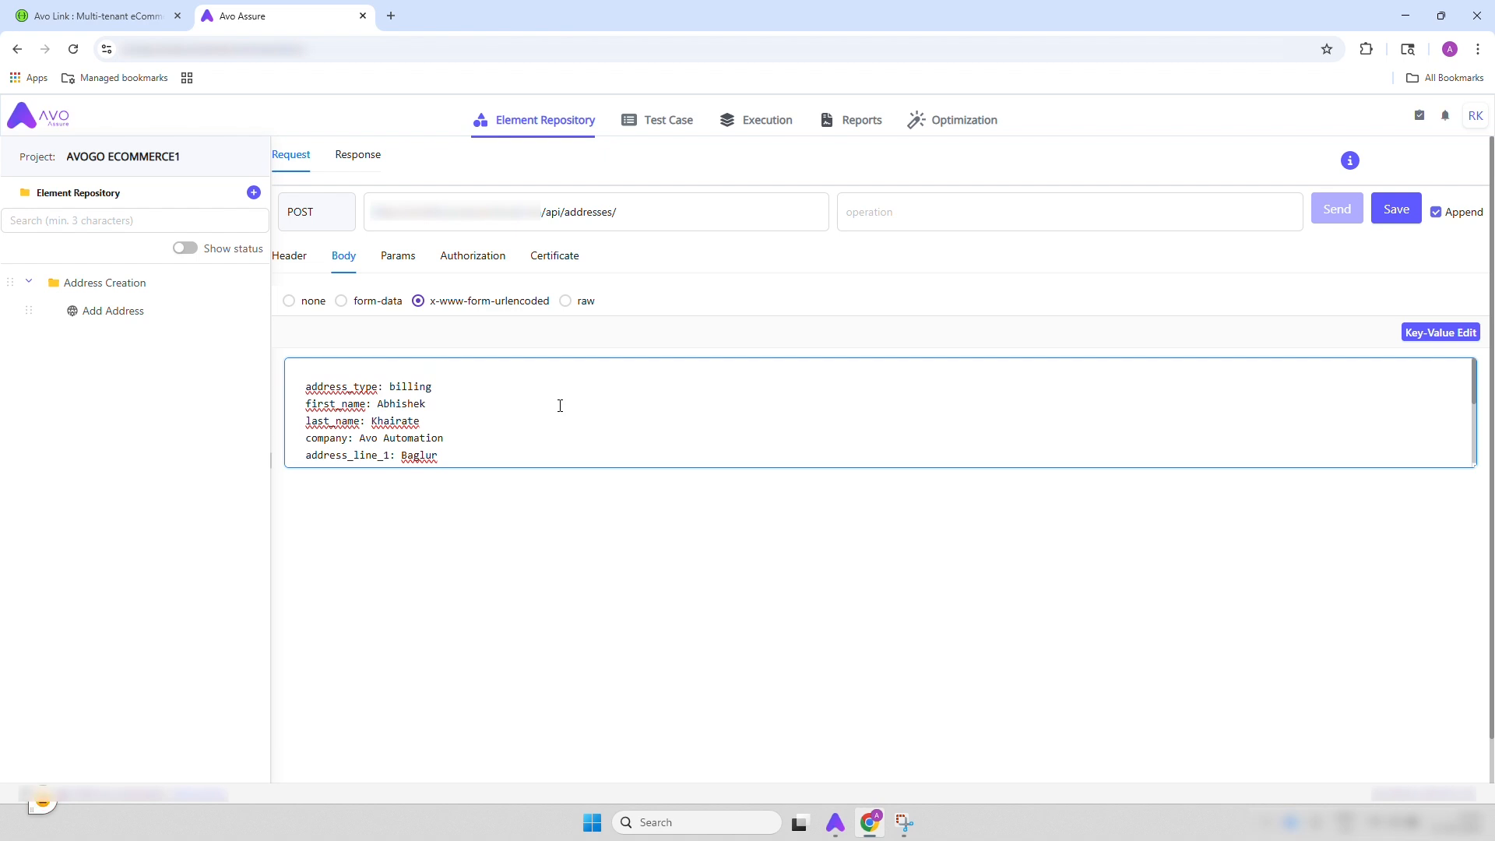
Set the request's authorization type to Bearer and paste the bearer token
{"action": "left_click", "coordinate": [455, 263]}
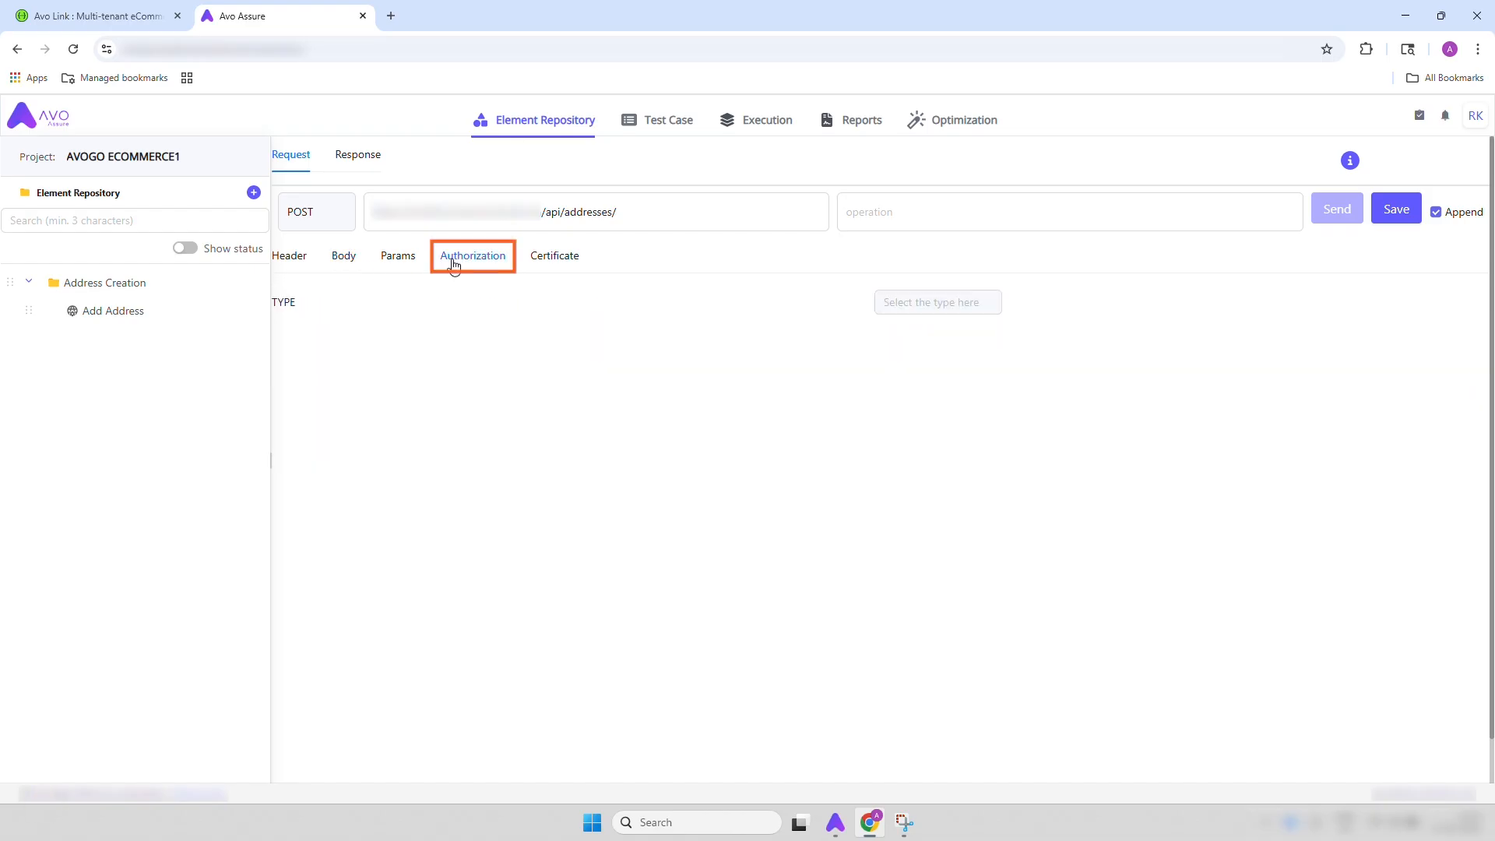
{"action": "left_click", "coordinate": [944, 304]}
{"action": "left_click", "coordinate": [917, 417]}
{"action": "left_click", "coordinate": [772, 342]}
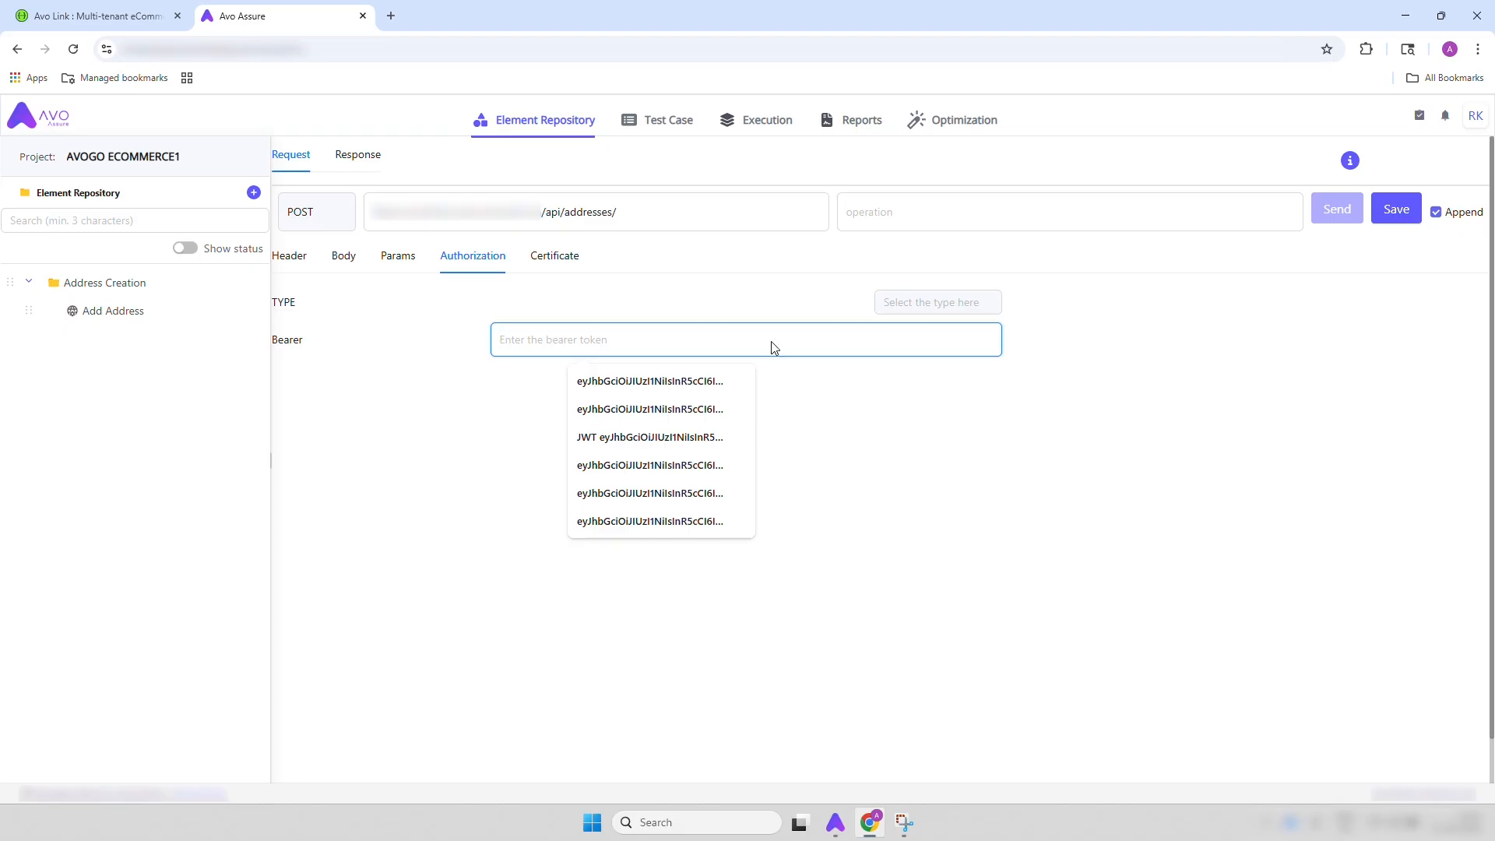
{"action": "key", "text": "super+v"}
{"action": "left_click", "coordinate": [604, 566]}
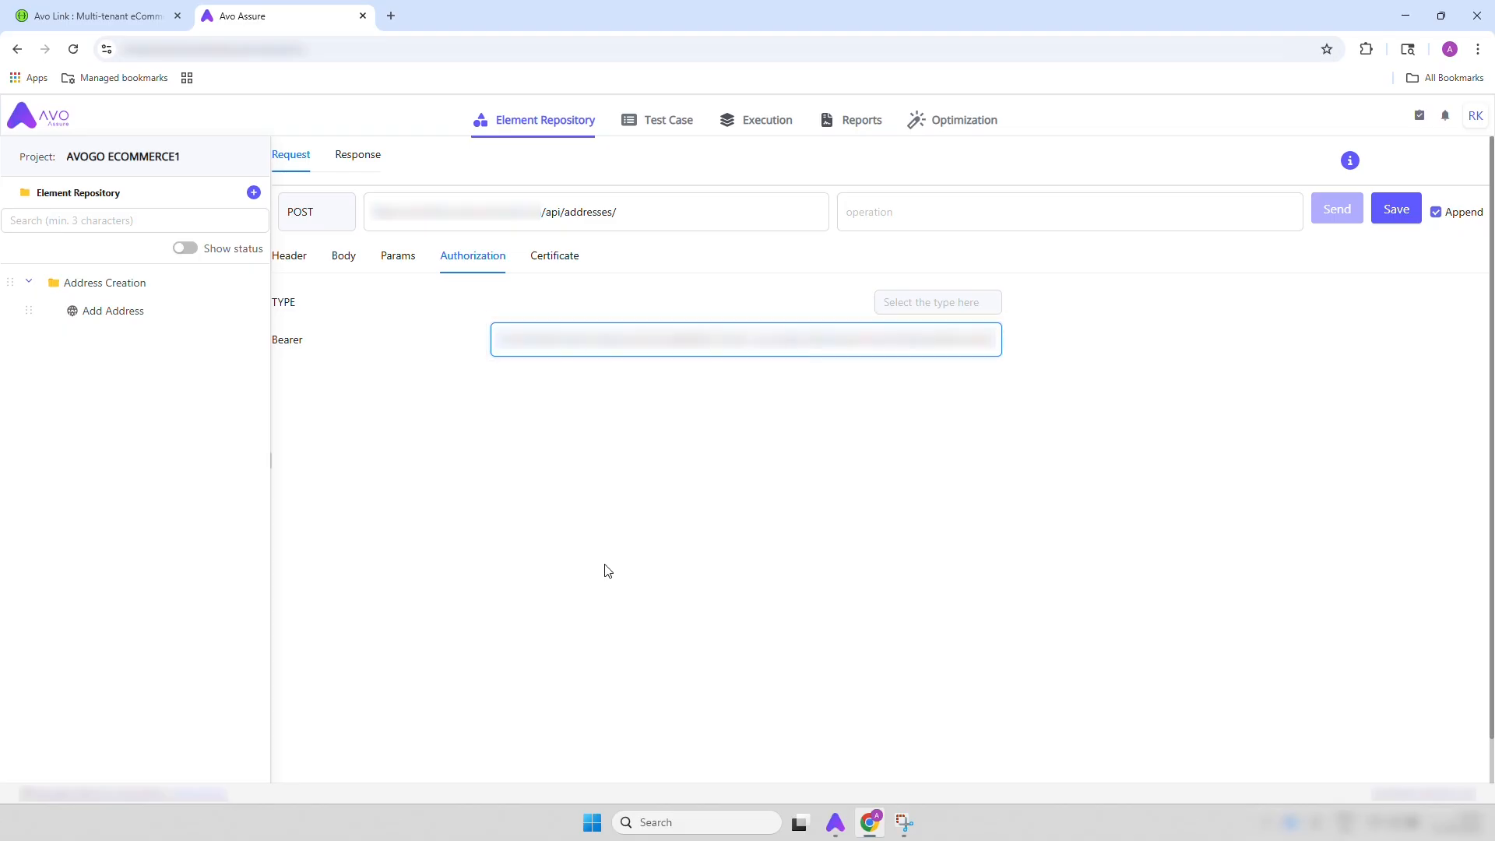
Save the Add Address web service request and review the key-value pairs in its body
{"action": "left_click", "coordinate": [1397, 214]}
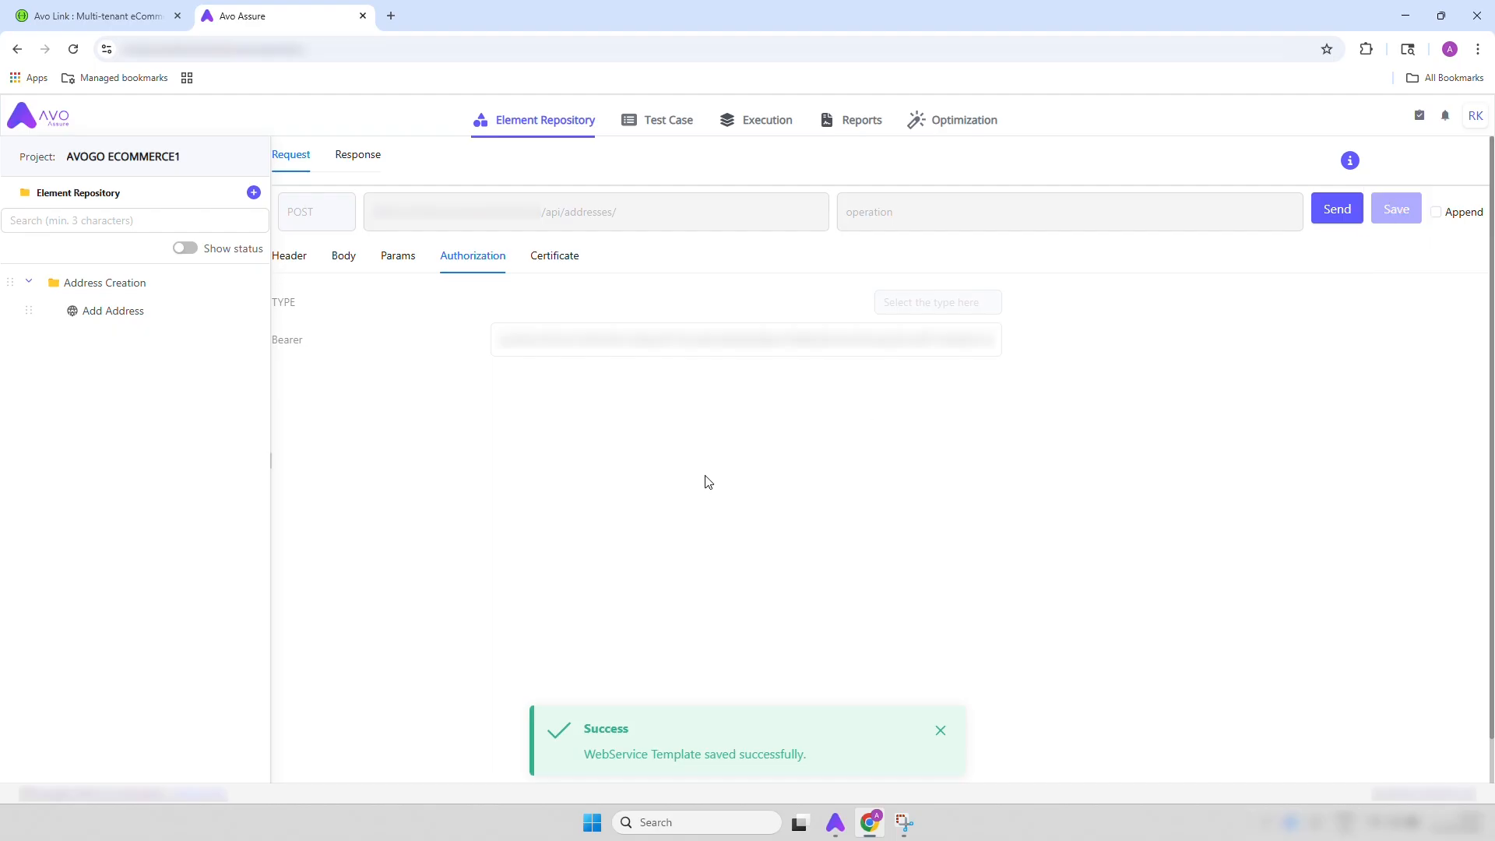
{"action": "left_click", "coordinate": [351, 262]}
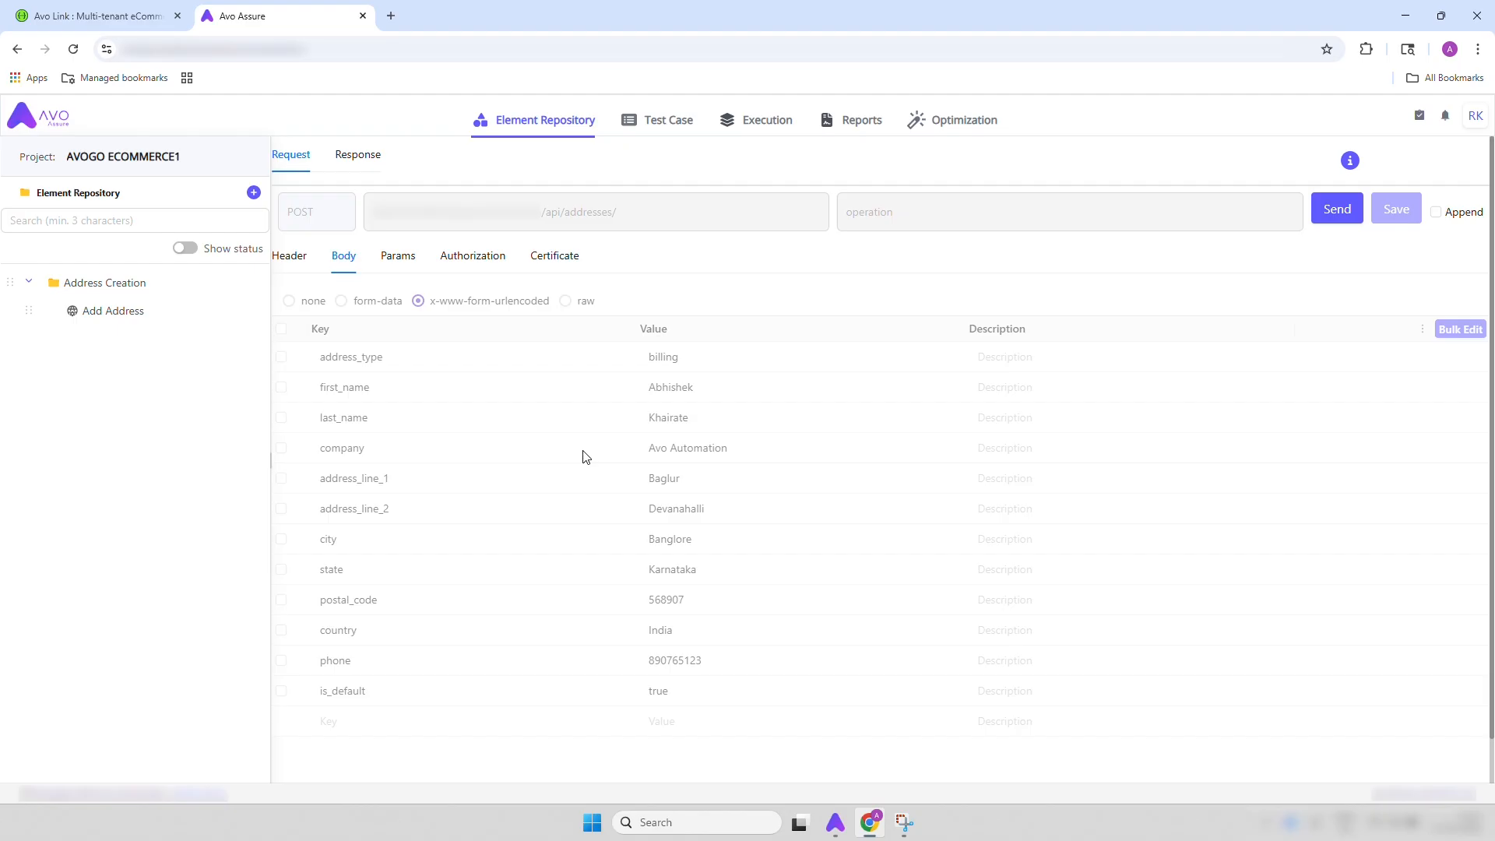
{"action": "scroll", "coordinate": [586, 456], "scroll_direction": "down", "scroll_amount": 1}
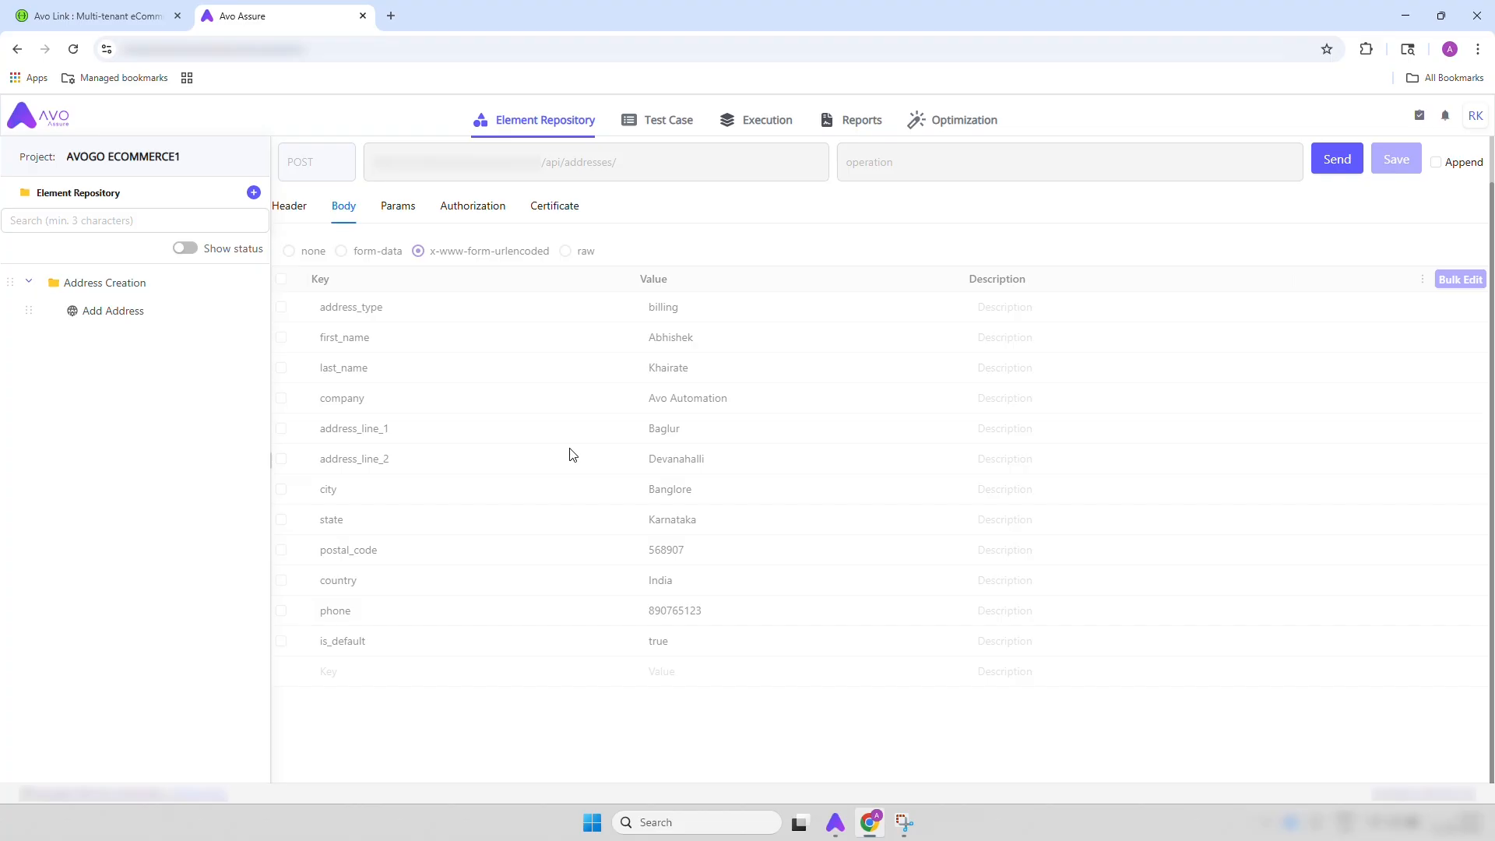
Create a web service repository named Get Address in the Address Creation folder
{"action": "left_click", "coordinate": [155, 293]}
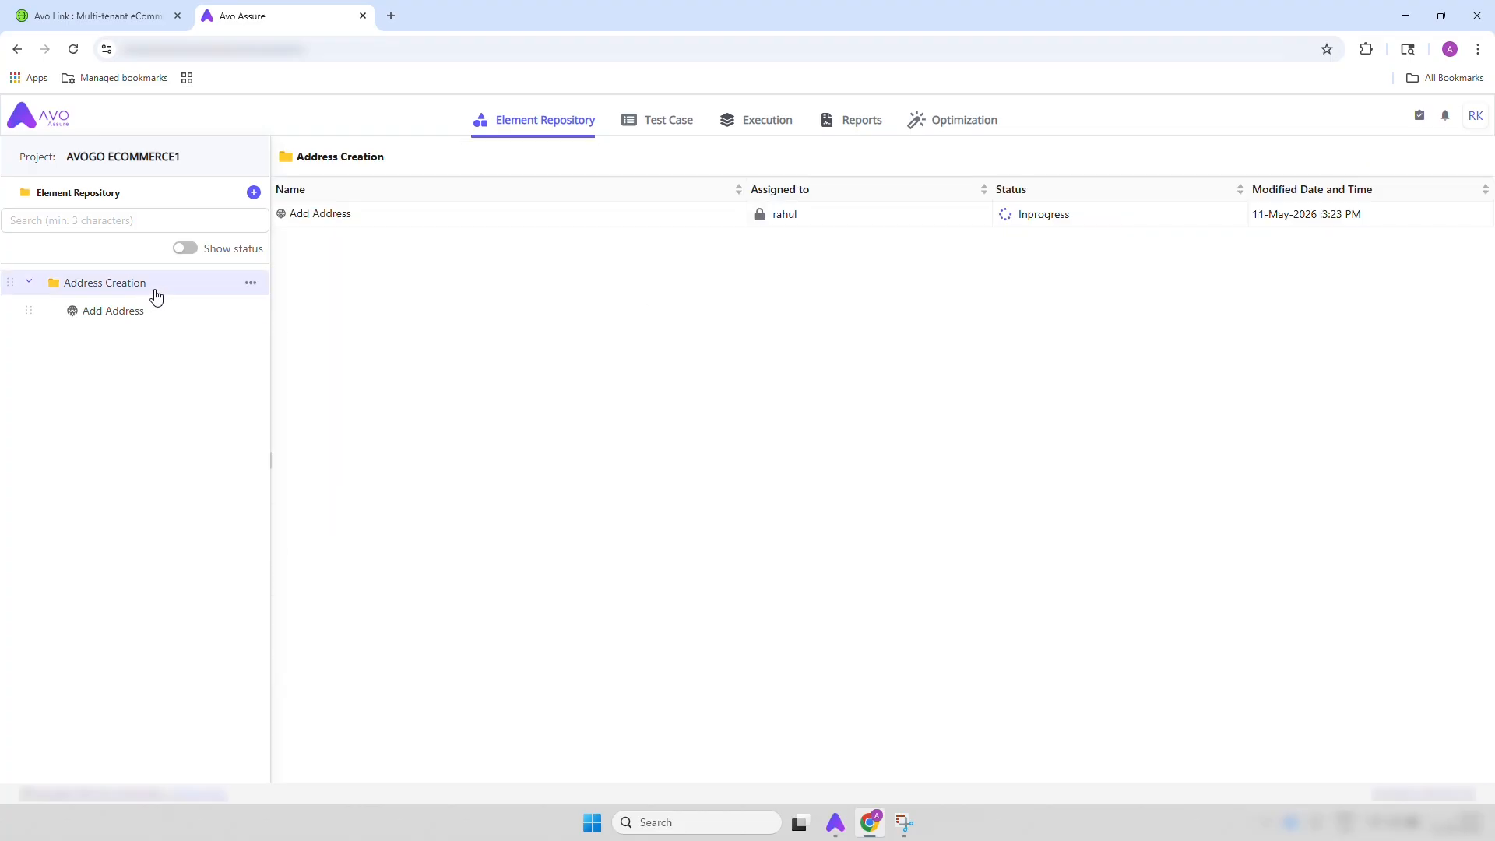
{"action": "left_click", "coordinate": [251, 283]}
{"action": "mouse_move", "coordinate": [310, 367]}
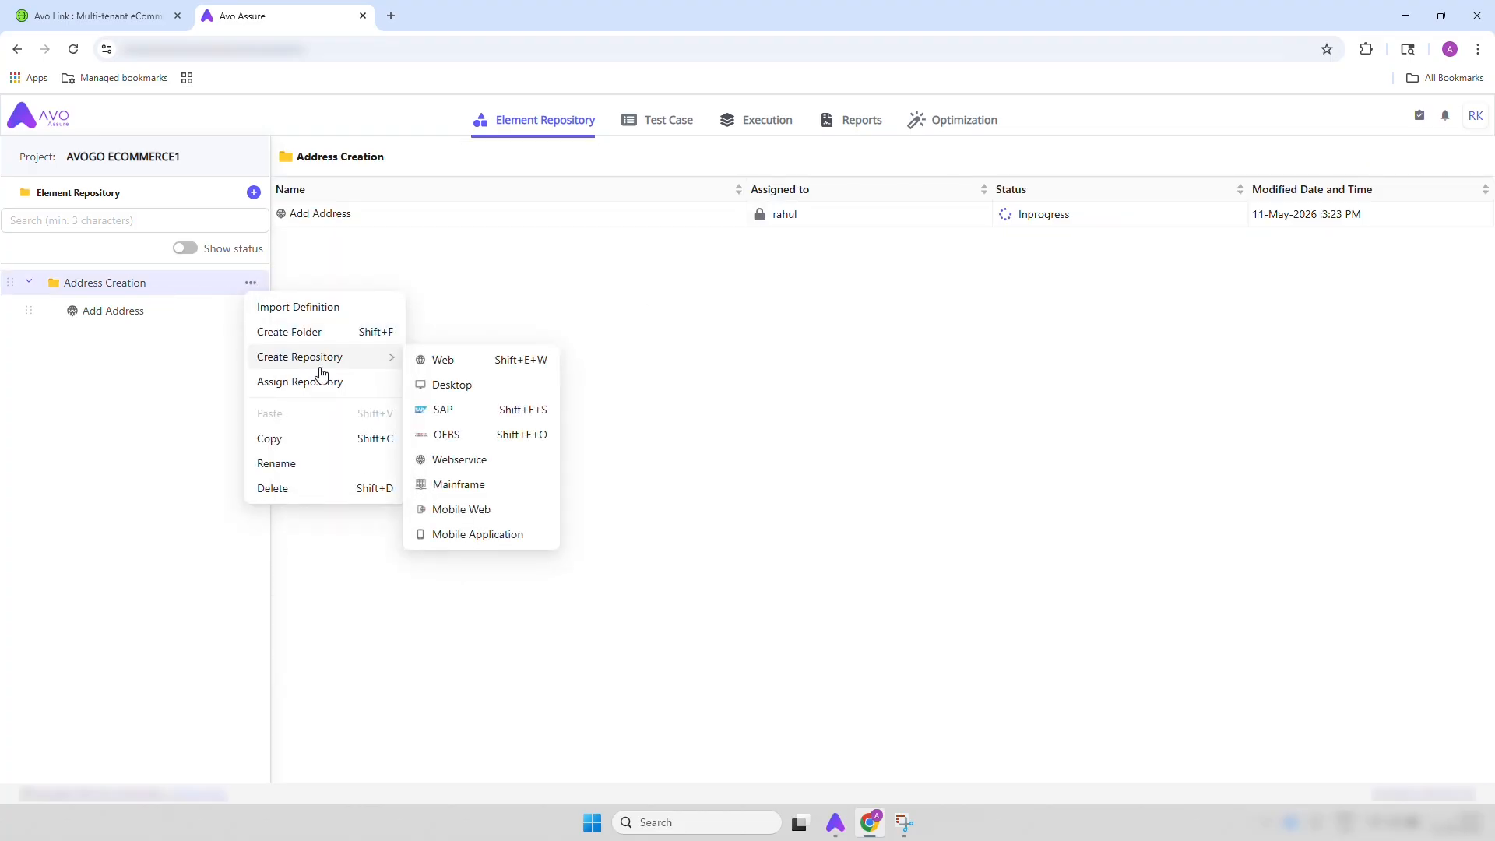
{"action": "left_click", "coordinate": [459, 461]}
{"action": "key", "text": "BackSpace"}
{"action": "type", "text": "Get "}
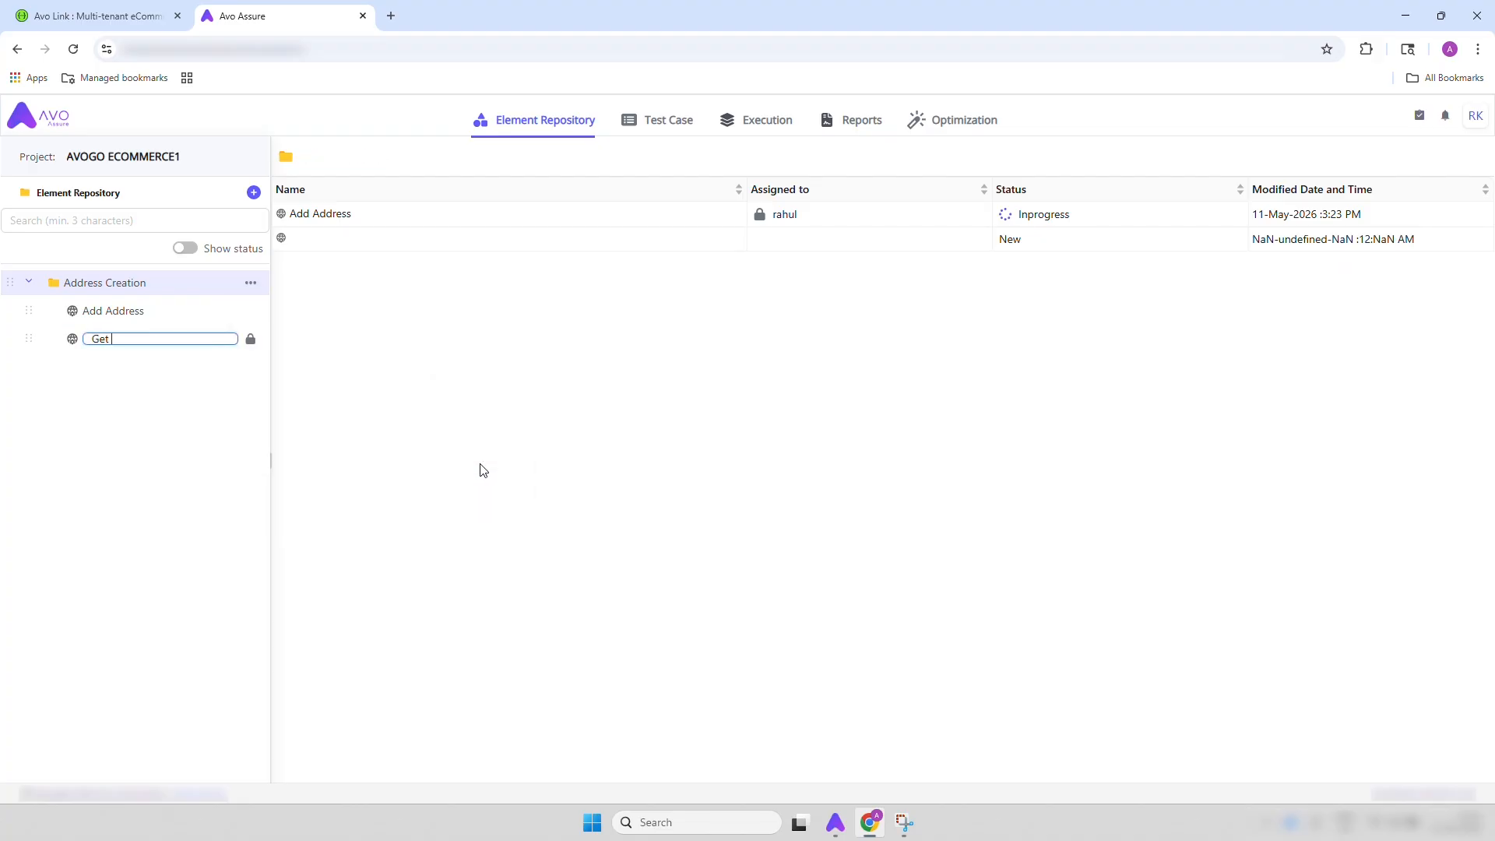
{"action": "type", "text": "Address"}
{"action": "key", "text": "Return"}
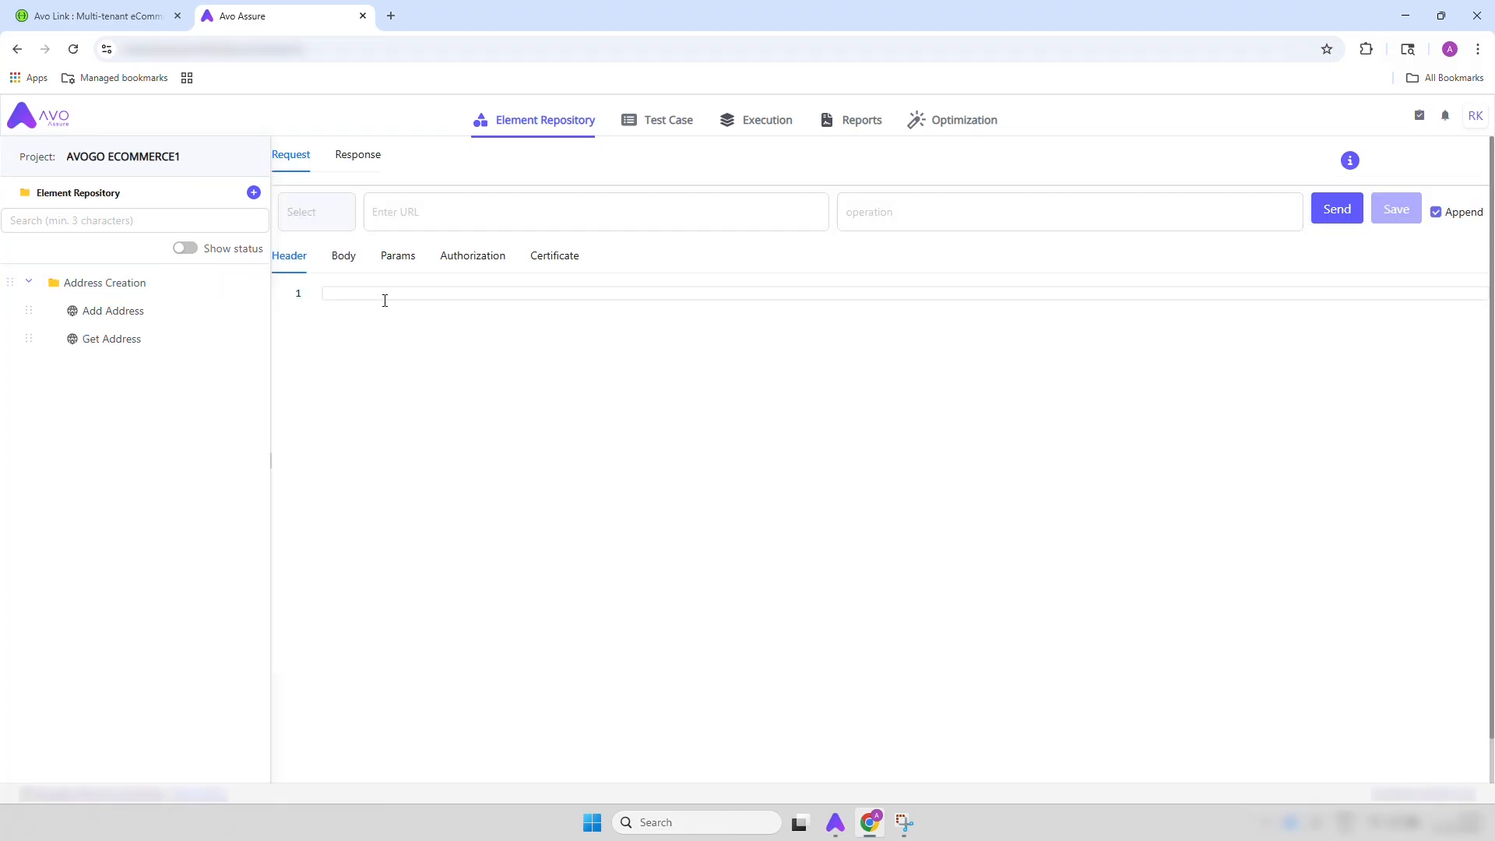
Set the Get Address request's method to GET and consult the GET /api/addresses/ endpoint in the API documentation
{"action": "left_click", "coordinate": [337, 228]}
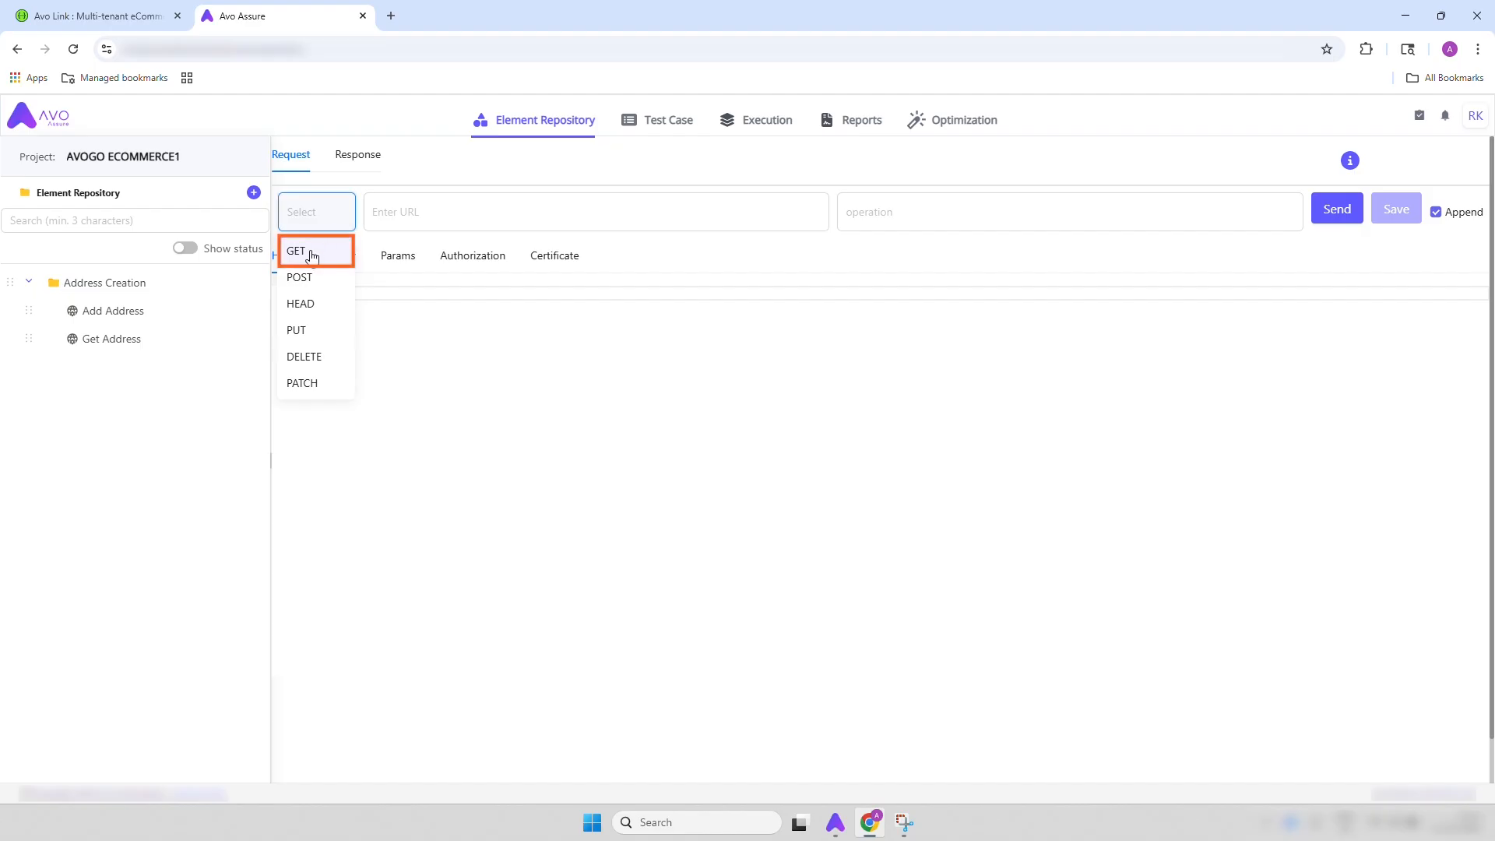
{"action": "left_click", "coordinate": [314, 253]}
{"action": "left_click", "coordinate": [118, 18]}
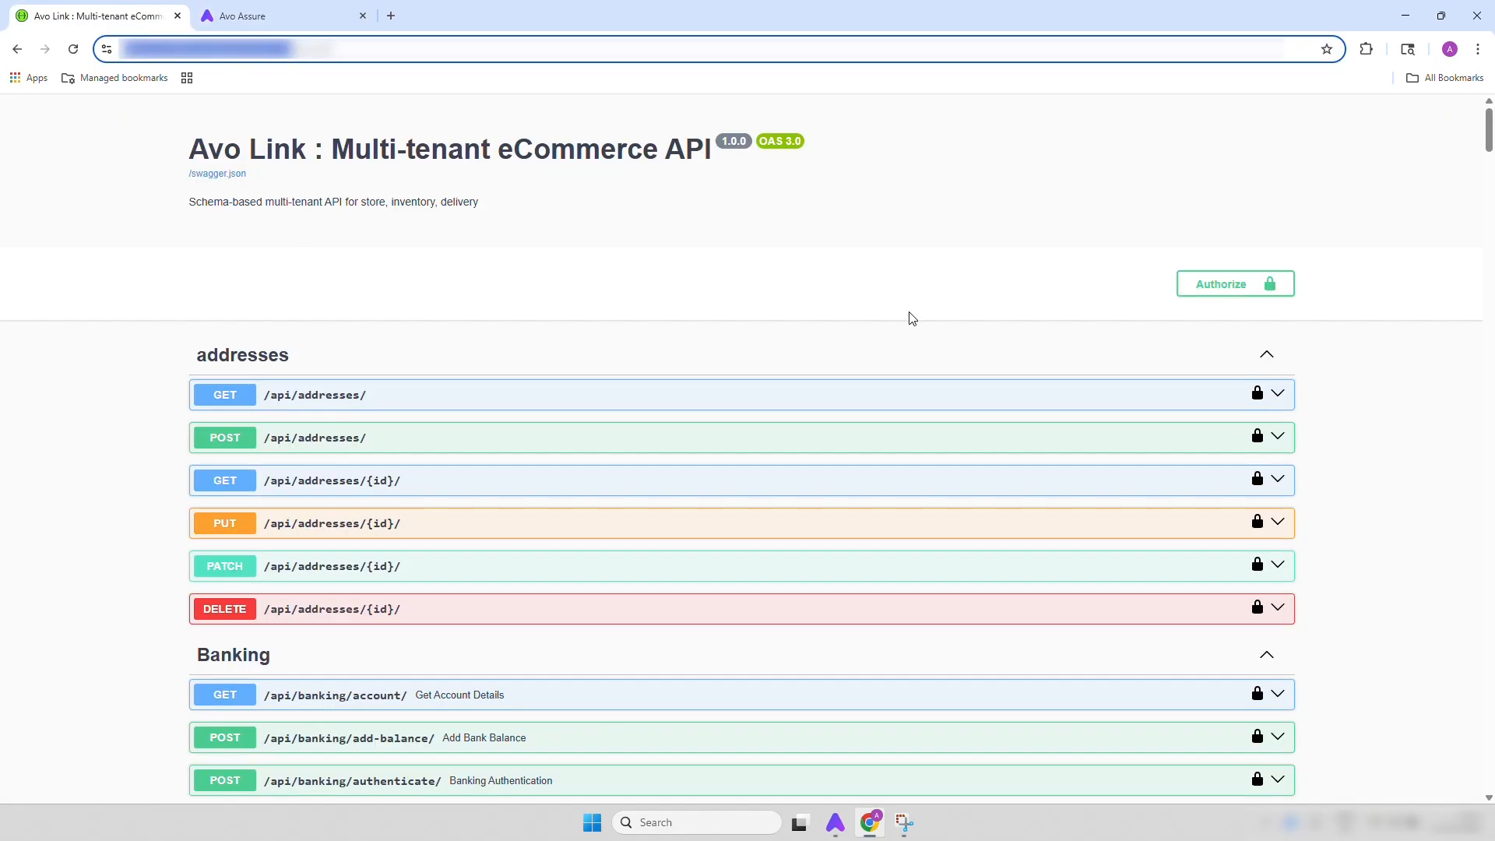
{"action": "left_click", "coordinate": [1229, 396]}
{"action": "left_click", "coordinate": [318, 17]}
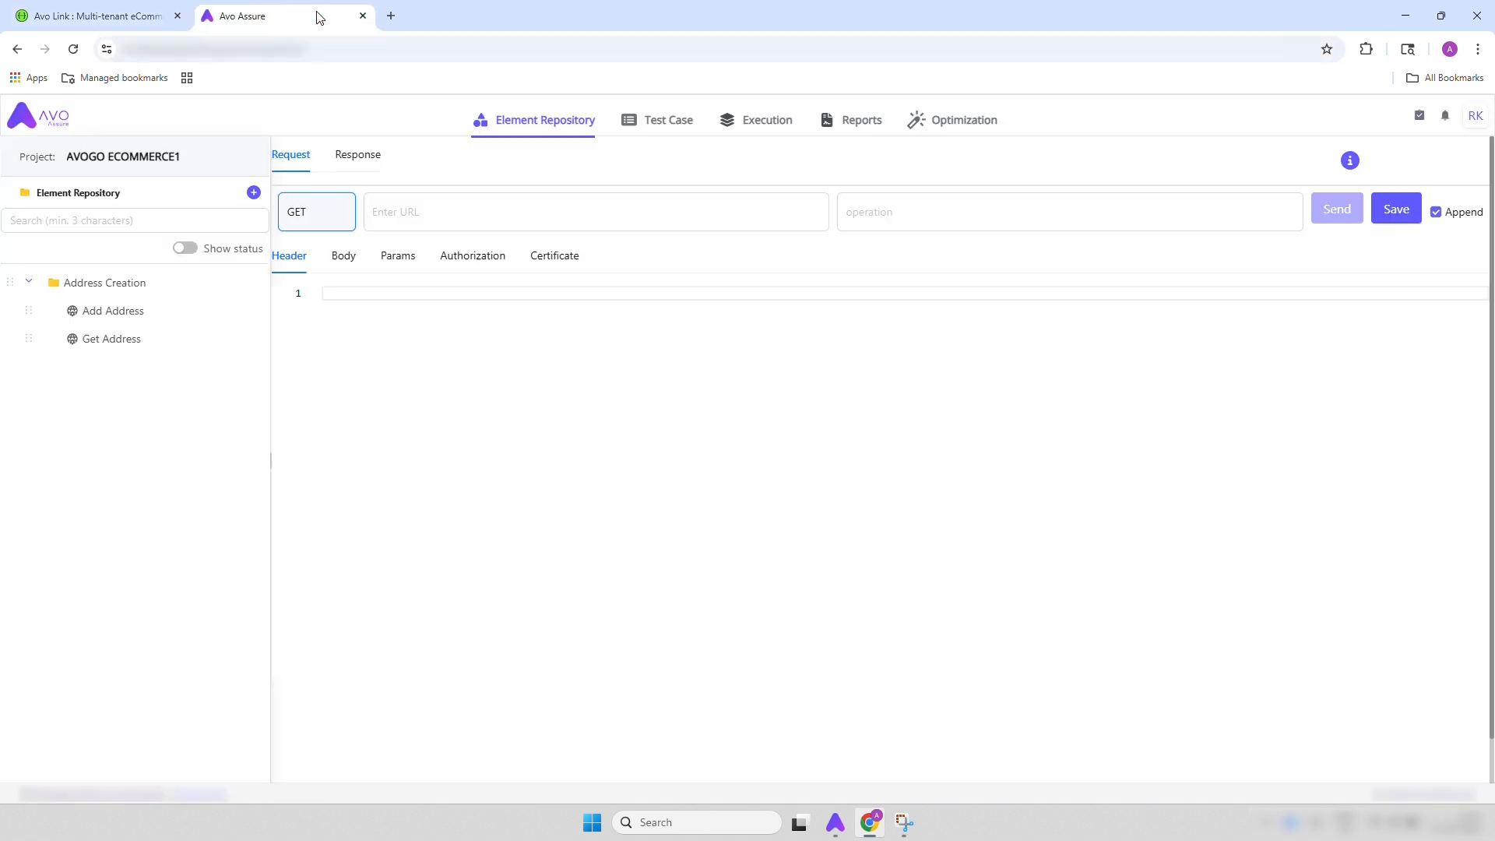
Set the request URL to the API's base URL followed by /api/addresses/
{"action": "left_click", "coordinate": [453, 210]}
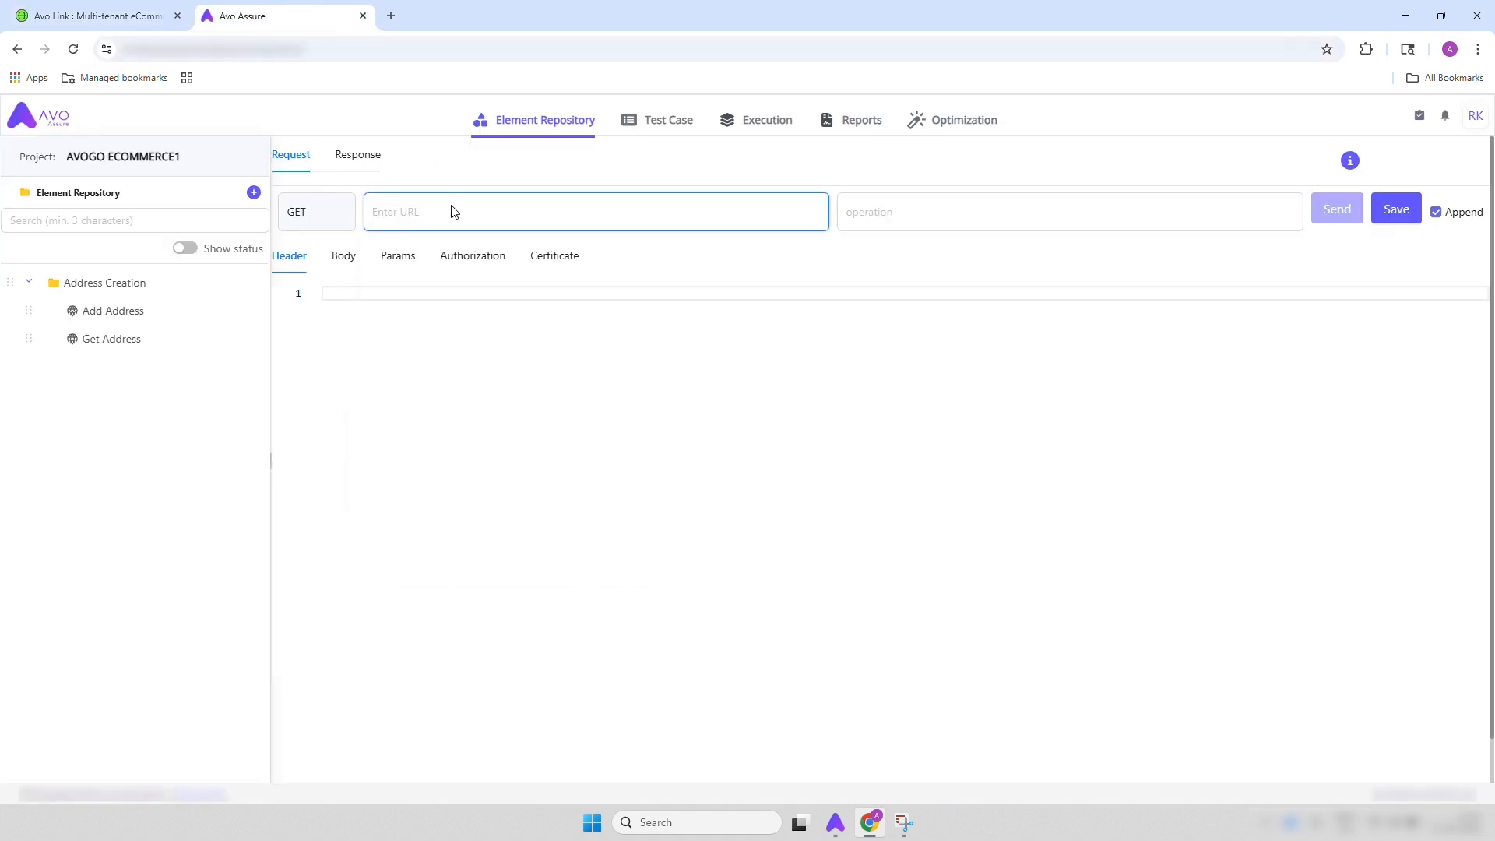
{"action": "key", "text": "super+v"}
{"action": "left_click", "coordinate": [453, 494]}
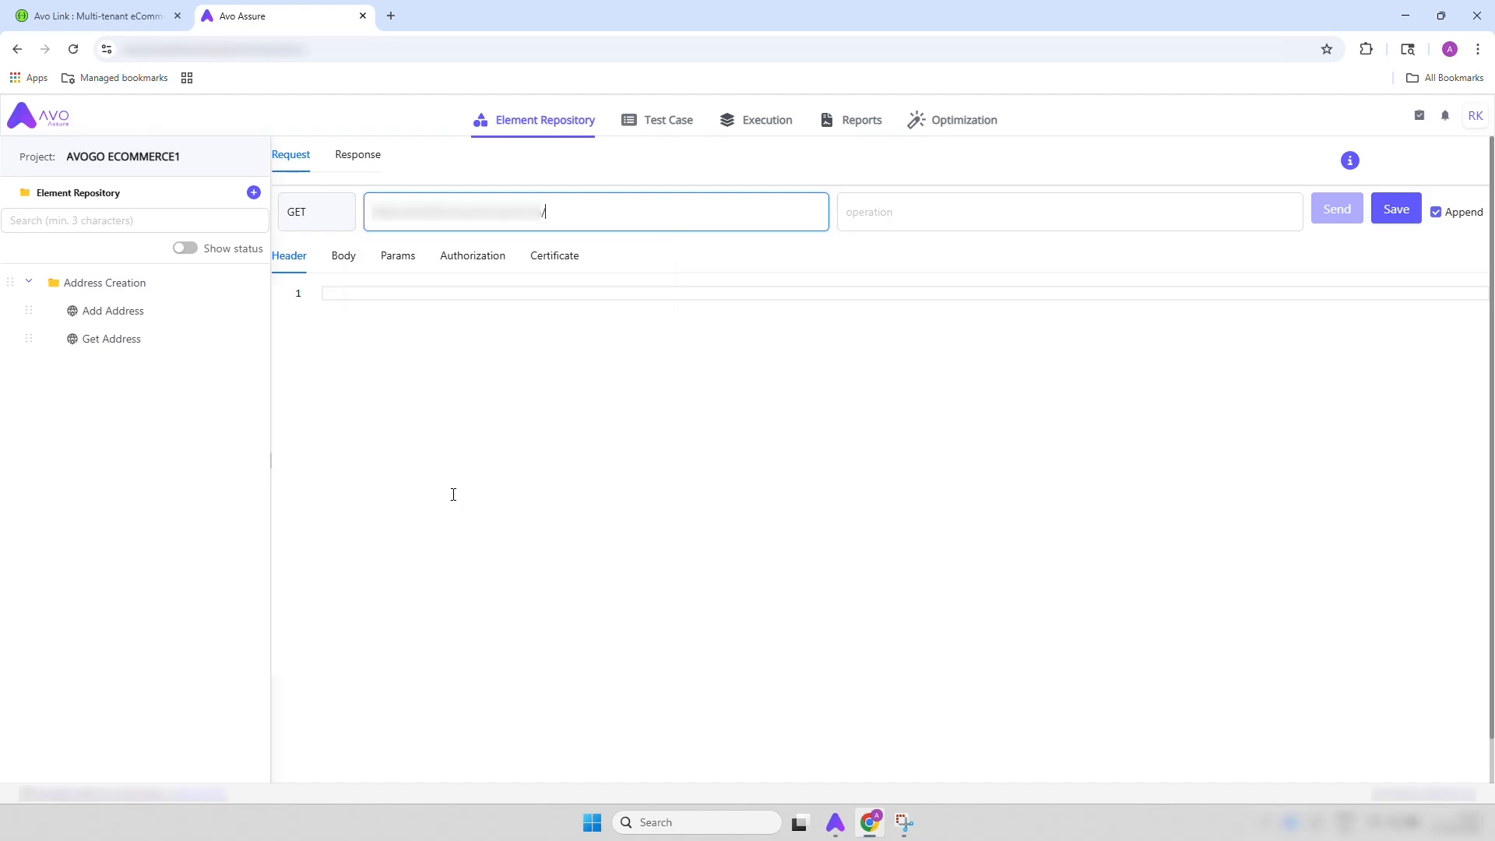
{"action": "key", "text": "BackSpace"}
{"action": "key", "text": "super+v"}
{"action": "left_click", "coordinate": [597, 354]}
Set the Get Address request's authorization type to Bearer Token and paste the bearer token
{"action": "left_click", "coordinate": [459, 256]}
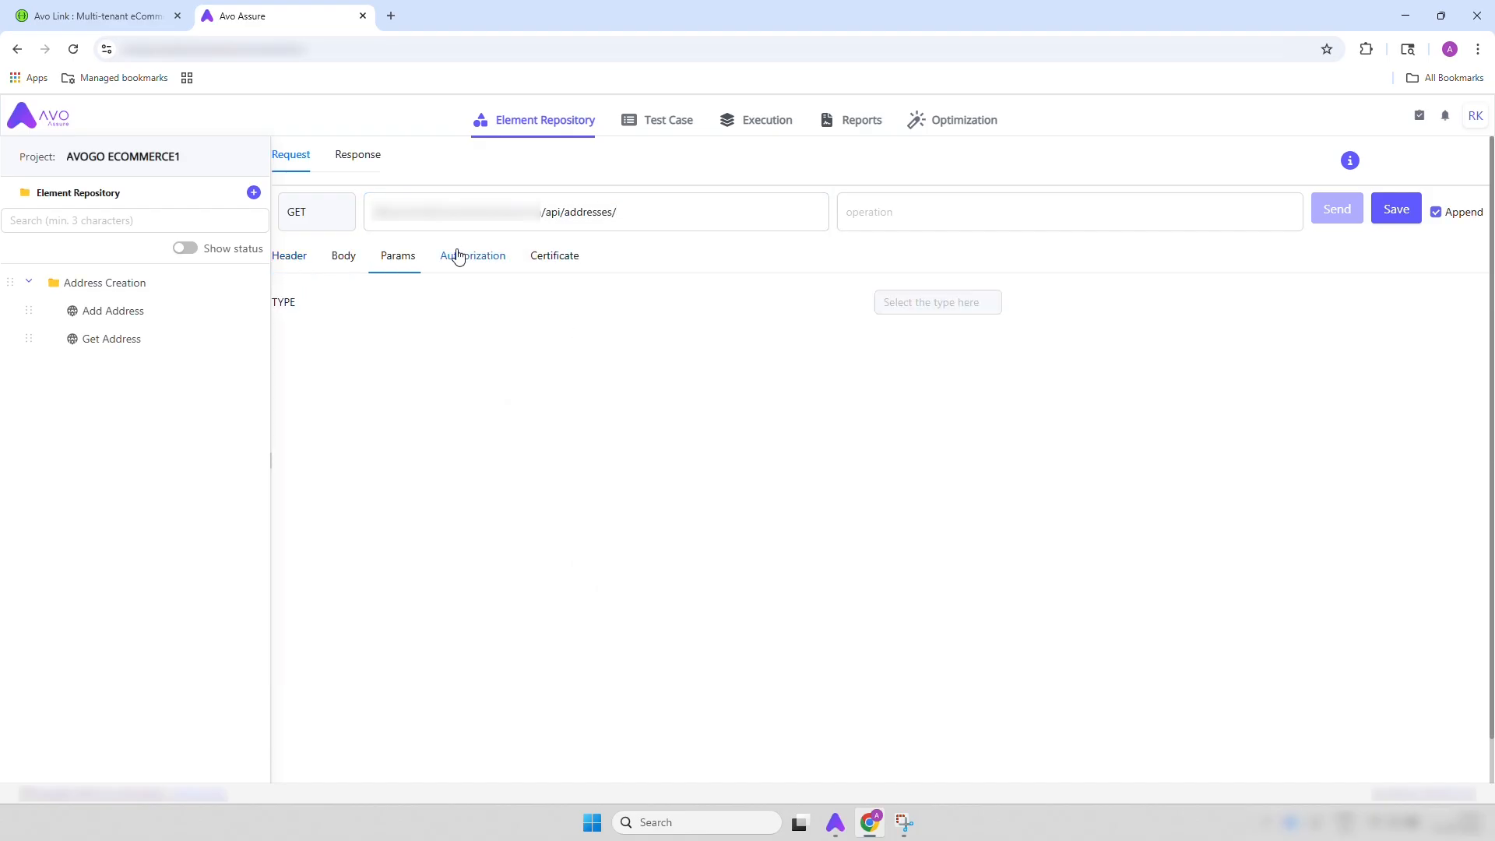
{"action": "left_click", "coordinate": [923, 308]}
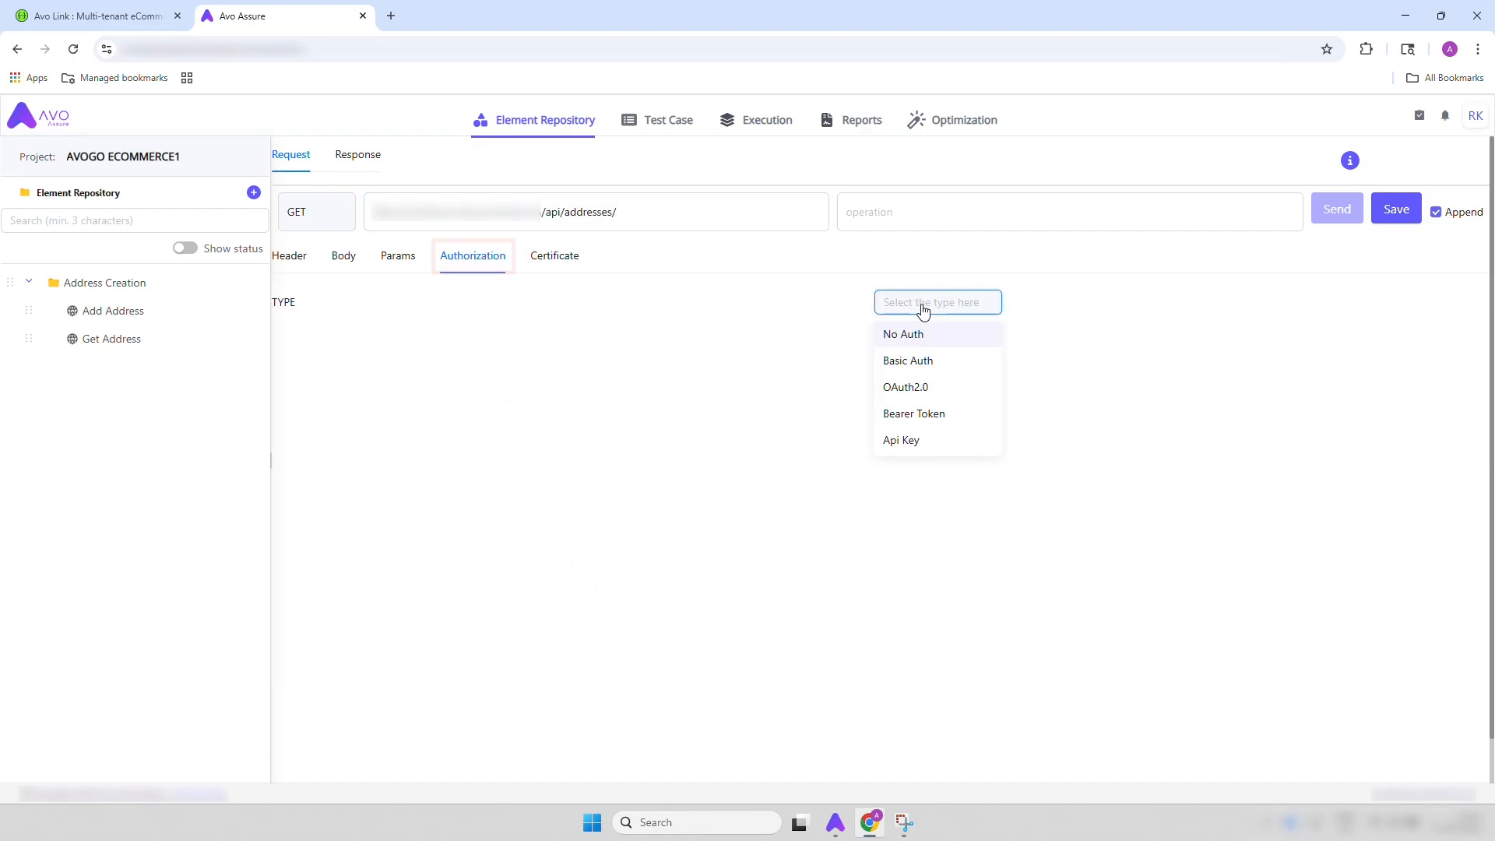
{"action": "left_click", "coordinate": [918, 413]}
{"action": "left_click", "coordinate": [659, 340]}
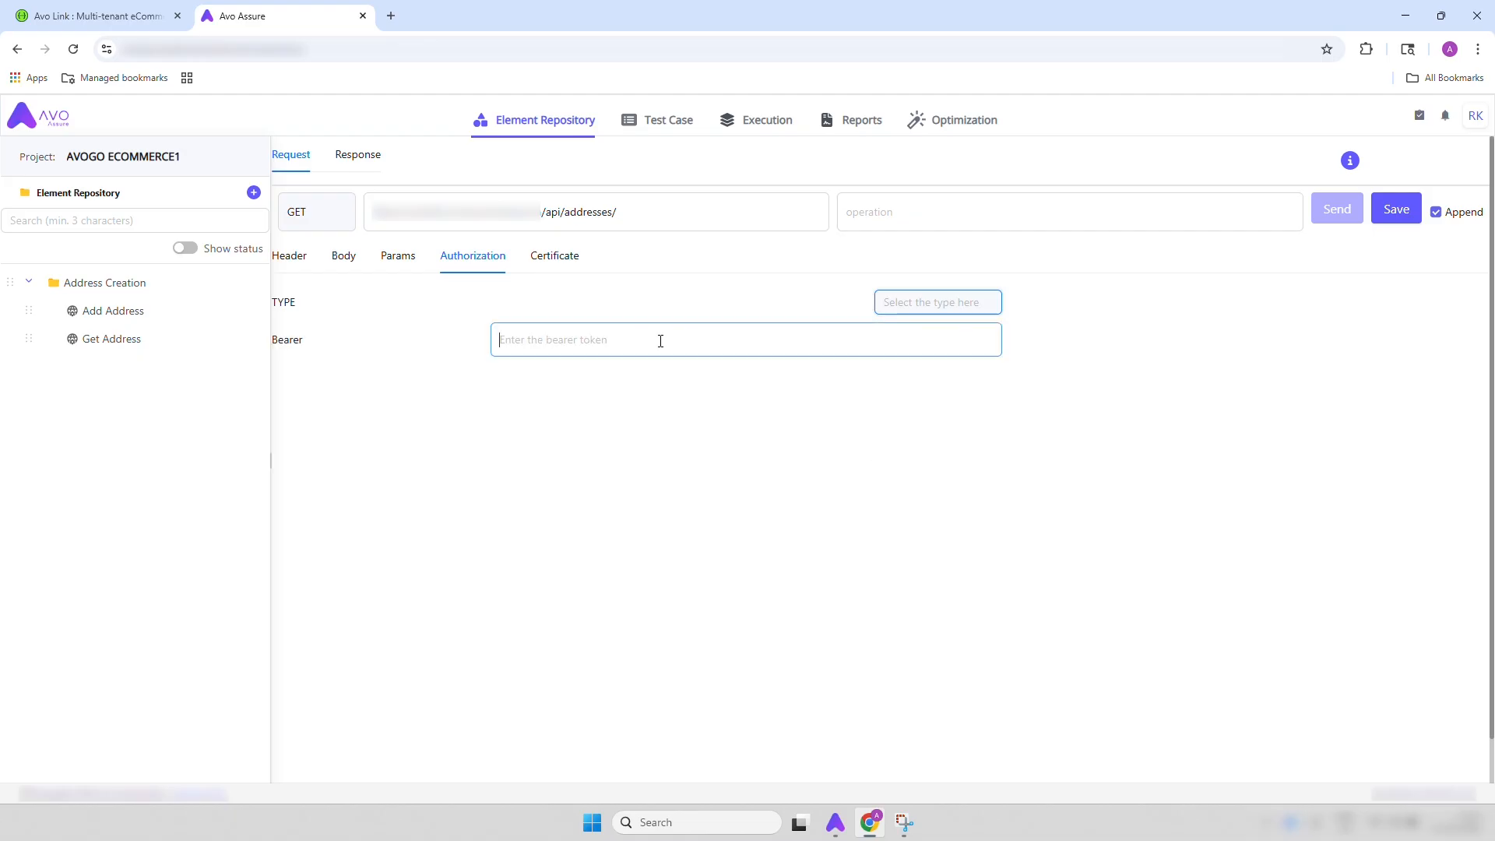
{"action": "key", "text": "super+v"}
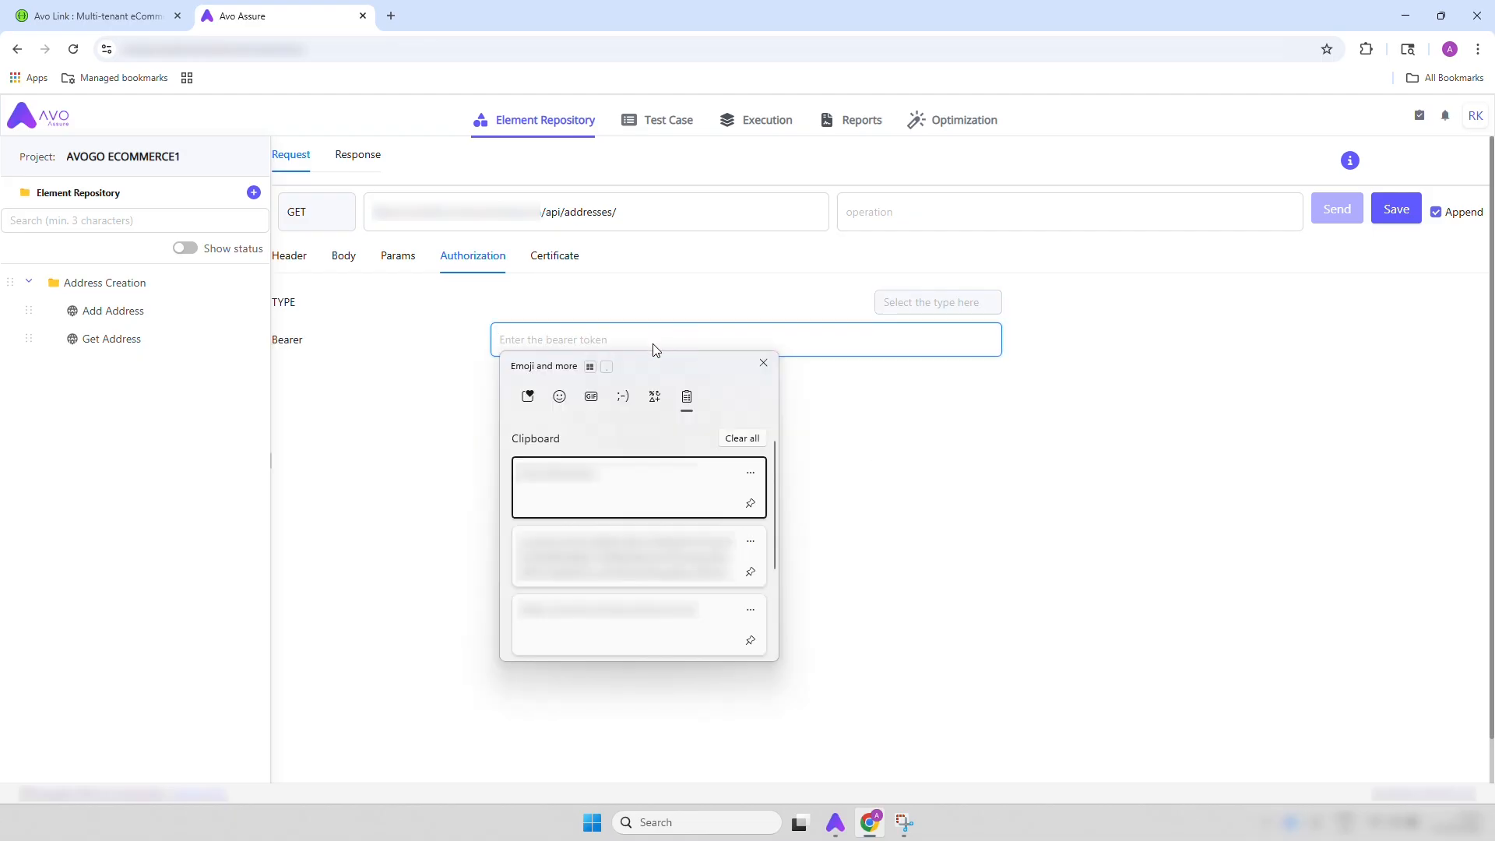
{"action": "key", "text": "Down"}
{"action": "left_click", "coordinate": [617, 558]}
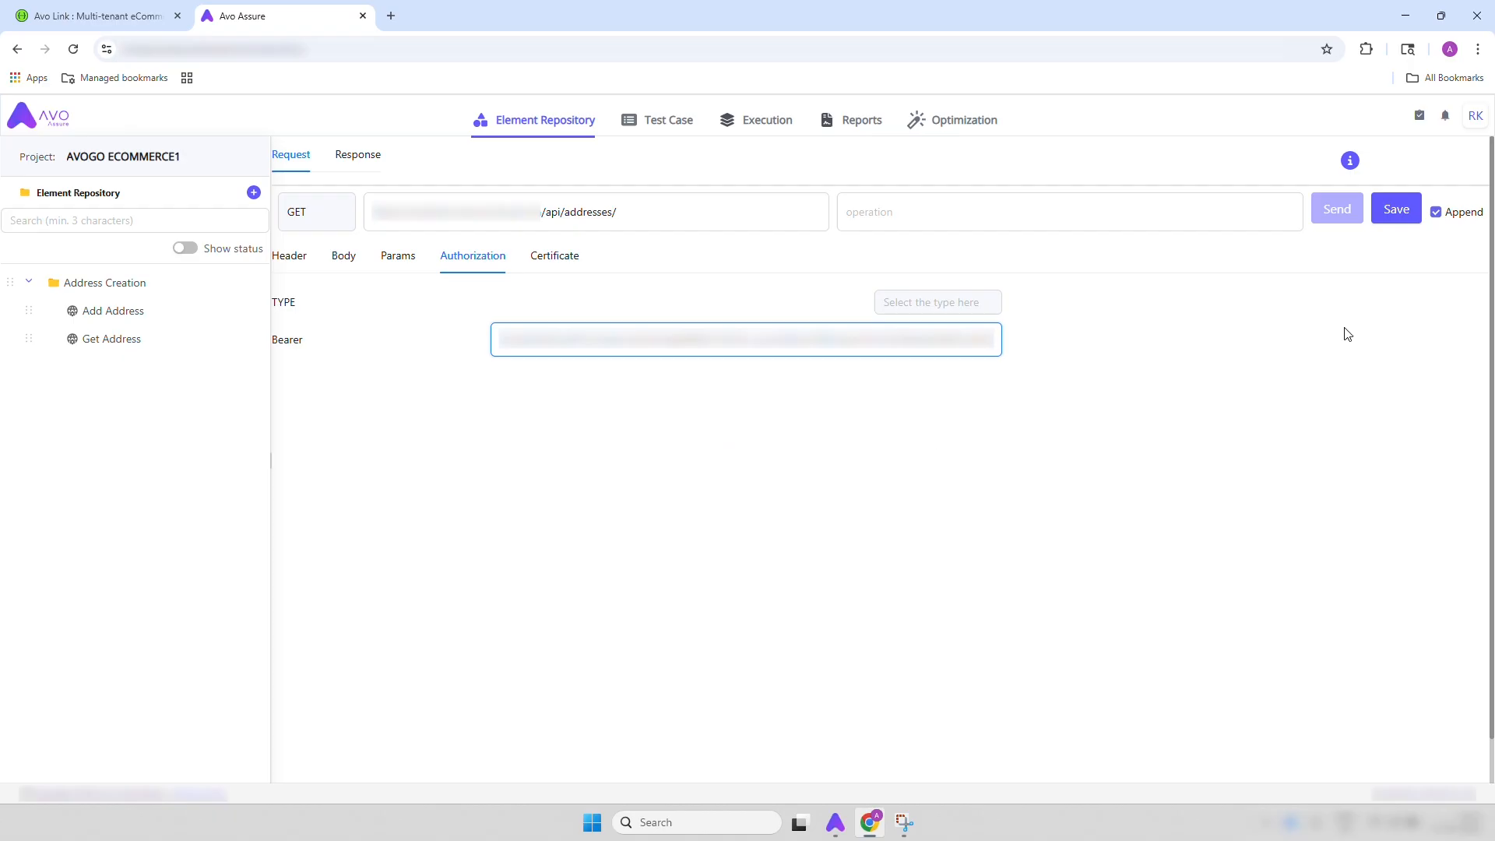
Save the Get Address web service request and review the header and body of the Add Address request
{"action": "left_click", "coordinate": [1394, 224]}
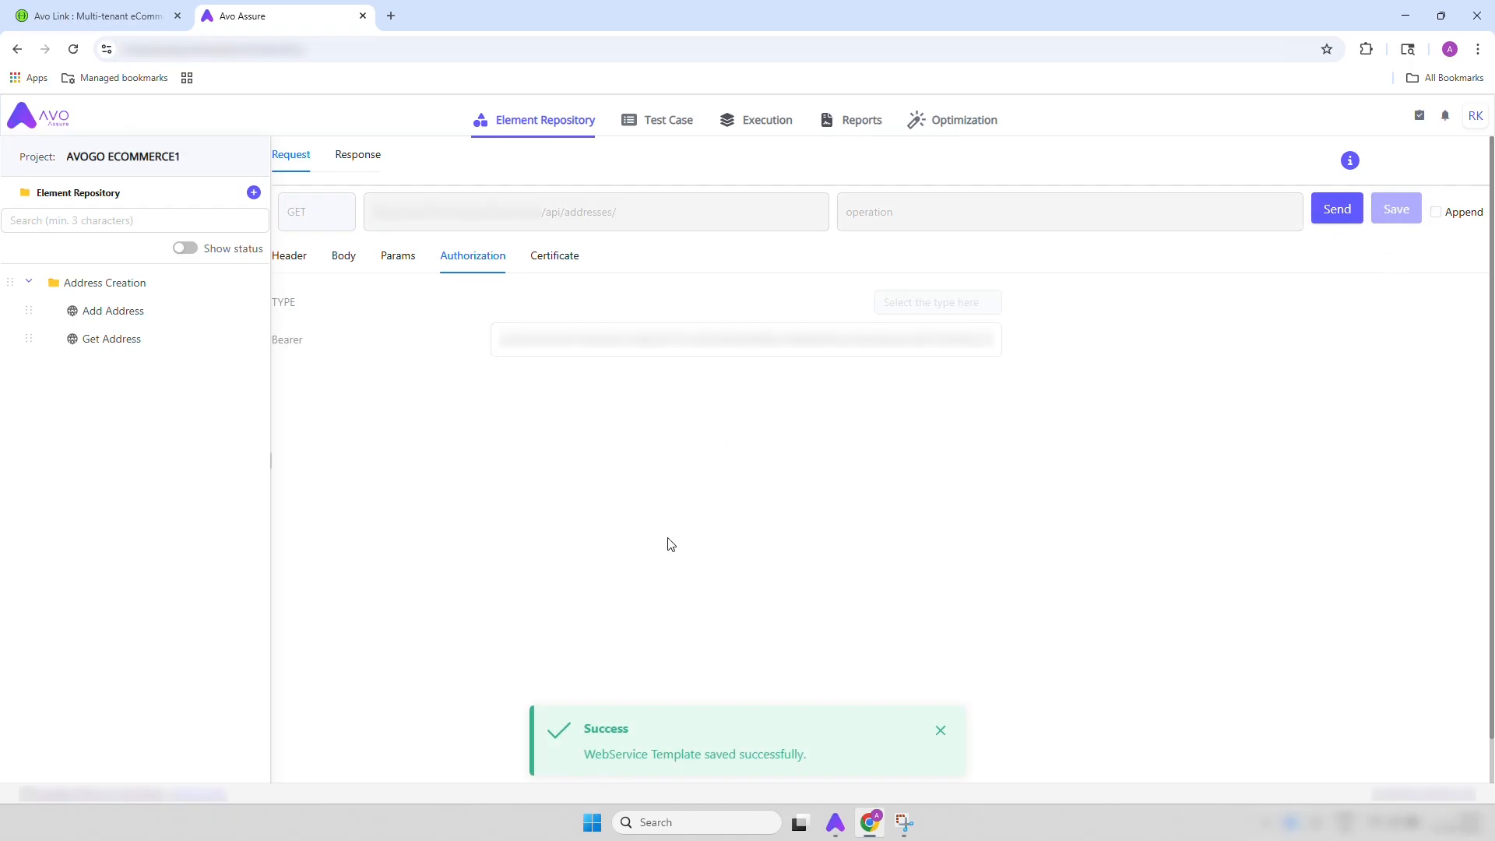
{"action": "left_click", "coordinate": [103, 320]}
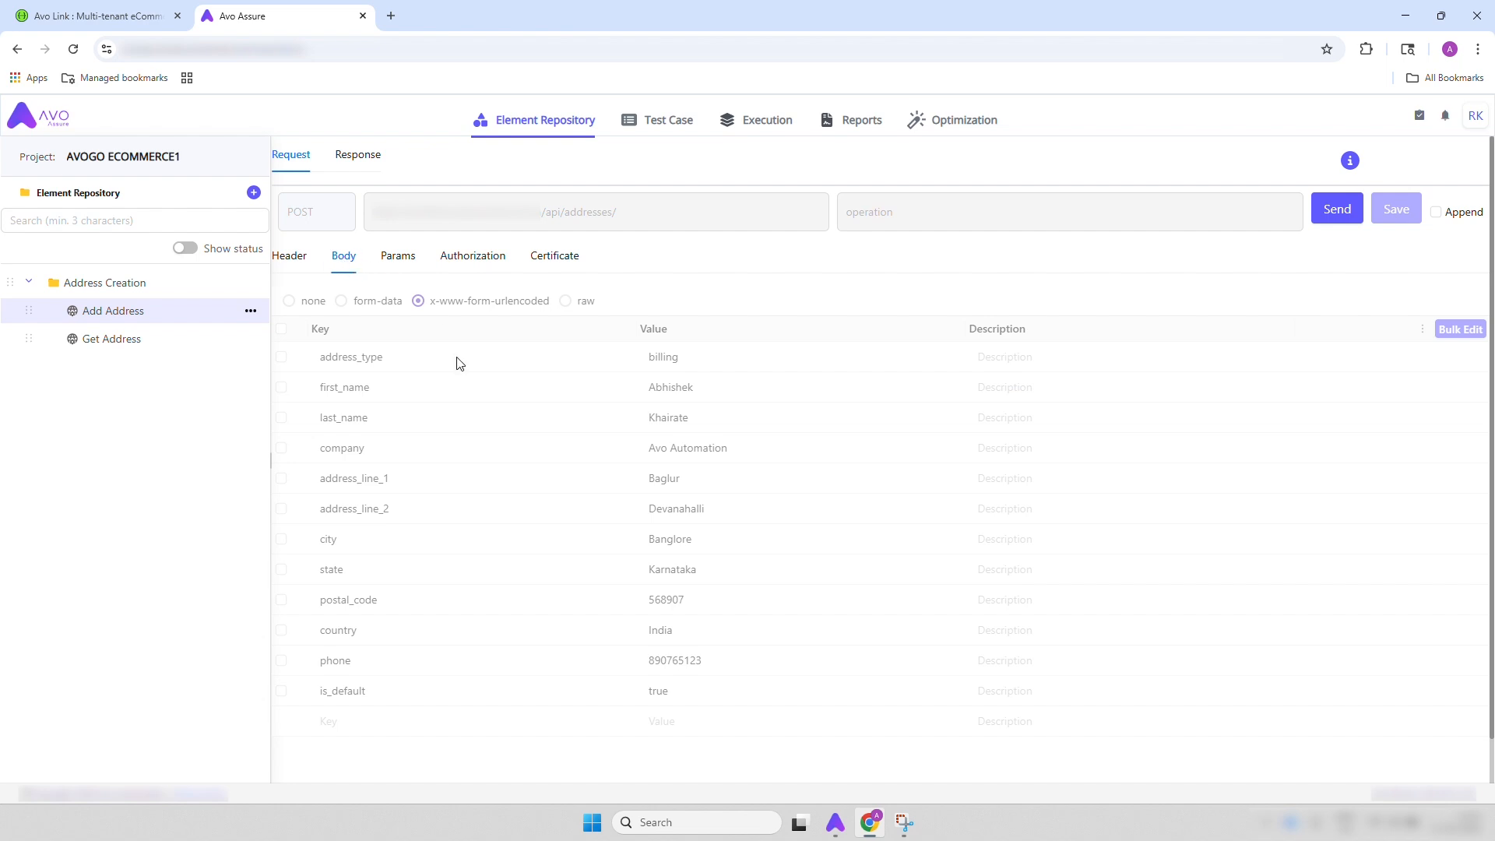
{"action": "left_click", "coordinate": [294, 261]}
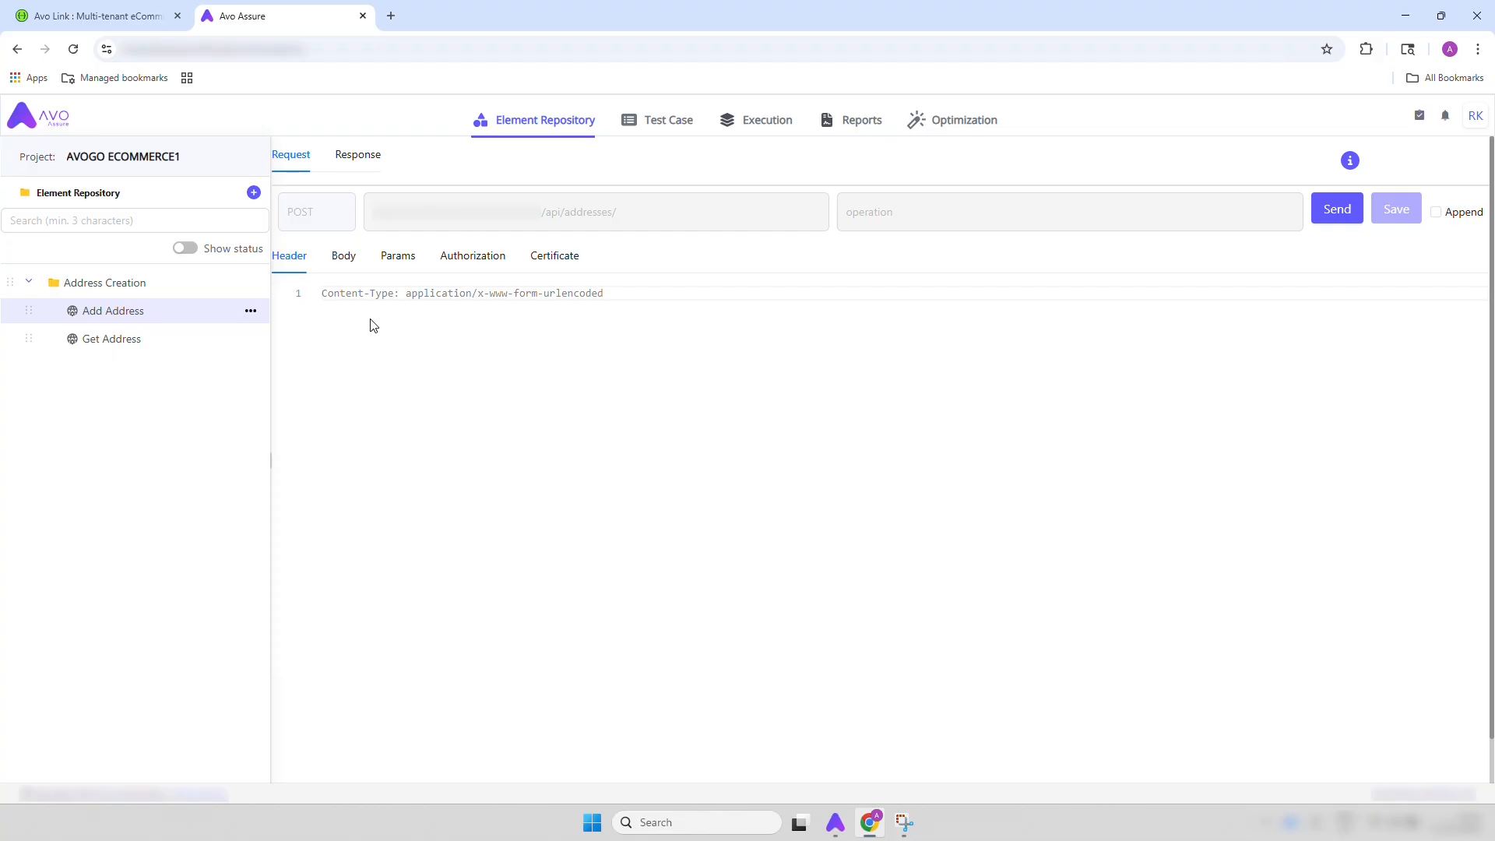
{"action": "left_click", "coordinate": [338, 259]}
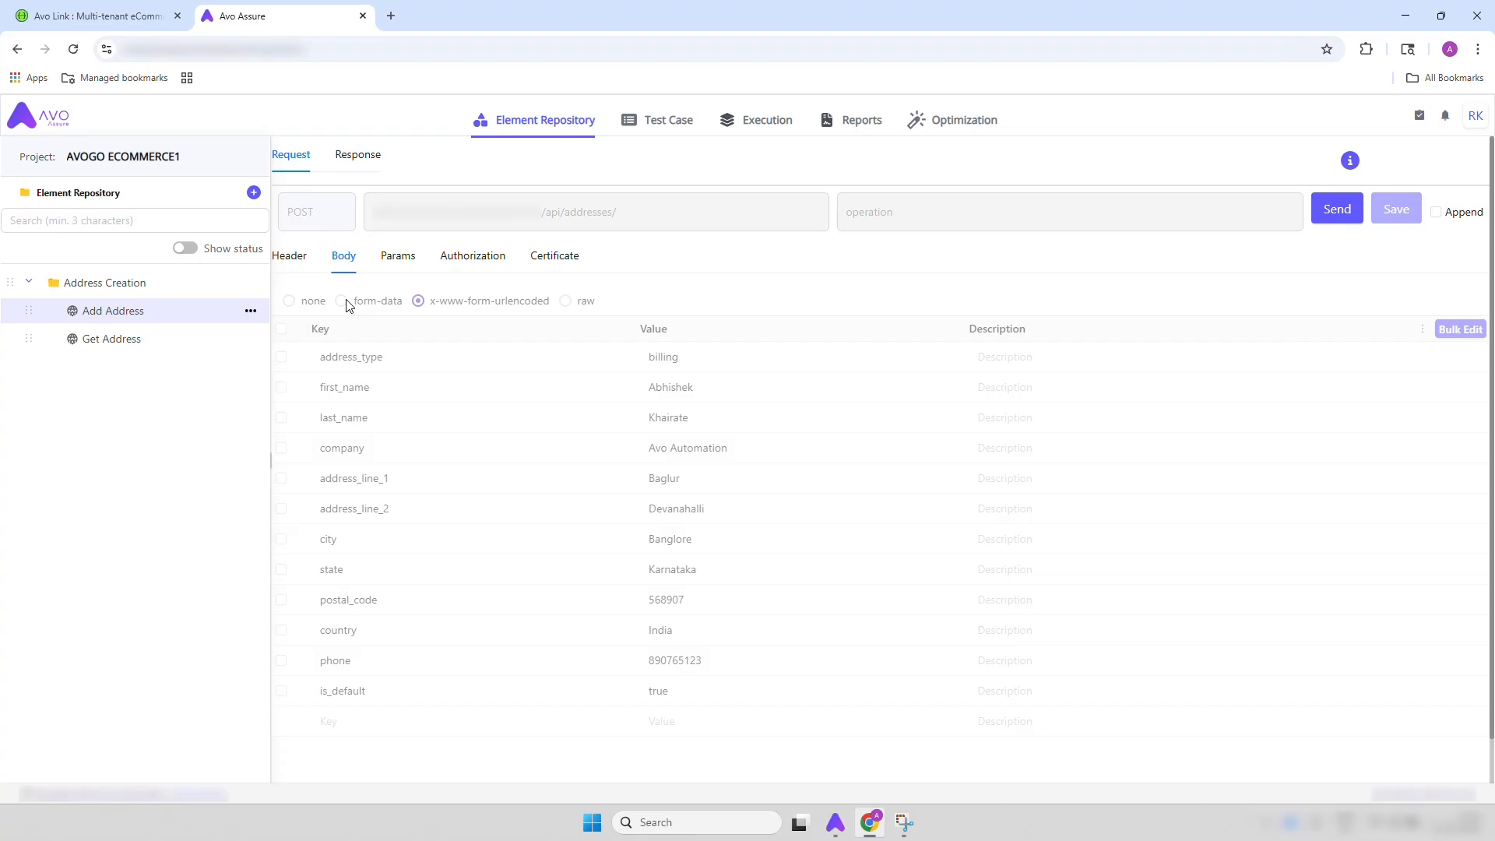
Create a test case folder named Address Creation
{"action": "left_click", "coordinate": [673, 125]}
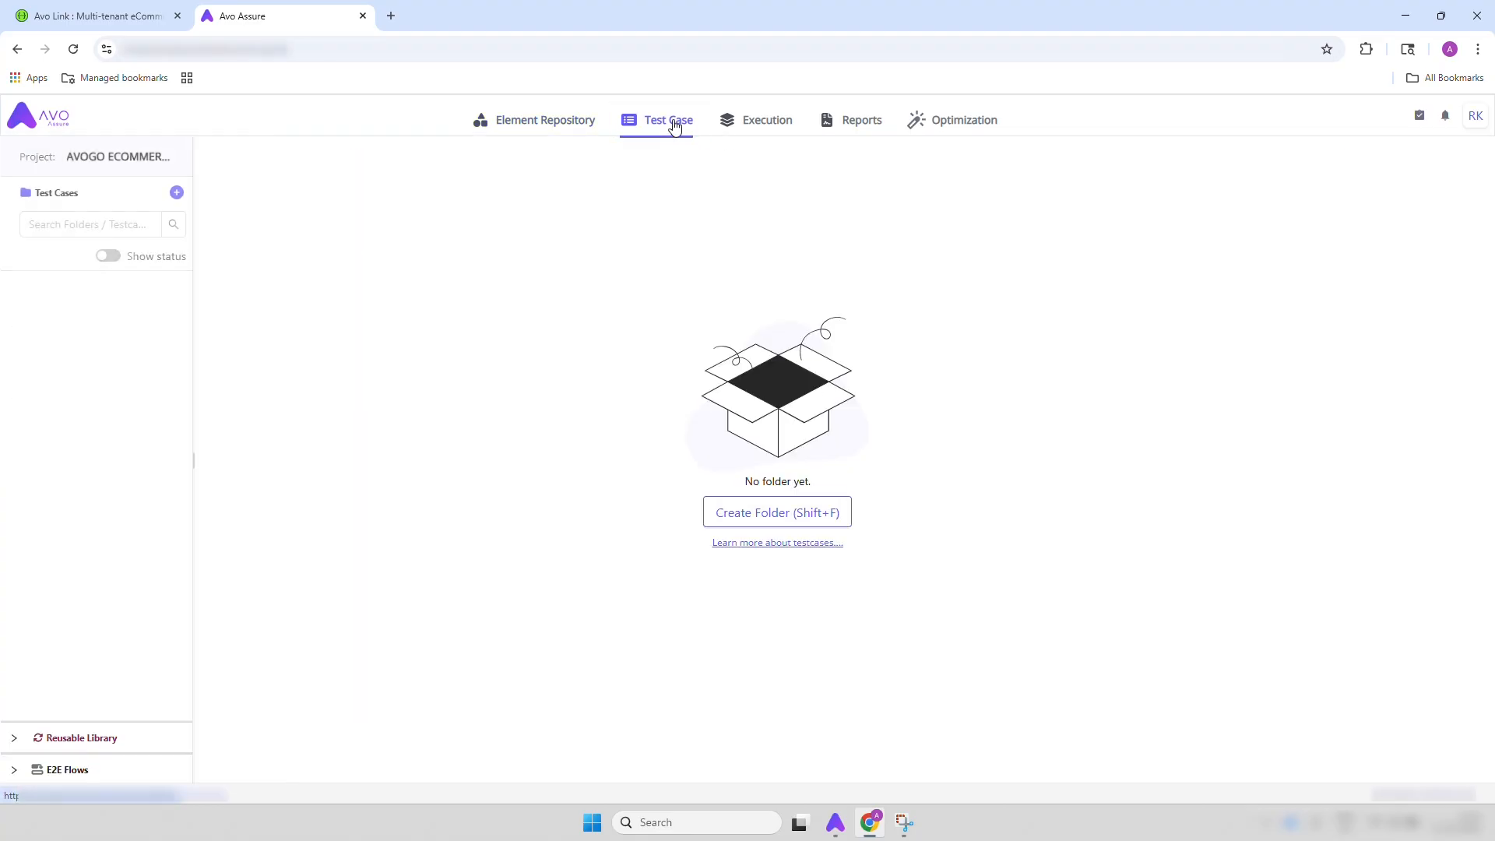
{"action": "left_click", "coordinate": [177, 192]}
{"action": "left_click", "coordinate": [173, 233]}
{"action": "type", "text": "Address Creation"}
{"action": "key", "text": "Return"}
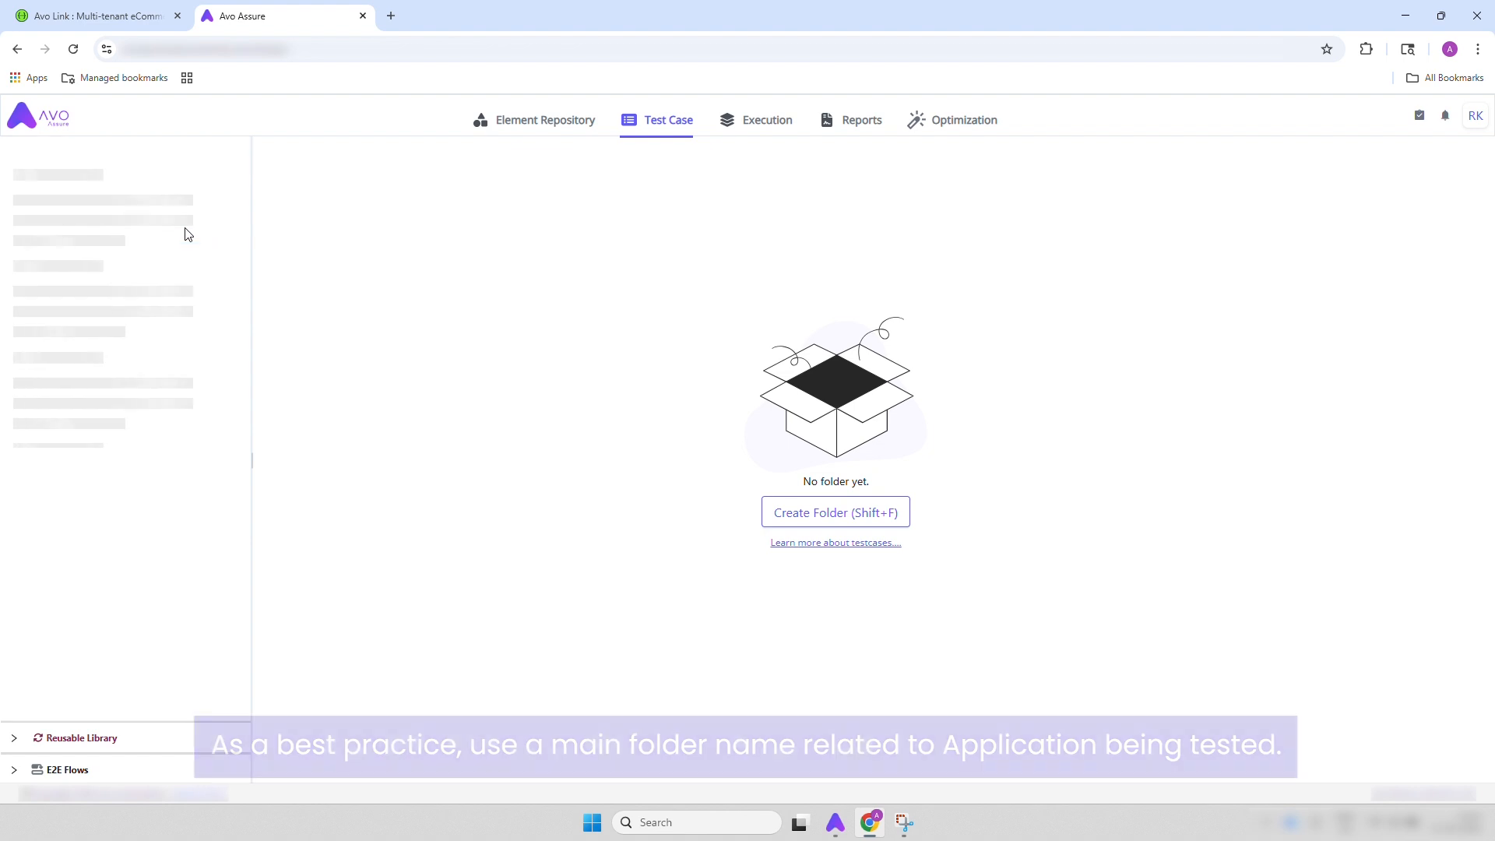
Create a test case named Validate Address in the Address Creation test case folder
{"action": "left_click", "coordinate": [237, 294]}
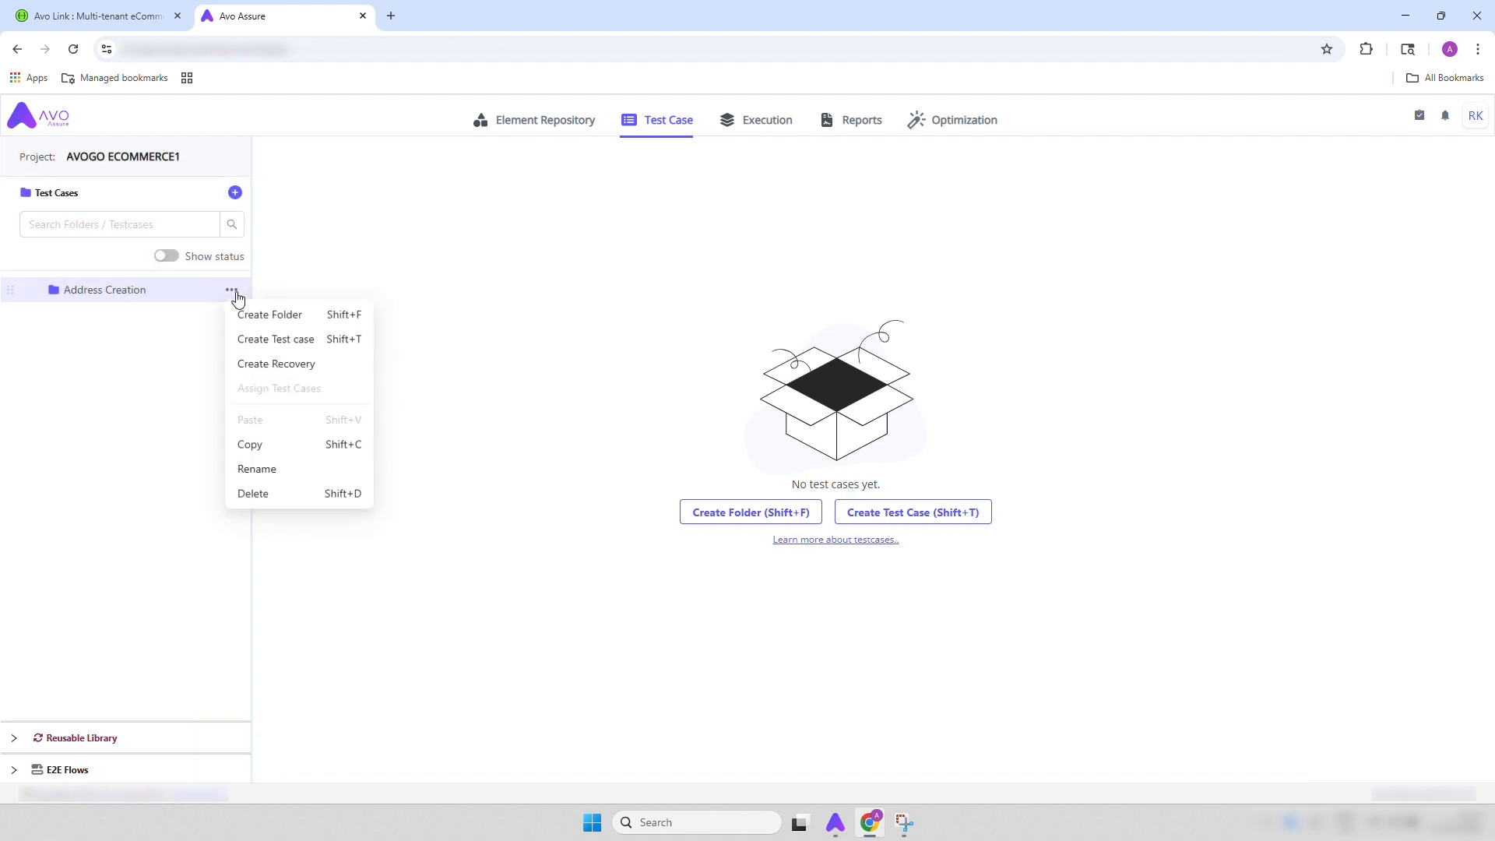
{"action": "left_click", "coordinate": [266, 343]}
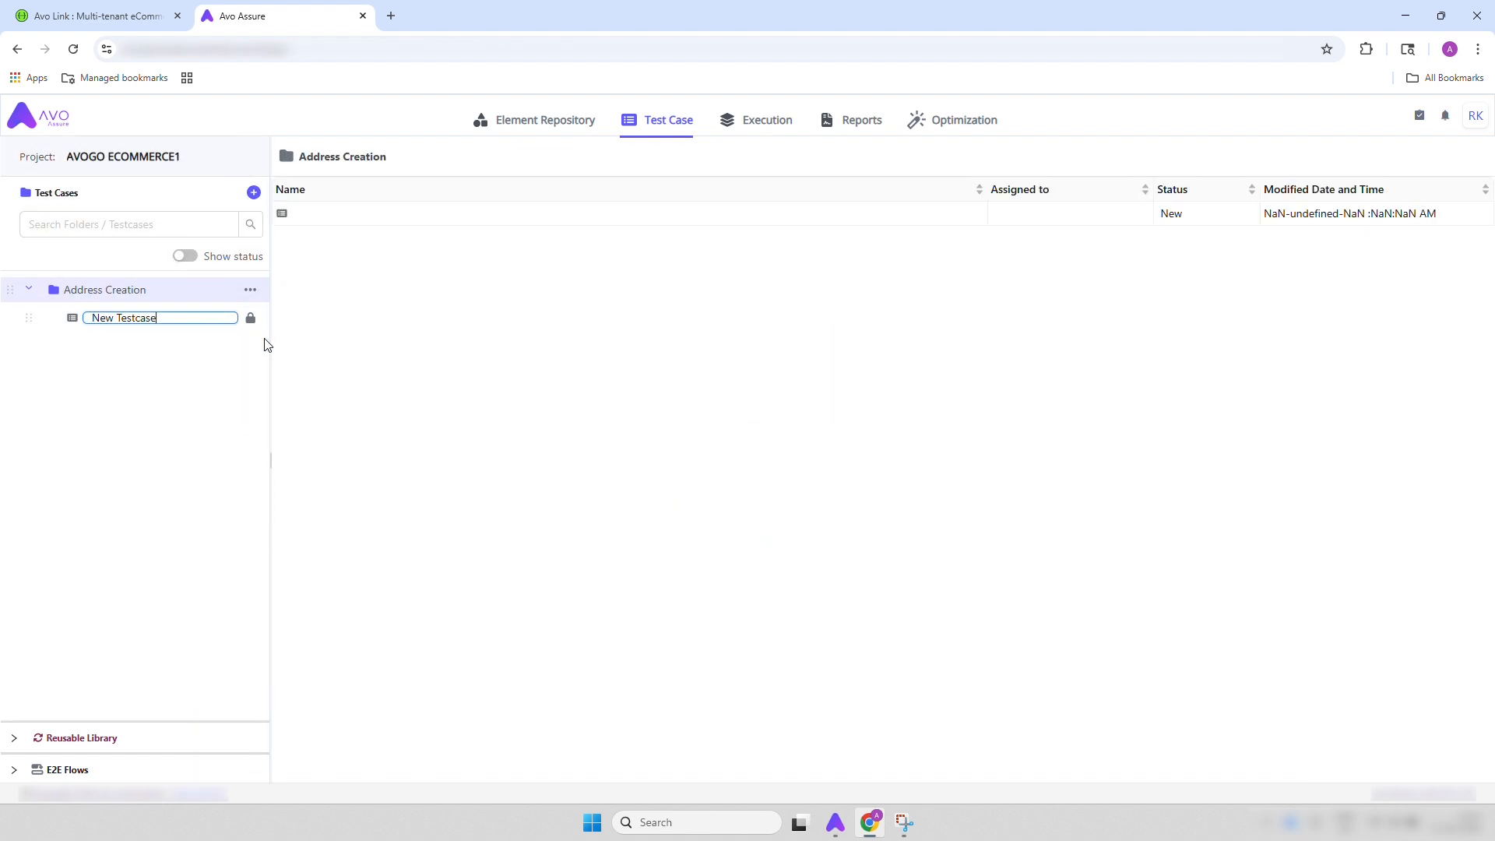
{"action": "type", "text": "Validate Address"}
{"action": "key", "text": "Return"}
Create a test step group named Add Address with the Webservice application type in the Validate Address test case
{"action": "left_click", "coordinate": [826, 371]}
{"action": "left_click", "coordinate": [851, 413]}
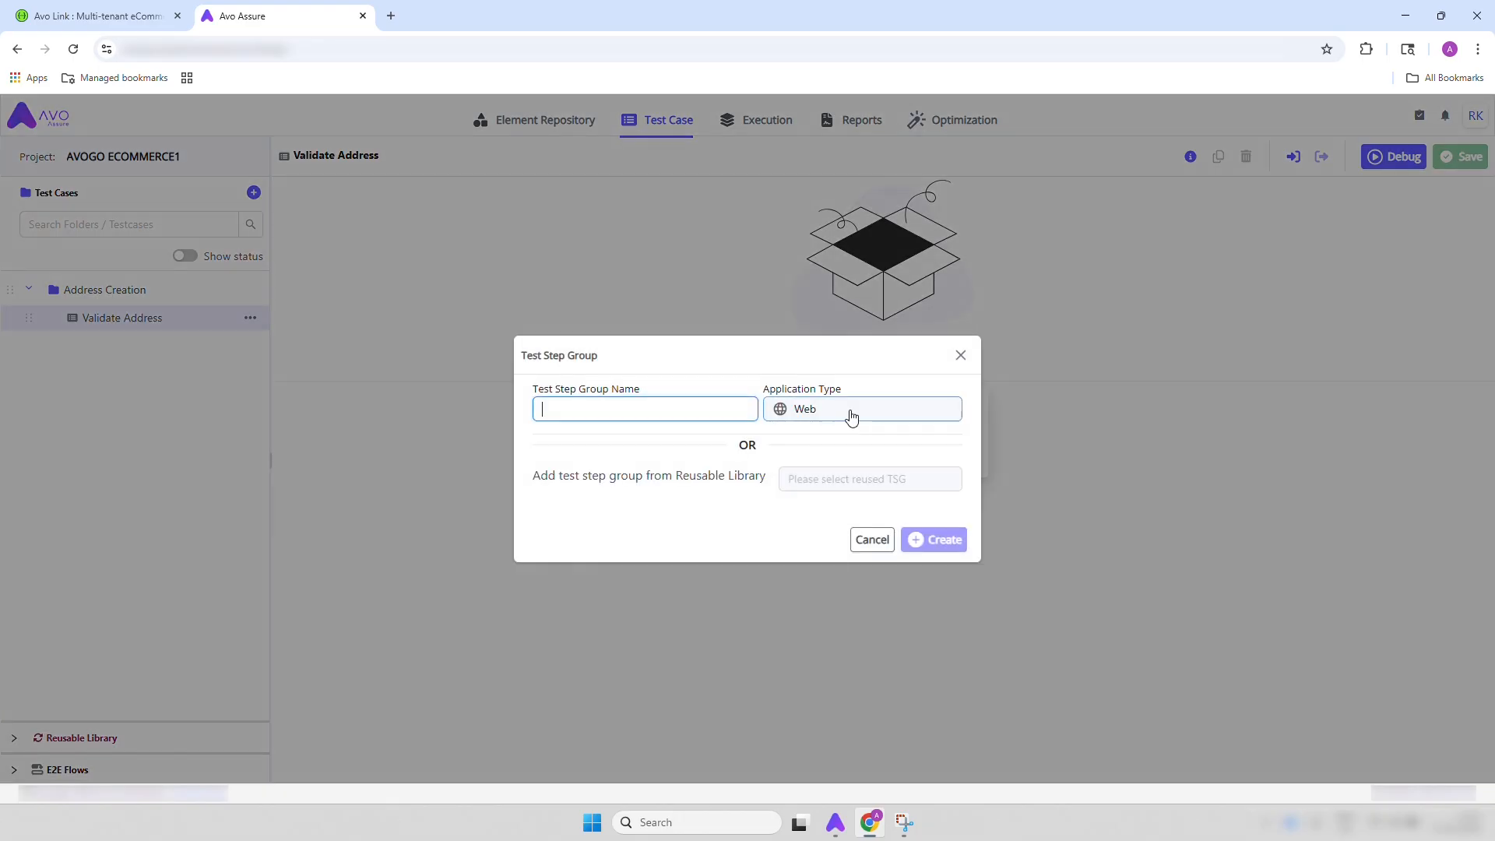
{"action": "type", "text": "A"}
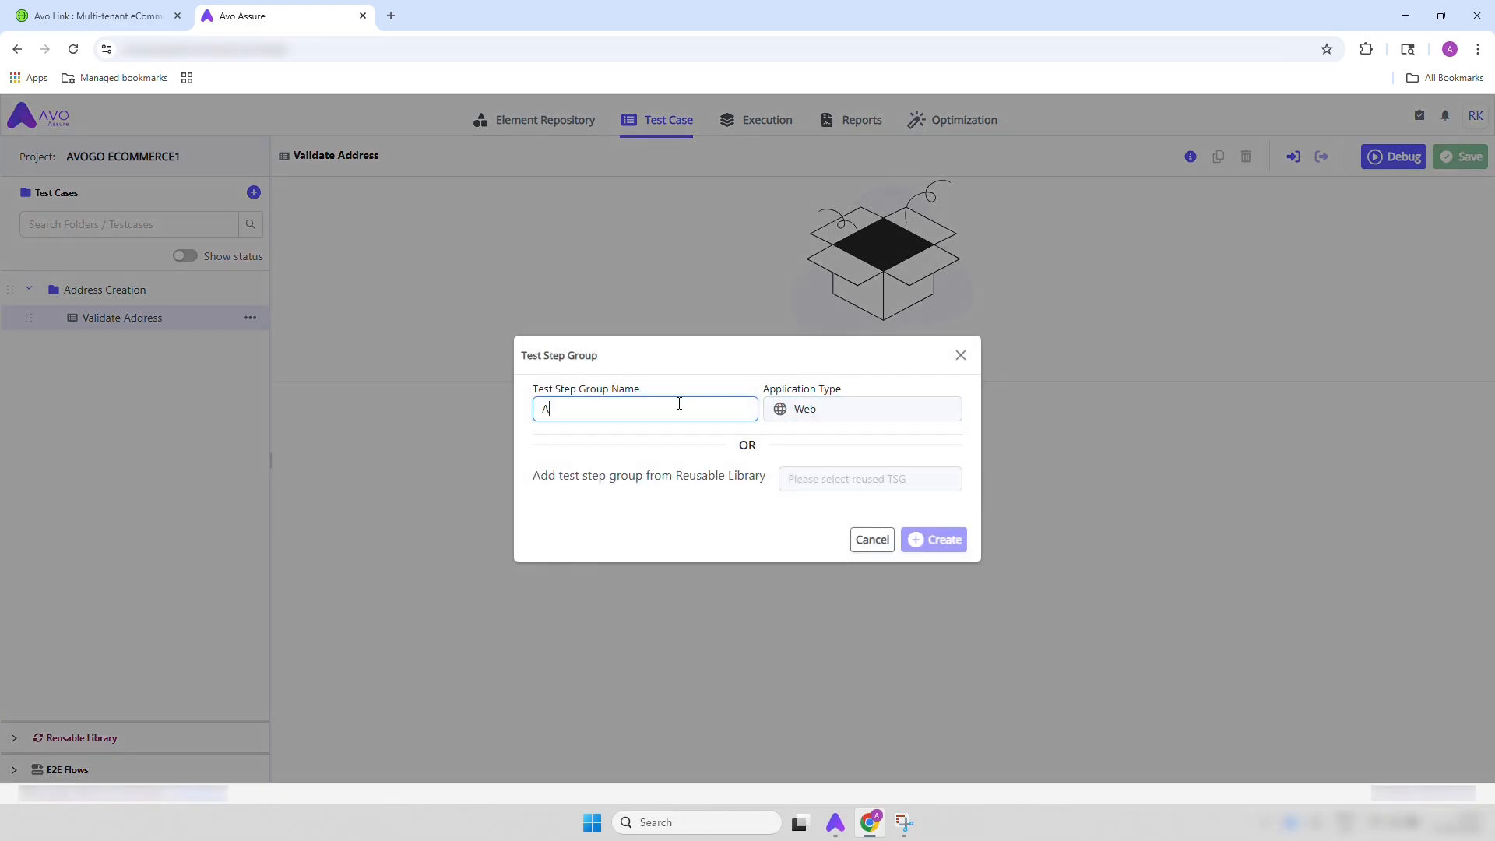
{"action": "type", "text": "dd Address"}
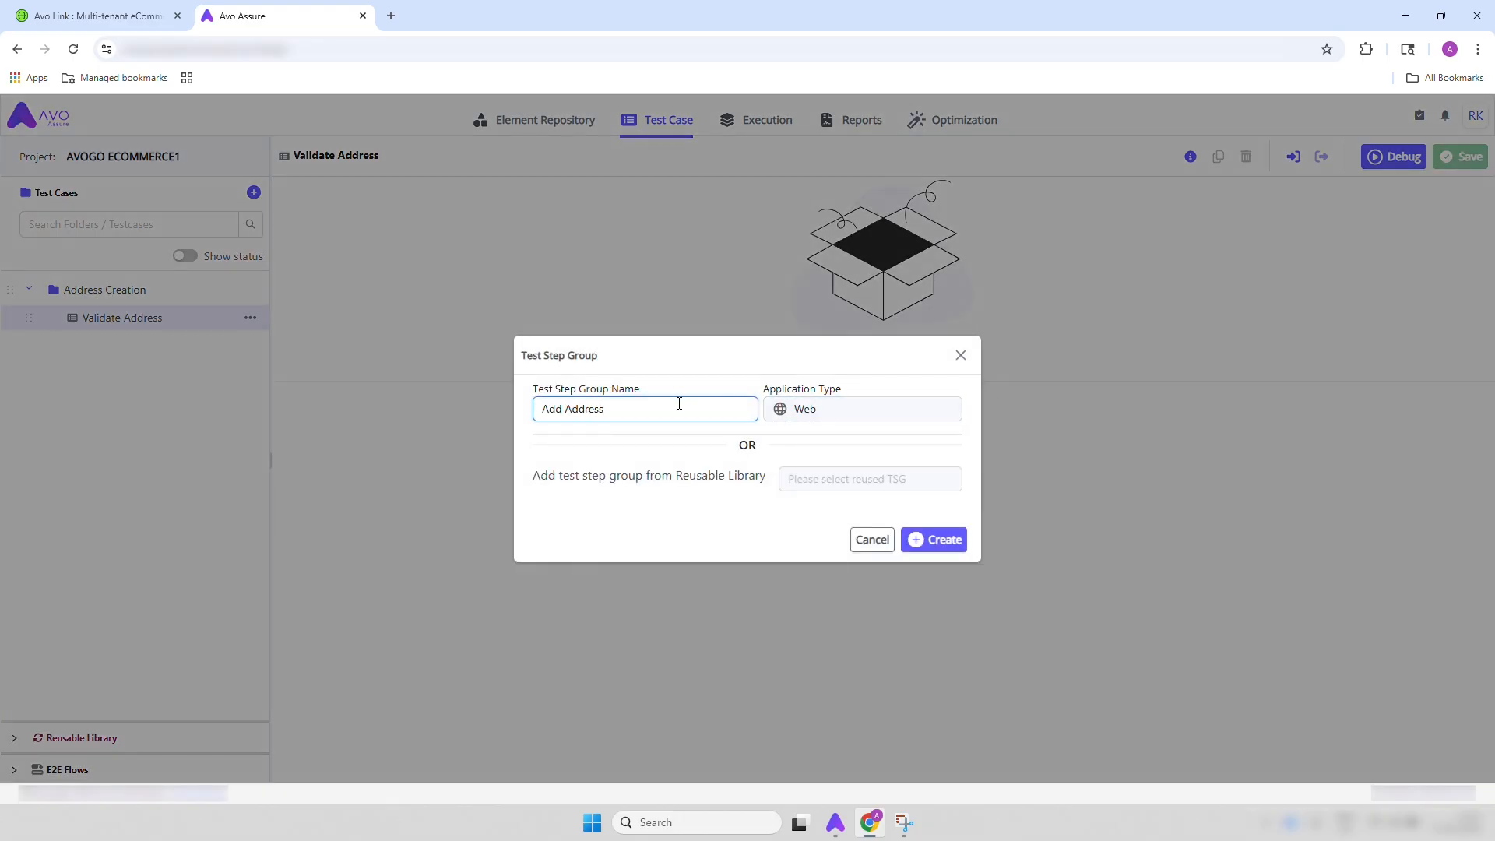
{"action": "left_click", "coordinate": [859, 405]}
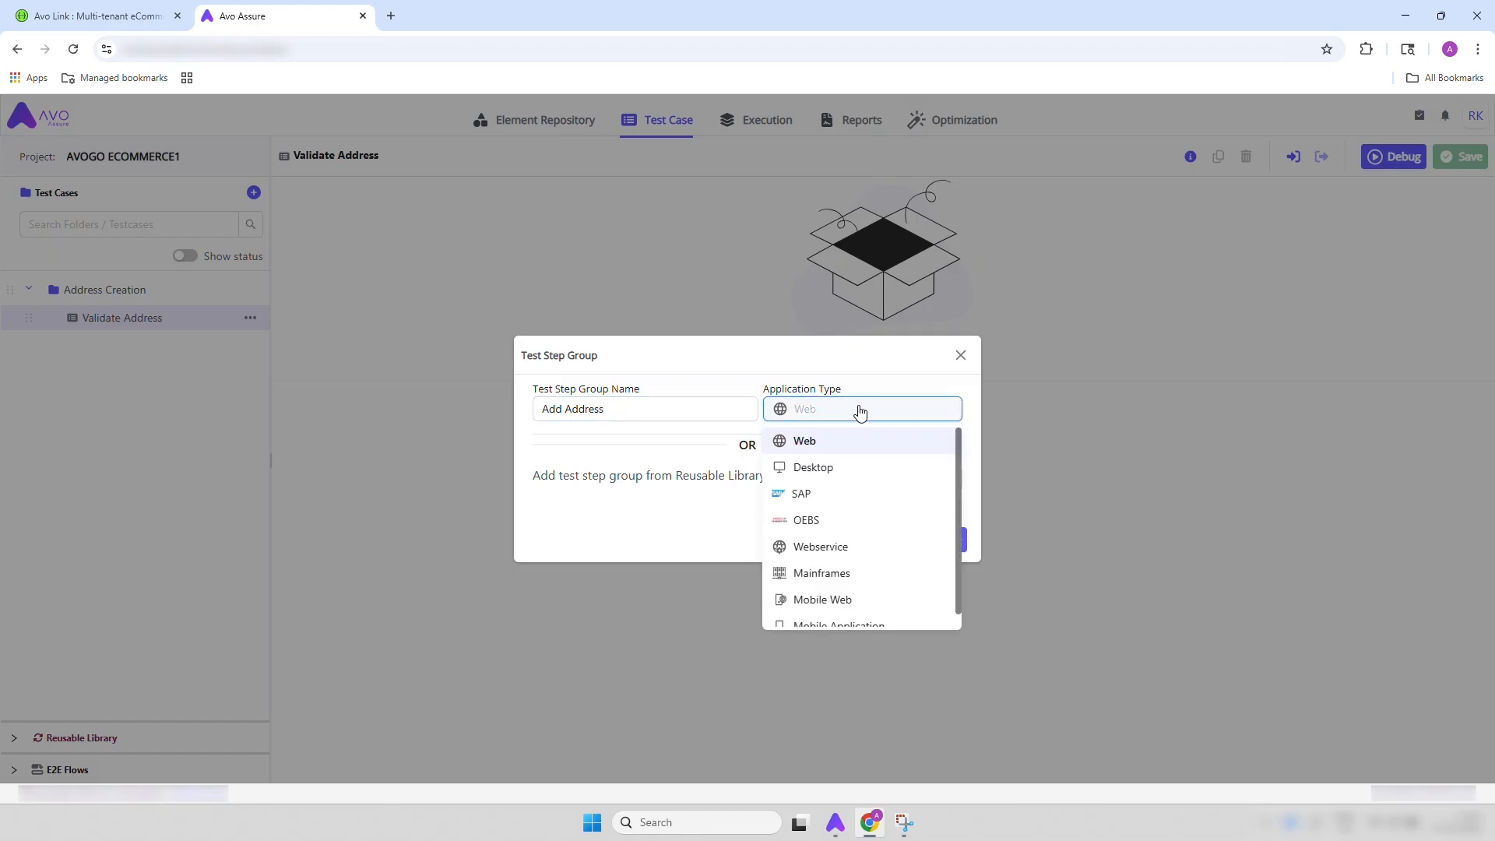
{"action": "left_click", "coordinate": [829, 548]}
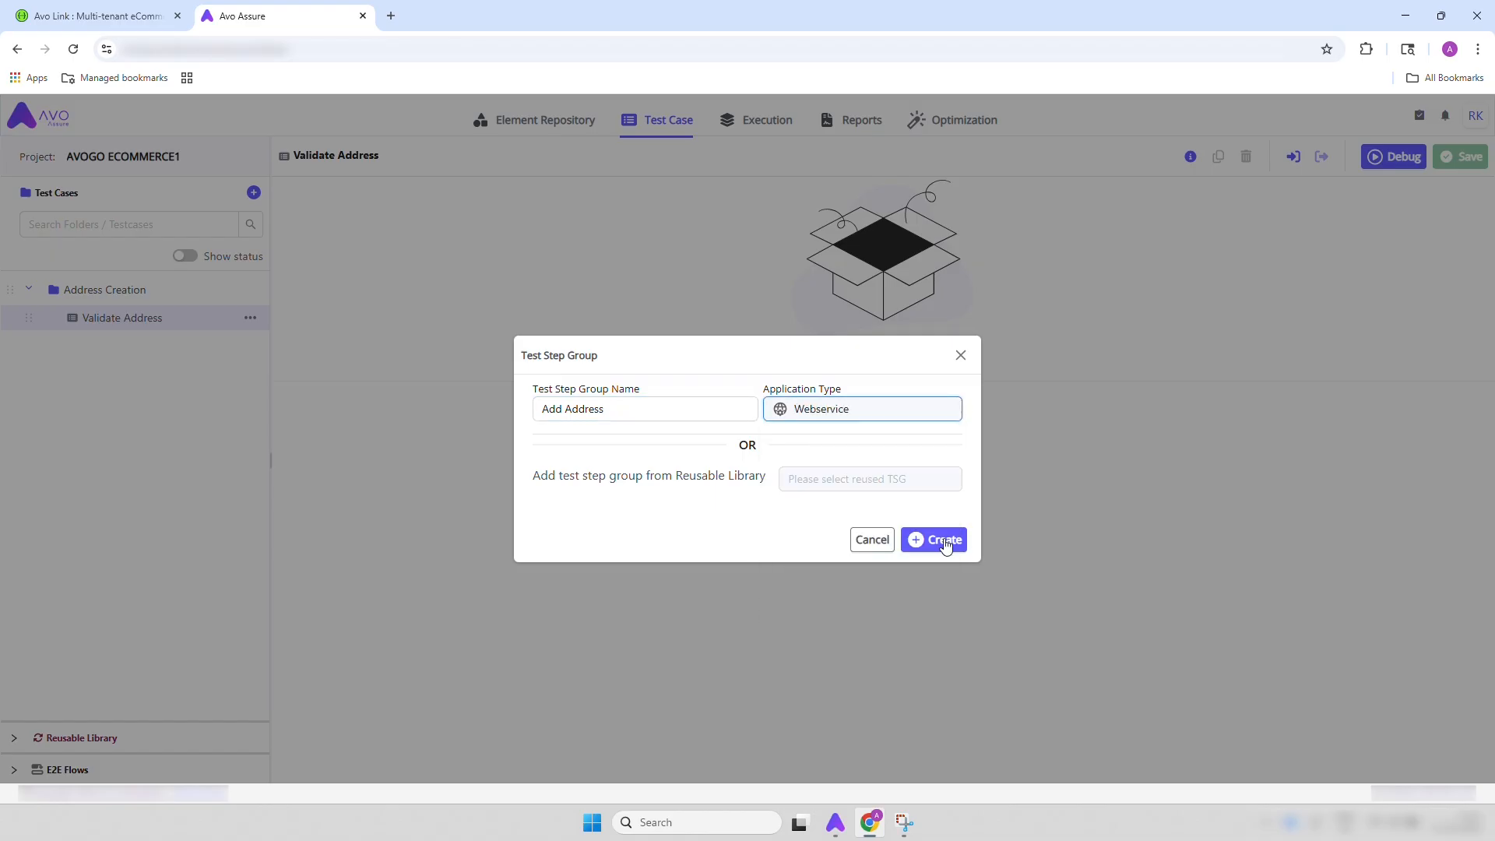
{"action": "left_click", "coordinate": [917, 542]}
Add the Add Address repository to the Add Address step group and review its steps from setEndPointURL to executeRequest
{"action": "left_click", "coordinate": [919, 421]}
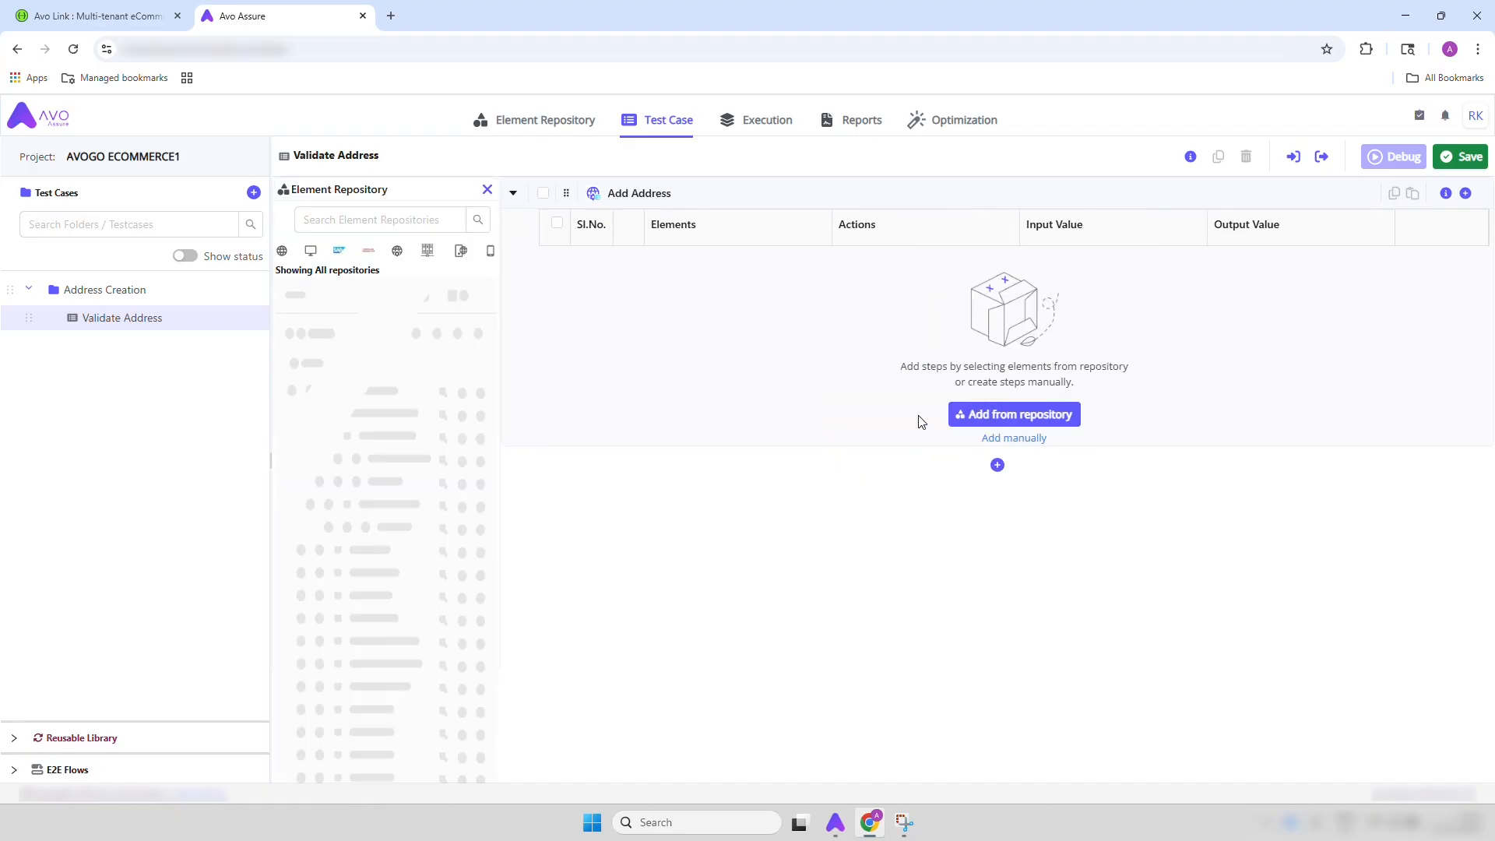
{"action": "left_click_drag", "start_coordinate": [374, 331], "coordinate": [761, 337]}
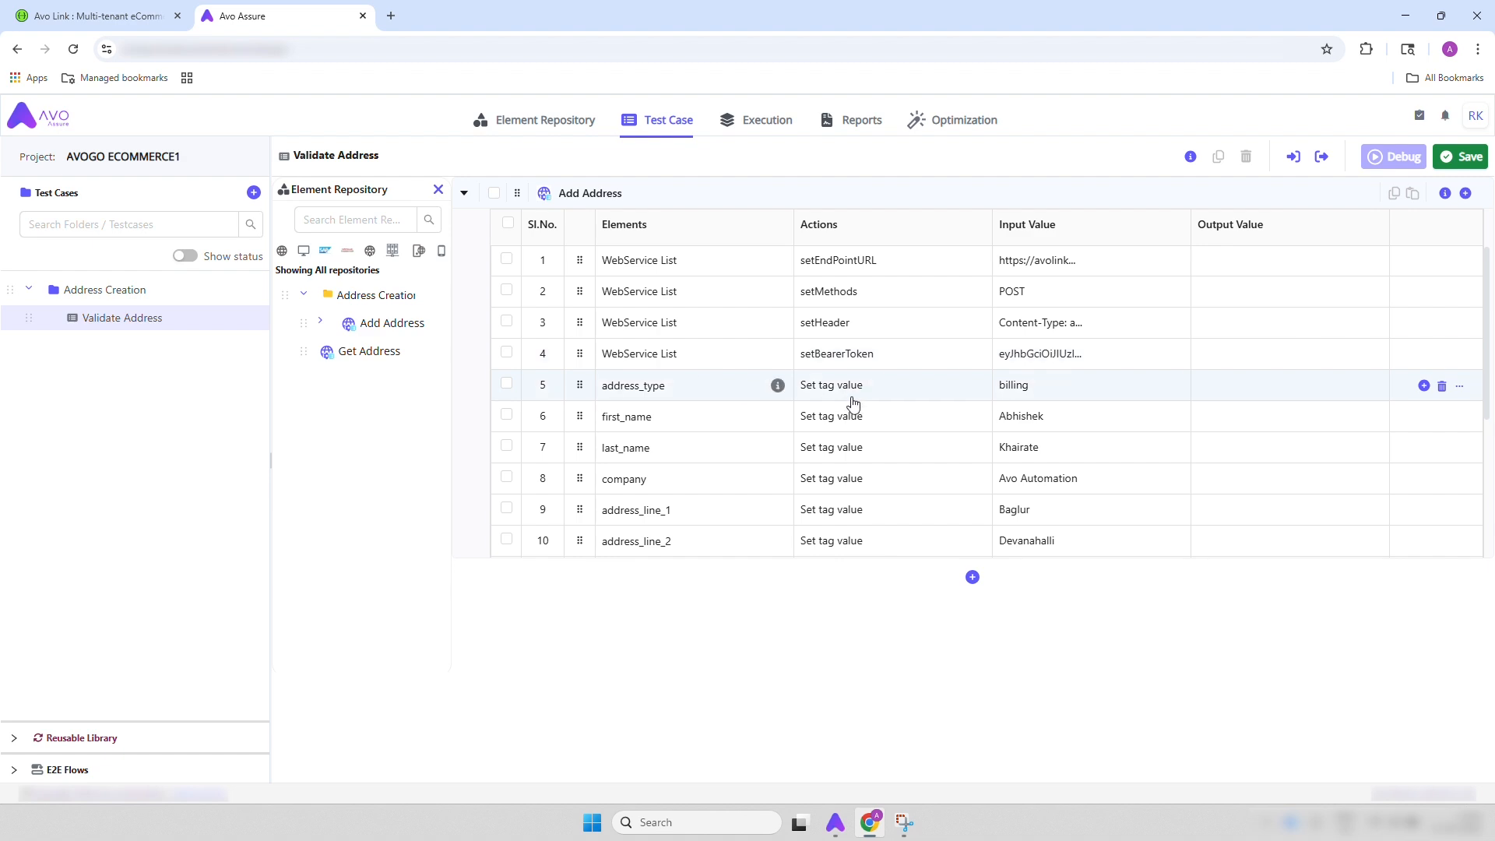
{"action": "scroll", "coordinate": [857, 438], "scroll_direction": "down", "scroll_amount": 1}
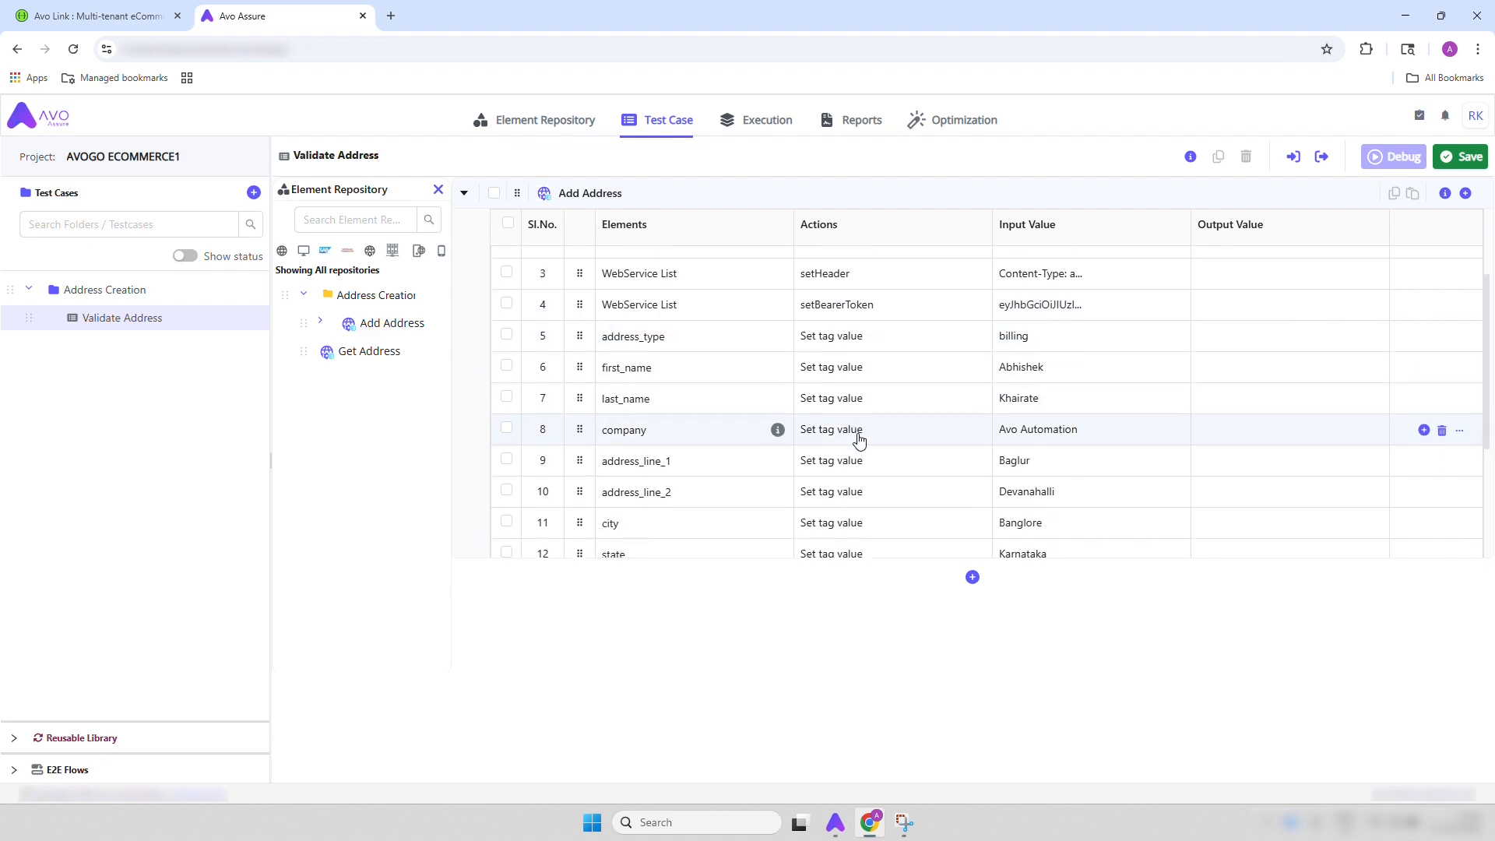
{"action": "scroll", "coordinate": [1024, 343], "scroll_direction": "down", "scroll_amount": 2}
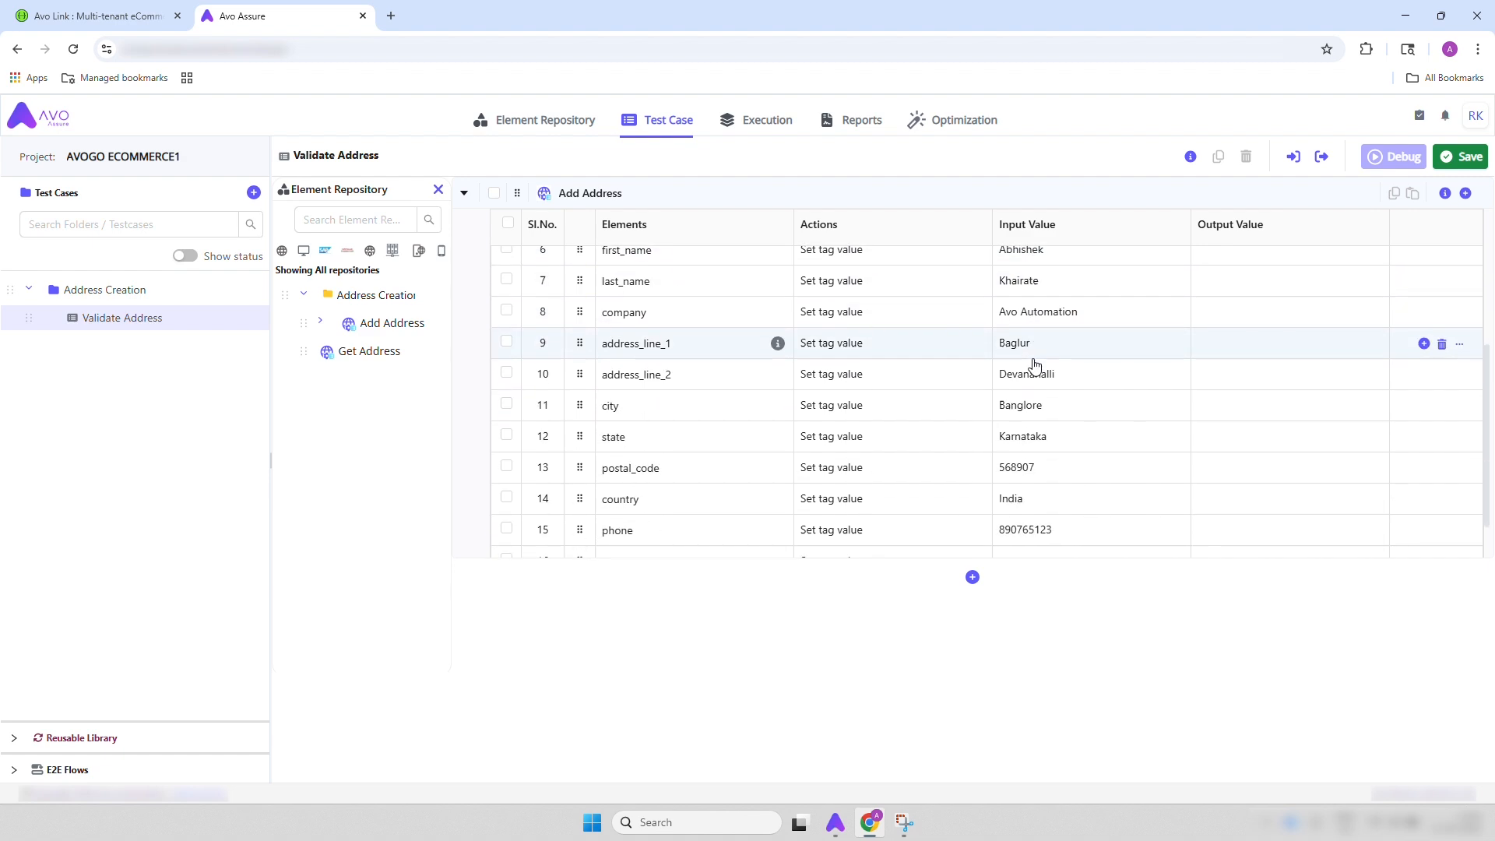
{"action": "scroll", "coordinate": [686, 374], "scroll_direction": "up", "scroll_amount": 1}
{"action": "scroll", "coordinate": [687, 374], "scroll_direction": "down", "scroll_amount": 2}
{"action": "scroll", "coordinate": [688, 372], "scroll_direction": "up", "scroll_amount": 1}
{"action": "scroll", "coordinate": [688, 372], "scroll_direction": "up", "scroll_amount": 3}
{"action": "scroll", "coordinate": [687, 372], "scroll_direction": "down", "scroll_amount": 5}
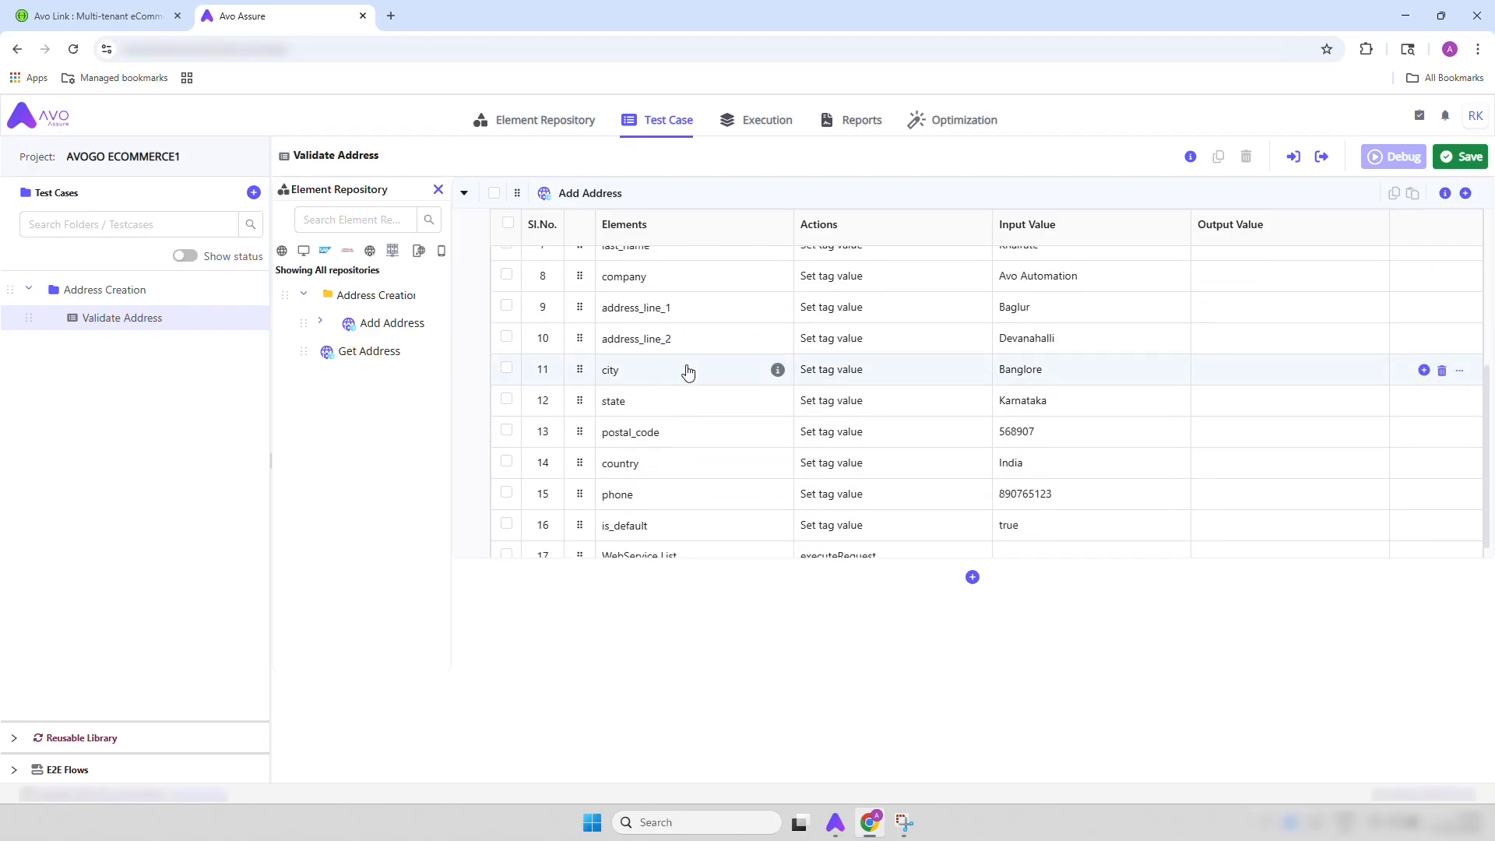
Create a second test step group named Get Address with the Webservice application type
{"action": "left_click", "coordinate": [972, 577]}
{"action": "left_click", "coordinate": [966, 668]}
{"action": "type", "text": "Get Address"}
{"action": "left_click", "coordinate": [863, 409]}
{"action": "left_click", "coordinate": [825, 544]}
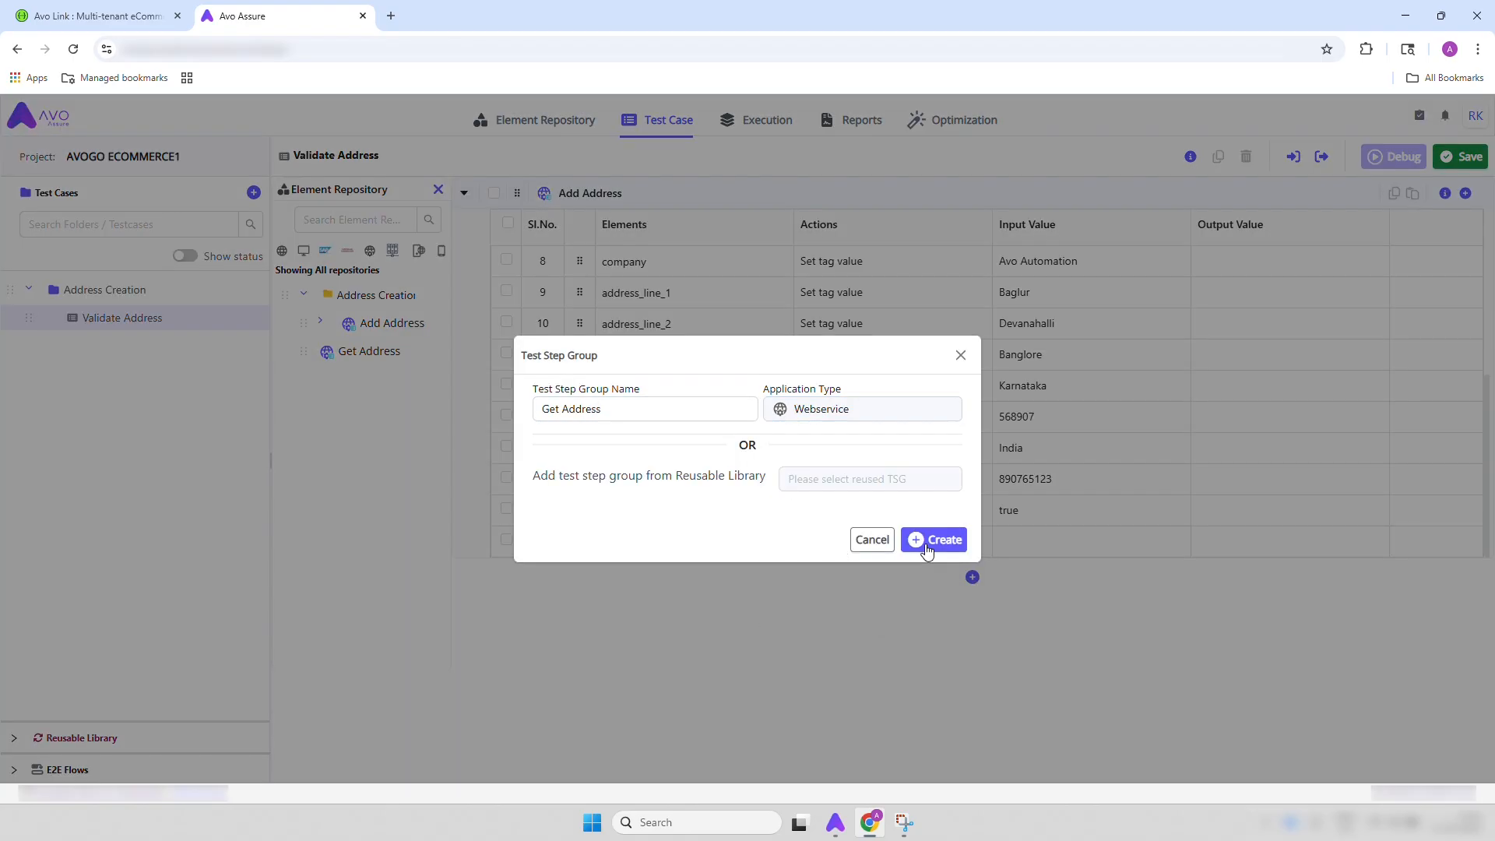
{"action": "left_click", "coordinate": [931, 540]}
Add the Get Address repository to the Get Address step group and append a fifth step using the WebService List element
{"action": "left_click", "coordinate": [464, 619]}
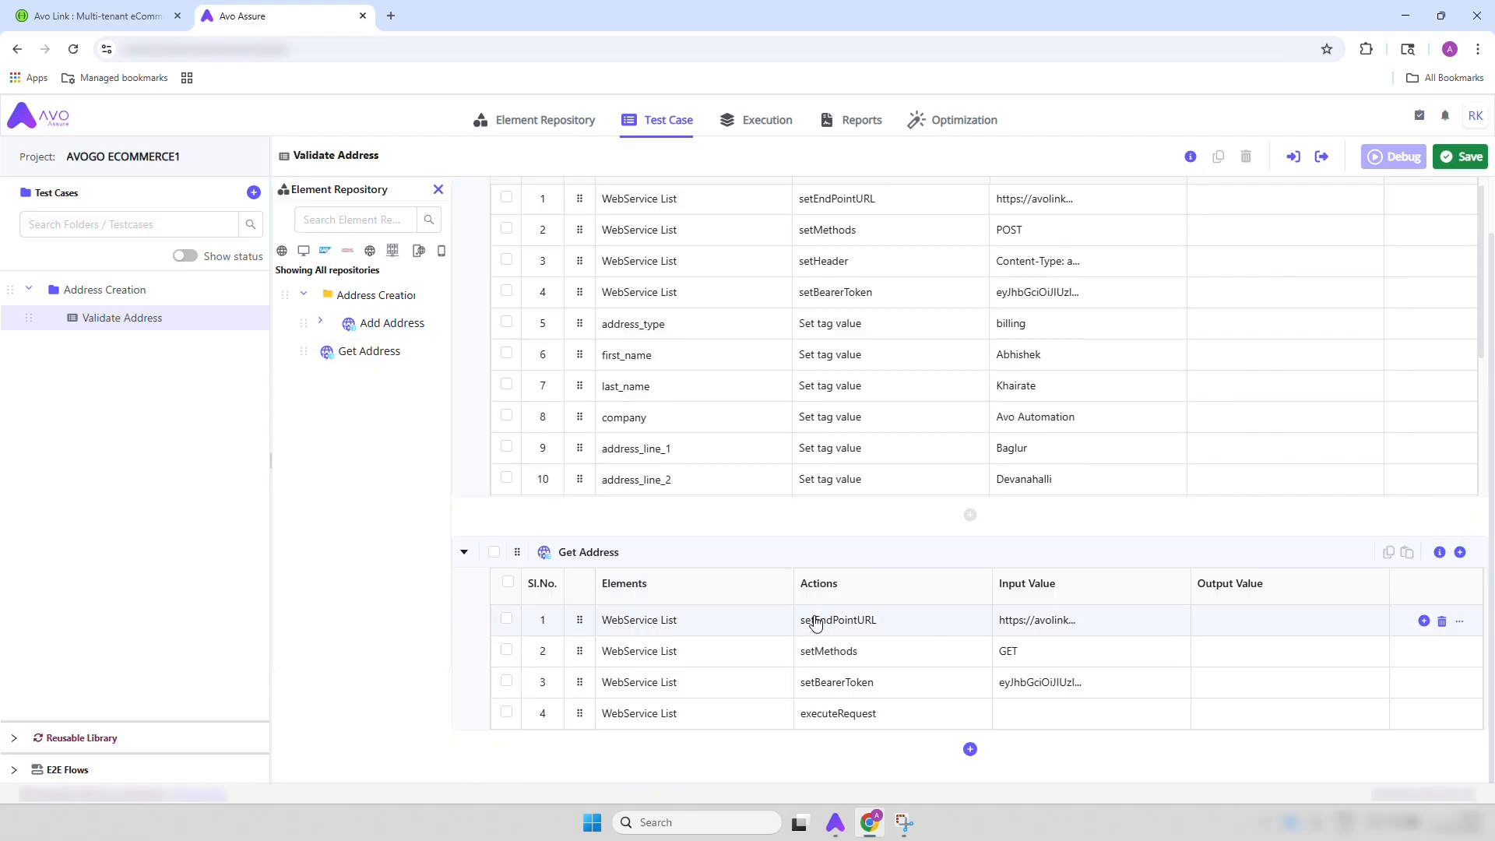
{"action": "left_click", "coordinate": [1423, 715]}
{"action": "left_click", "coordinate": [1398, 659]}
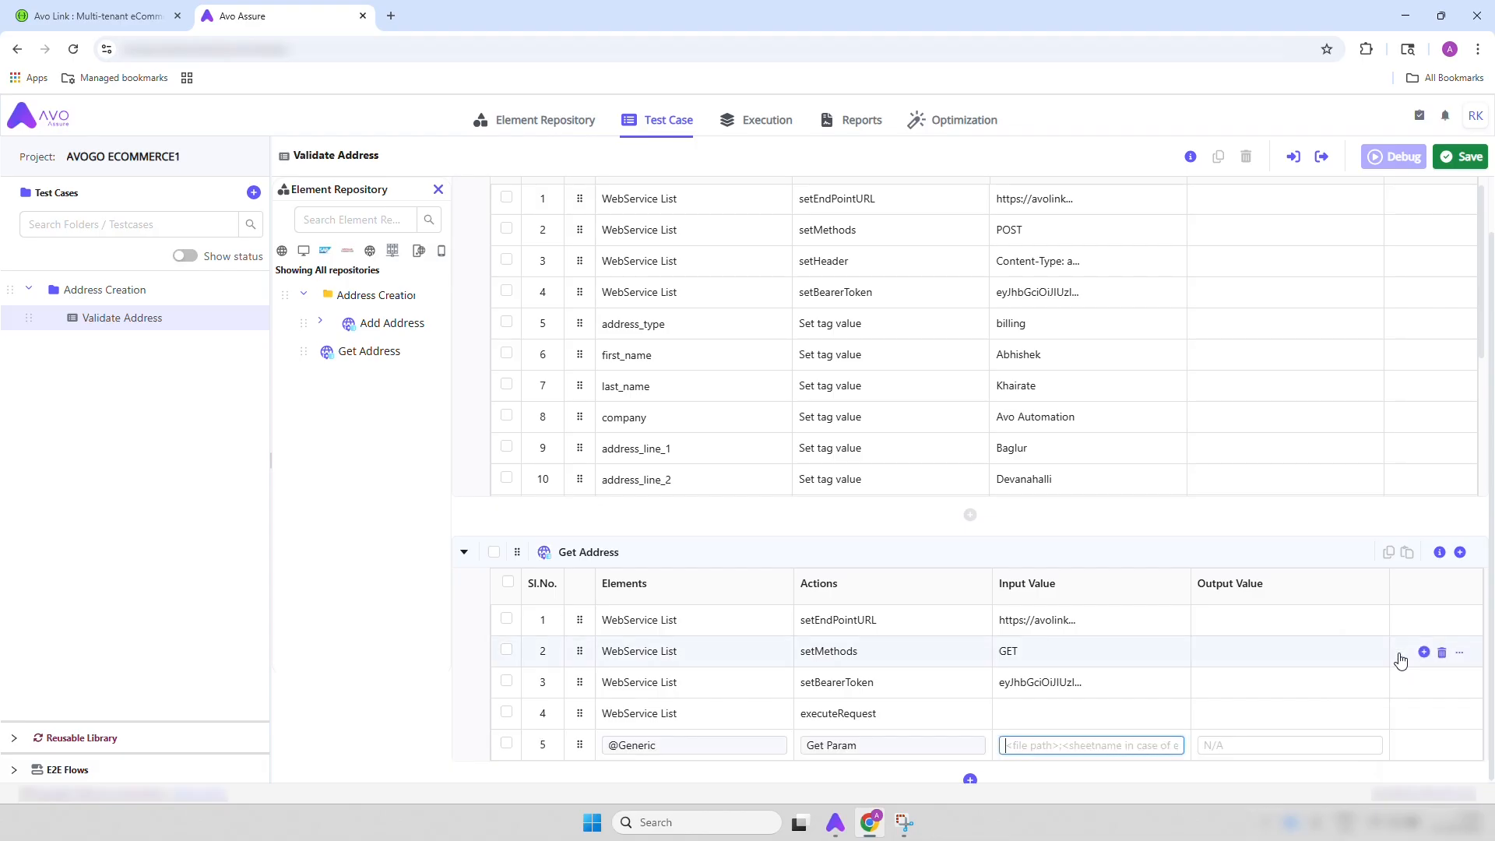
{"action": "left_click", "coordinate": [670, 740]}
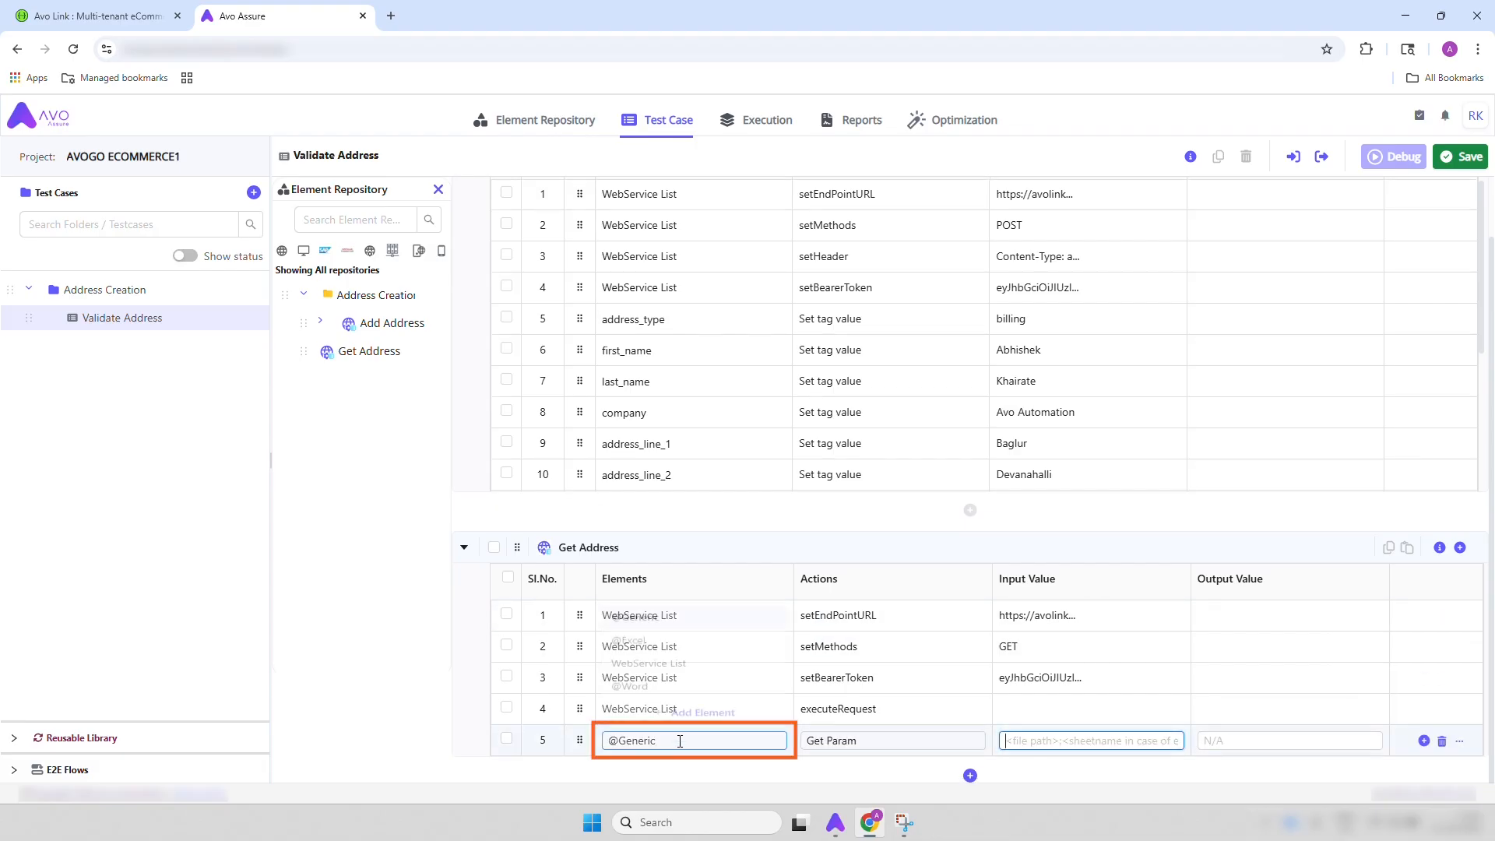
{"action": "left_click", "coordinate": [656, 657]}
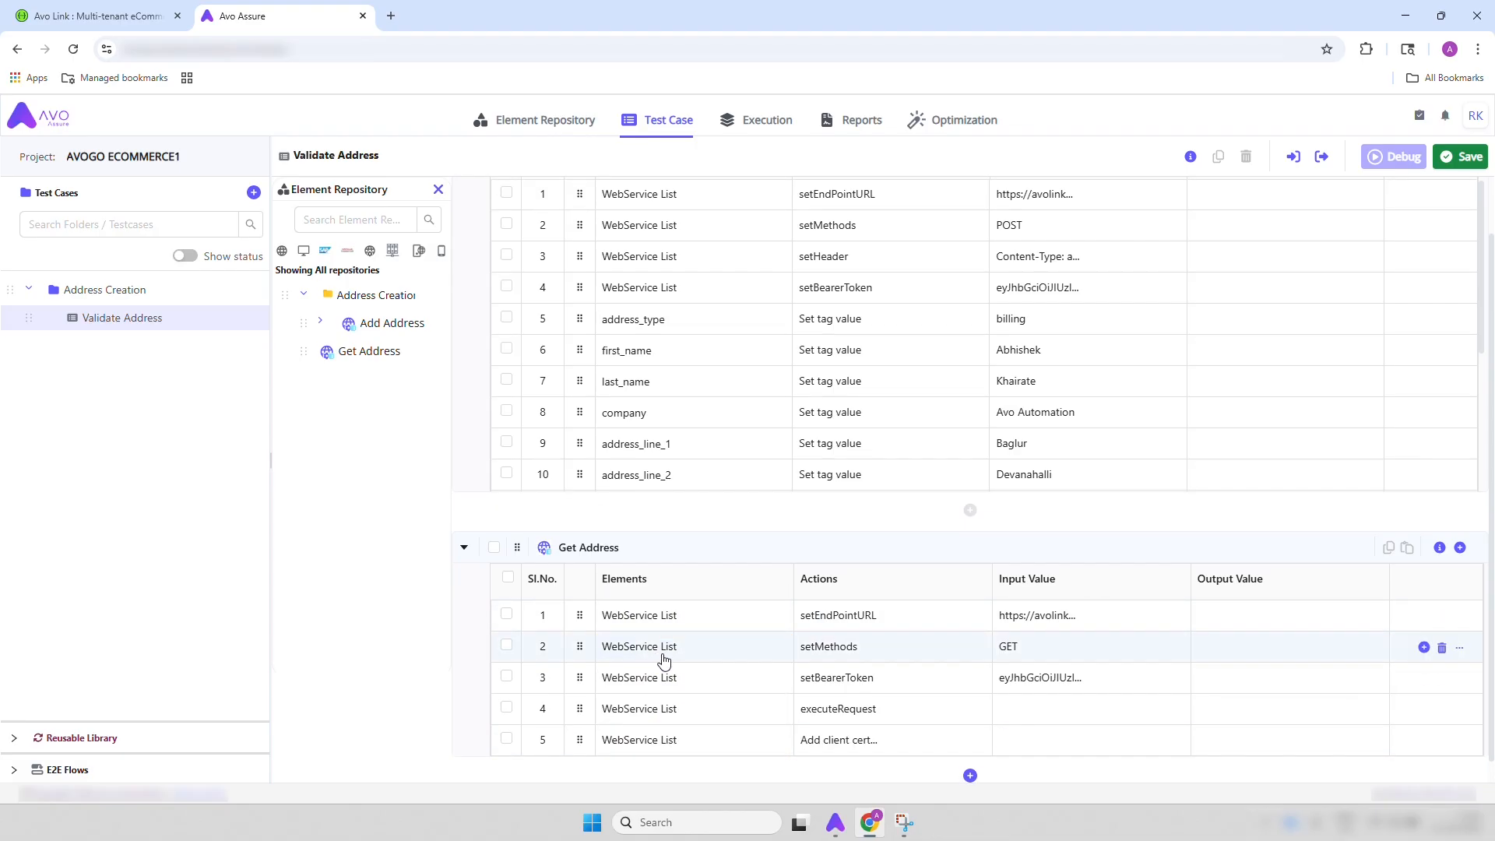
Set the fifth Get Address step's action to Get body and its output value to {Body}
{"action": "left_click", "coordinate": [892, 752]}
{"action": "type", "text": "get"}
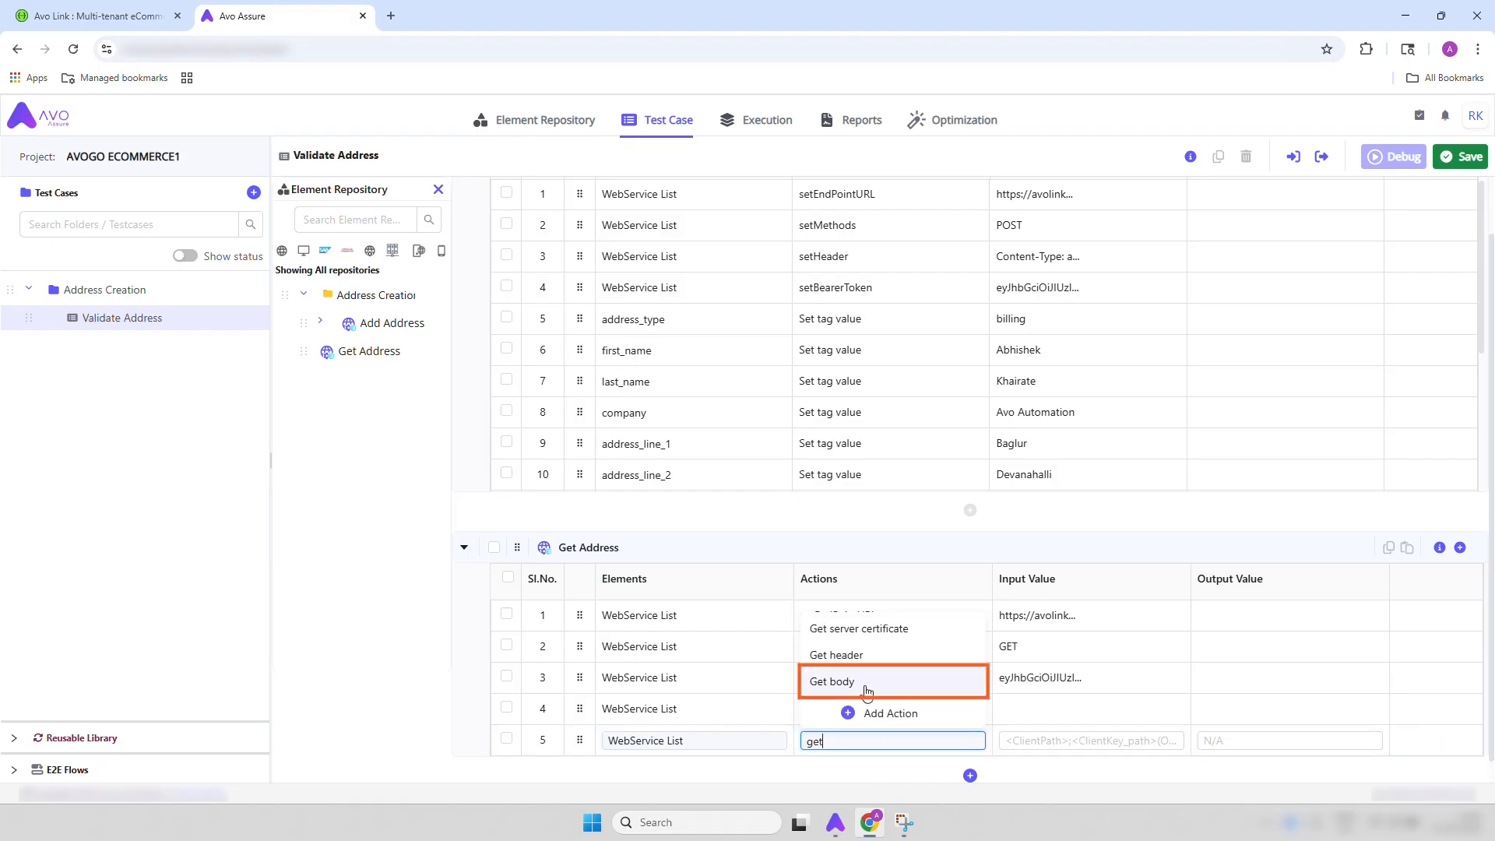
{"action": "left_click", "coordinate": [866, 689]}
{"action": "left_click", "coordinate": [1277, 745]}
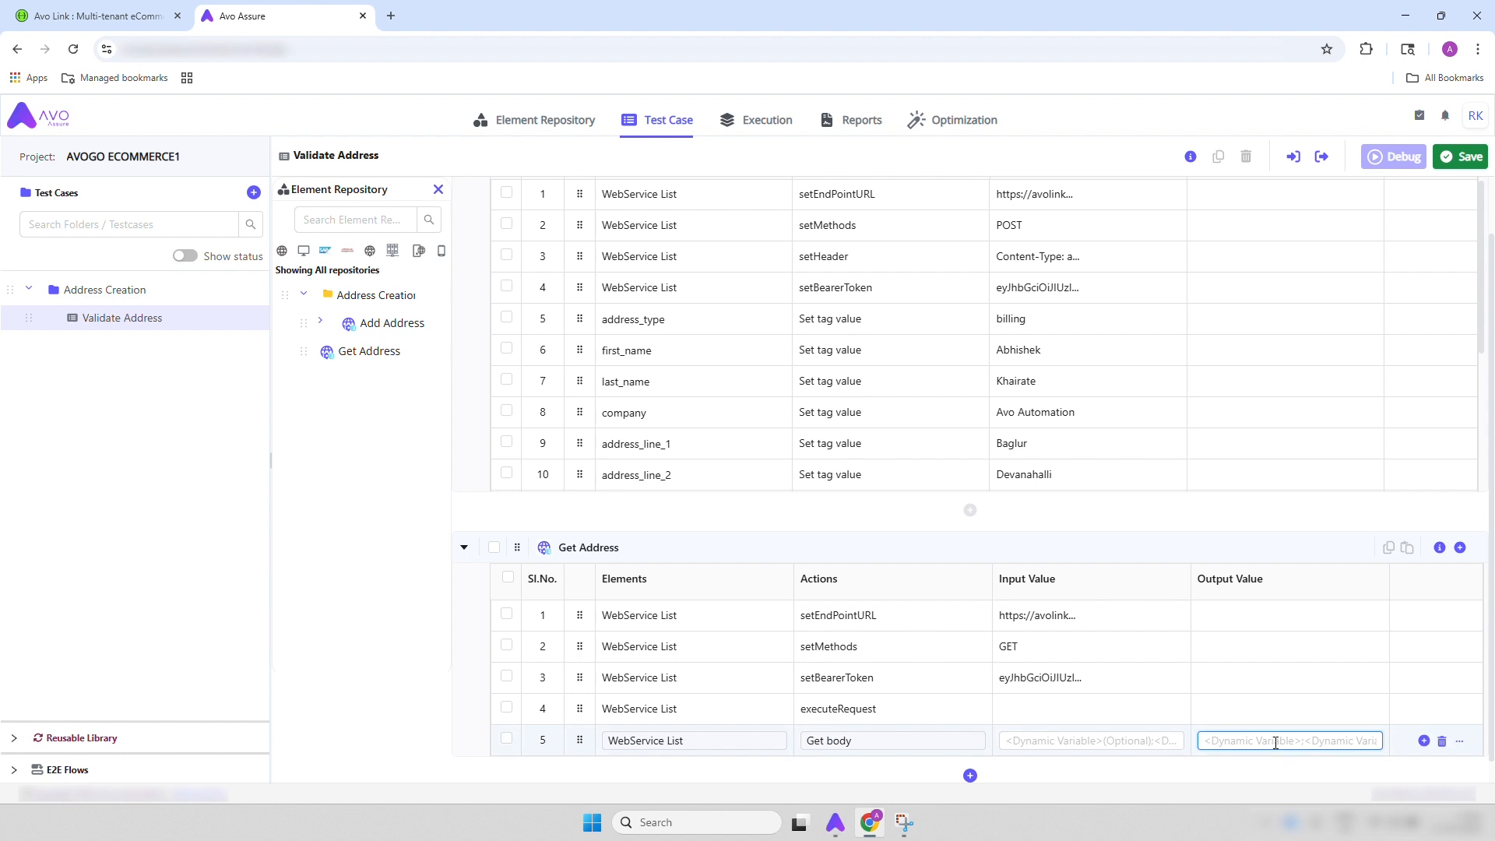
{"action": "type", "text": "{Bo"}
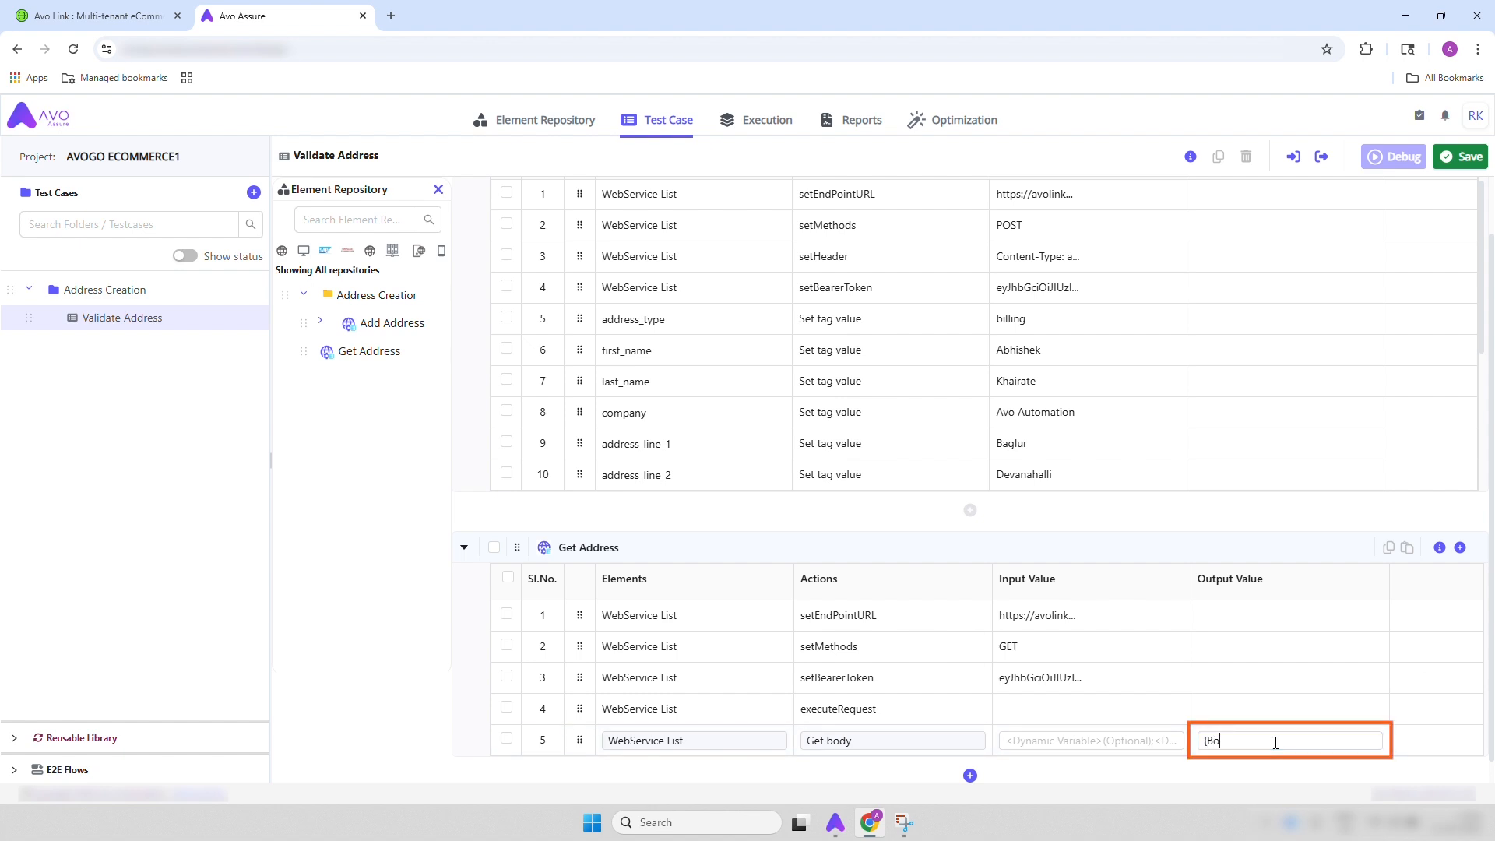
{"action": "type", "text": "dy}"}
{"action": "key", "text": "Return"}
{"action": "scroll", "coordinate": [1277, 750], "scroll_direction": "down", "scroll_amount": 1}
{"action": "left_click", "coordinate": [1424, 715]}
{"action": "left_click", "coordinate": [1398, 660]}
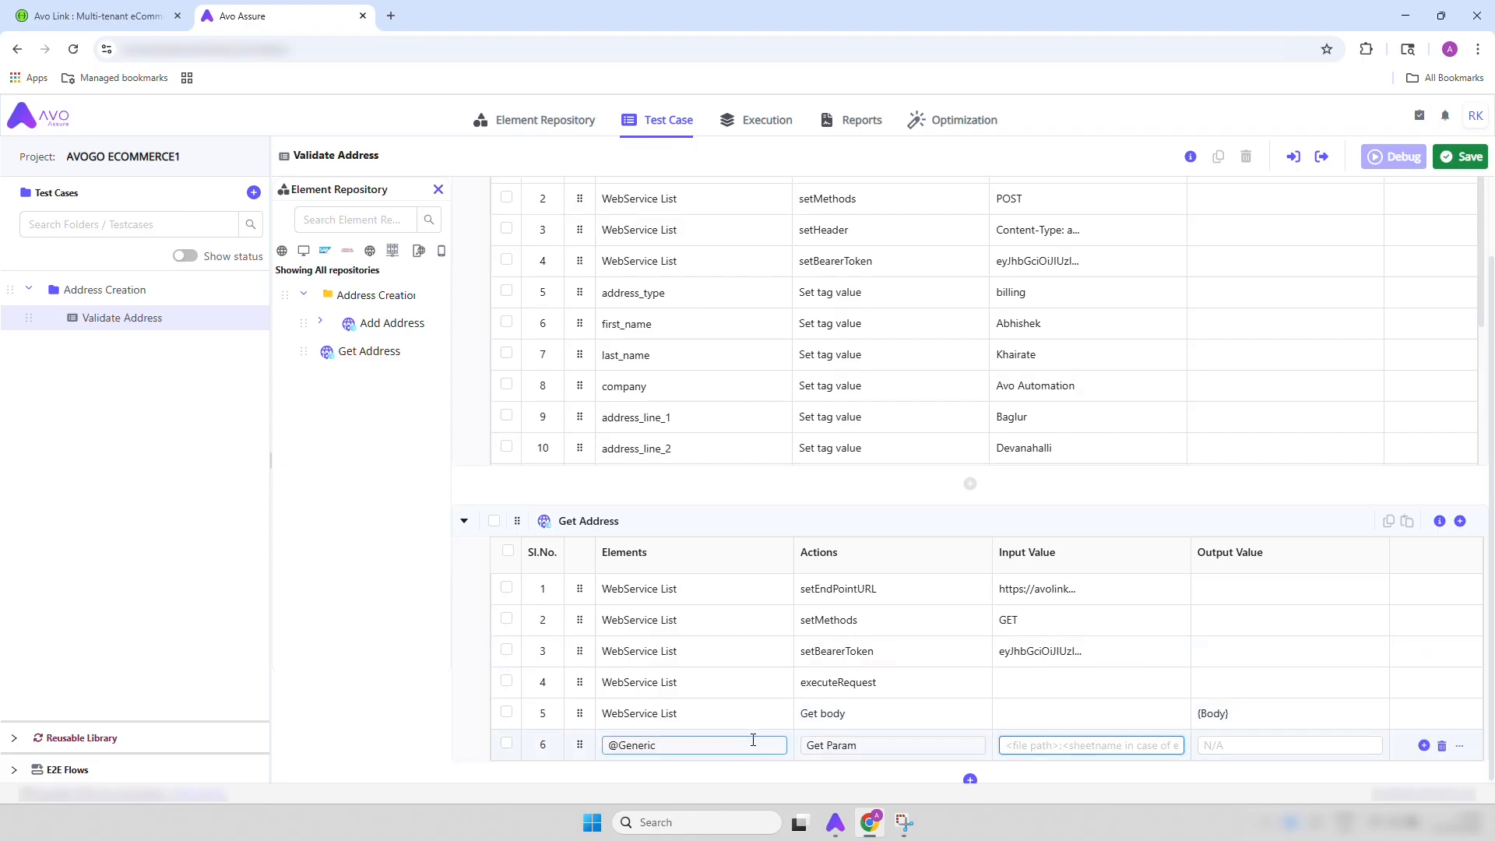
{"action": "left_click", "coordinate": [878, 745]}
{"action": "type", "text": "disp"}
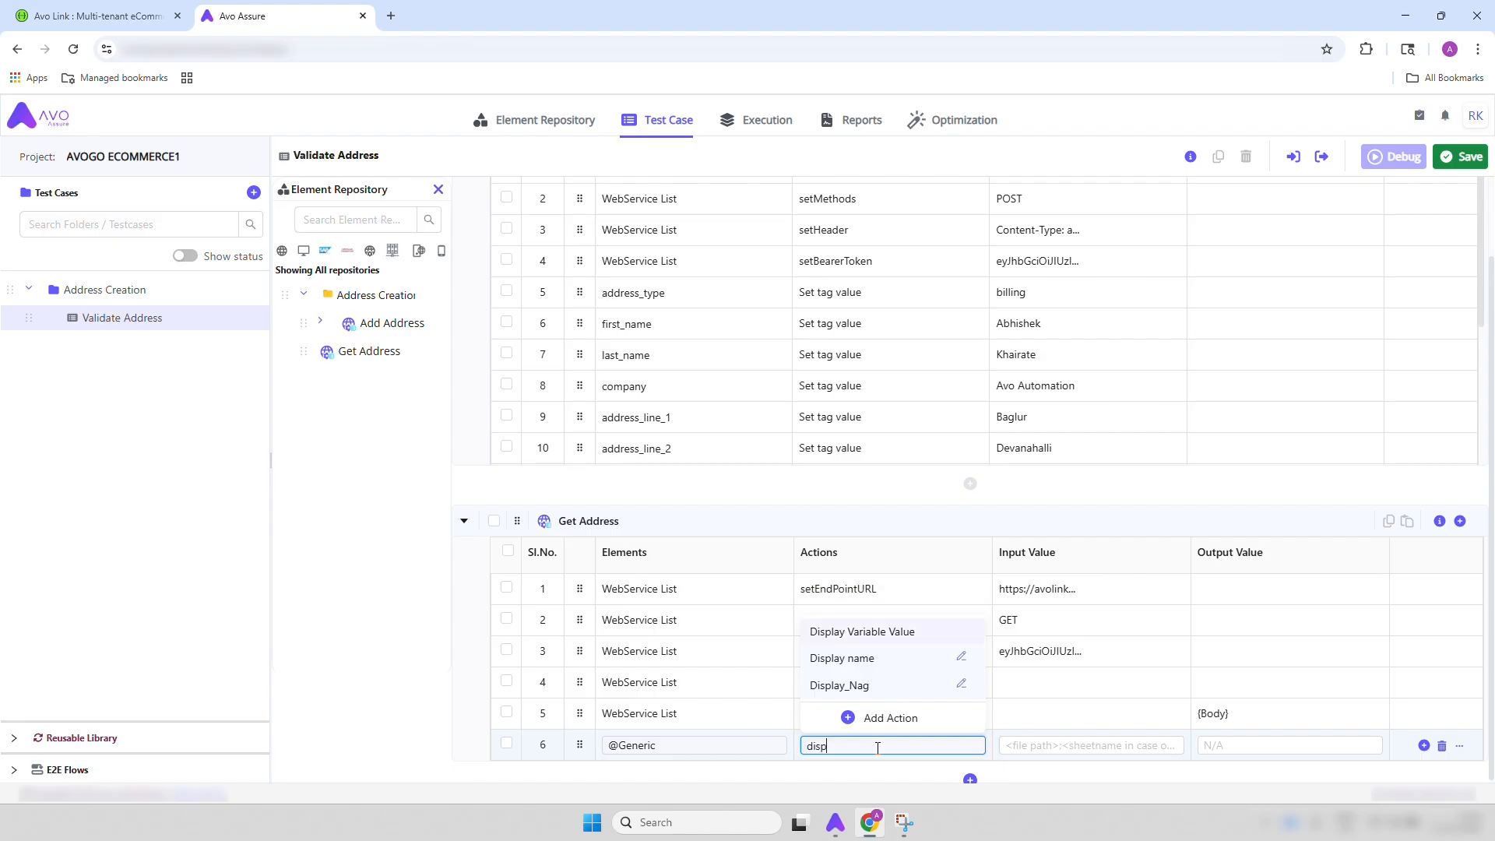
{"action": "left_click", "coordinate": [873, 630]}
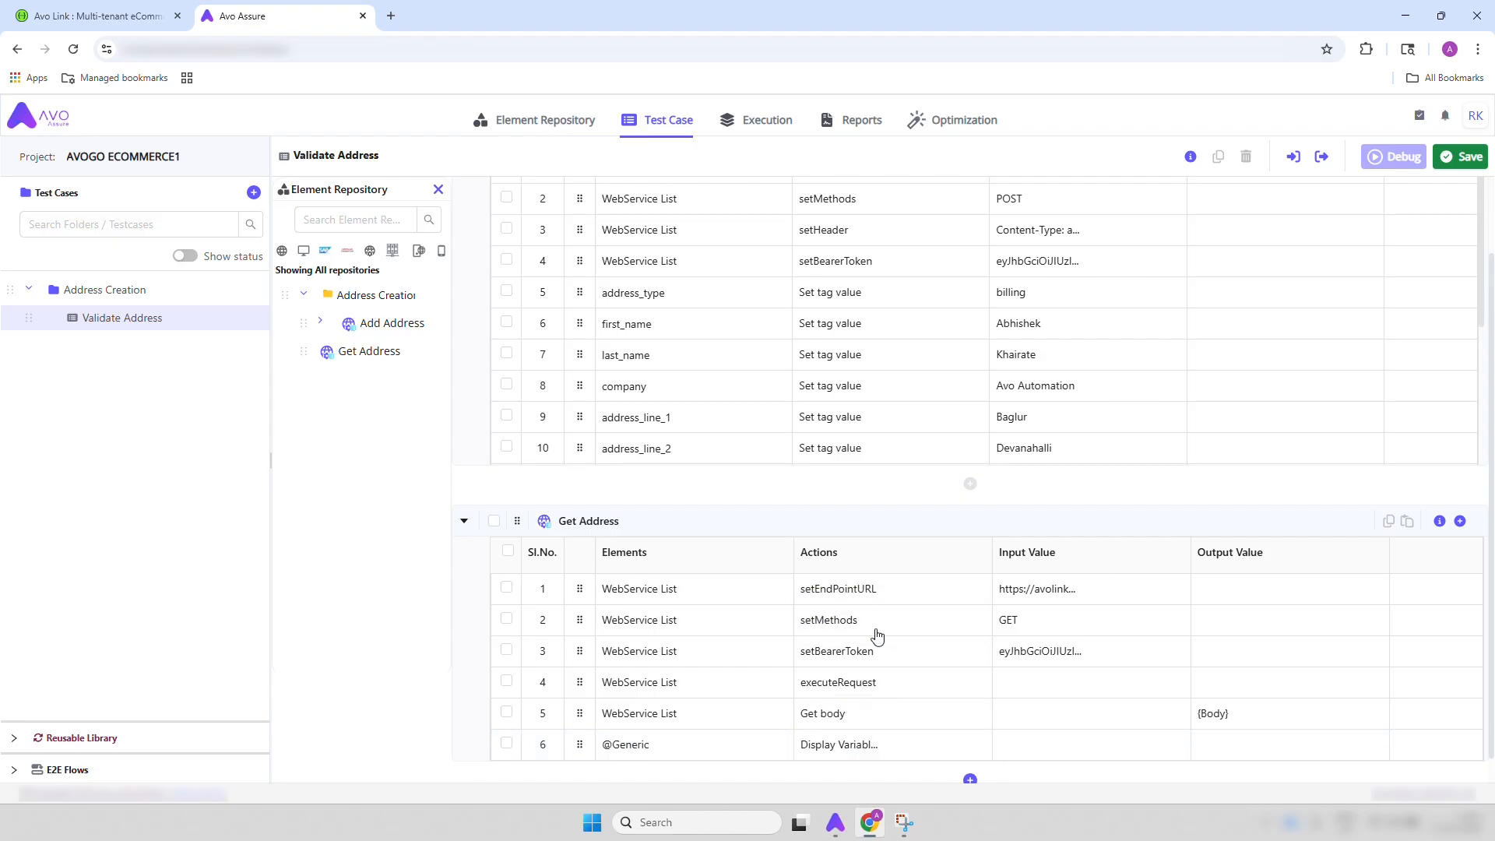
{"action": "left_click", "coordinate": [1049, 748]}
{"action": "type", "text": "{"}
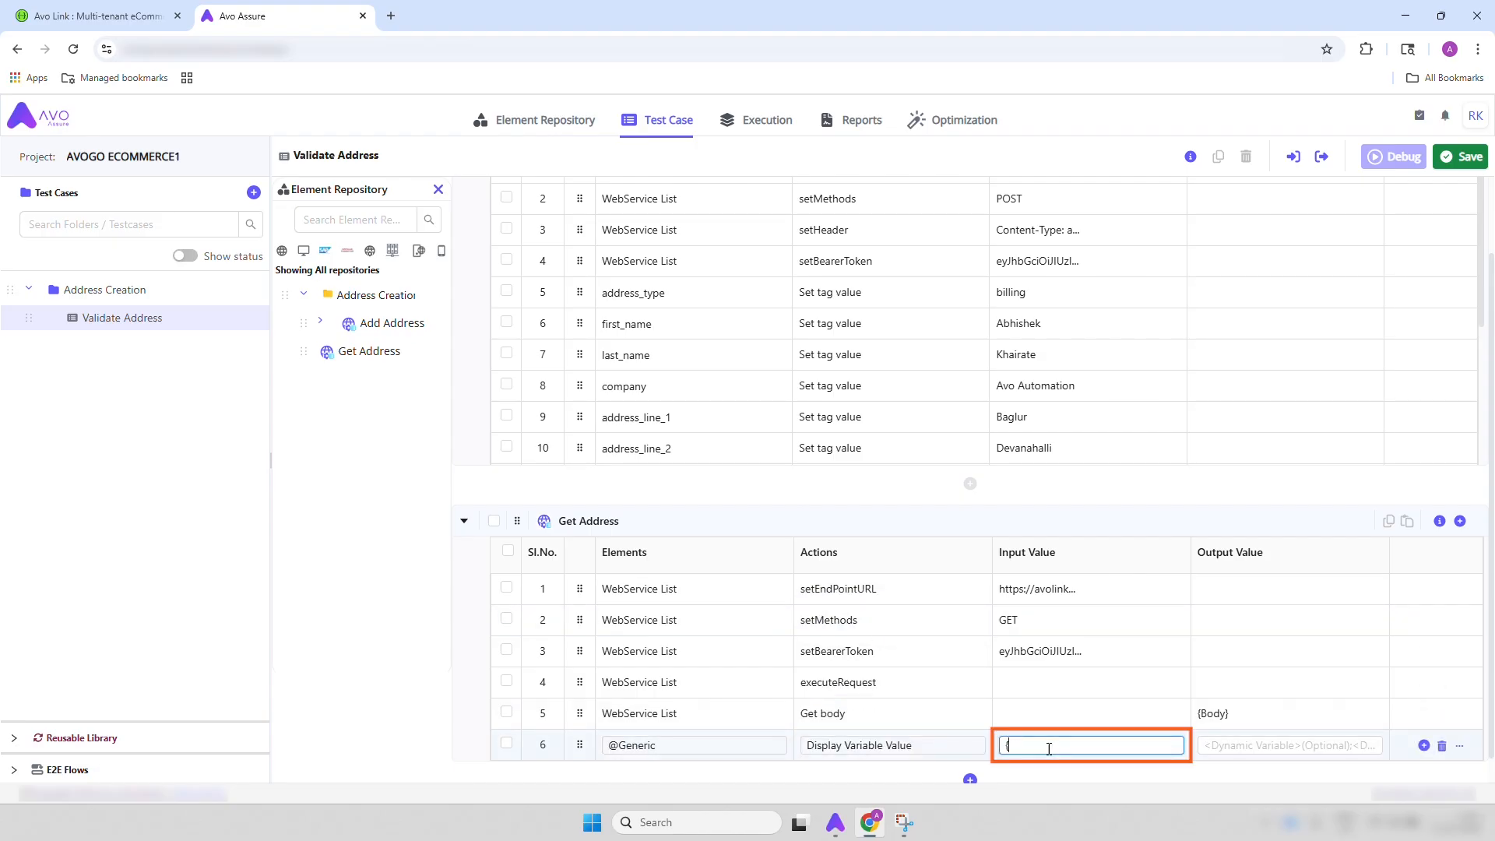
{"action": "type", "text": "Body}"}
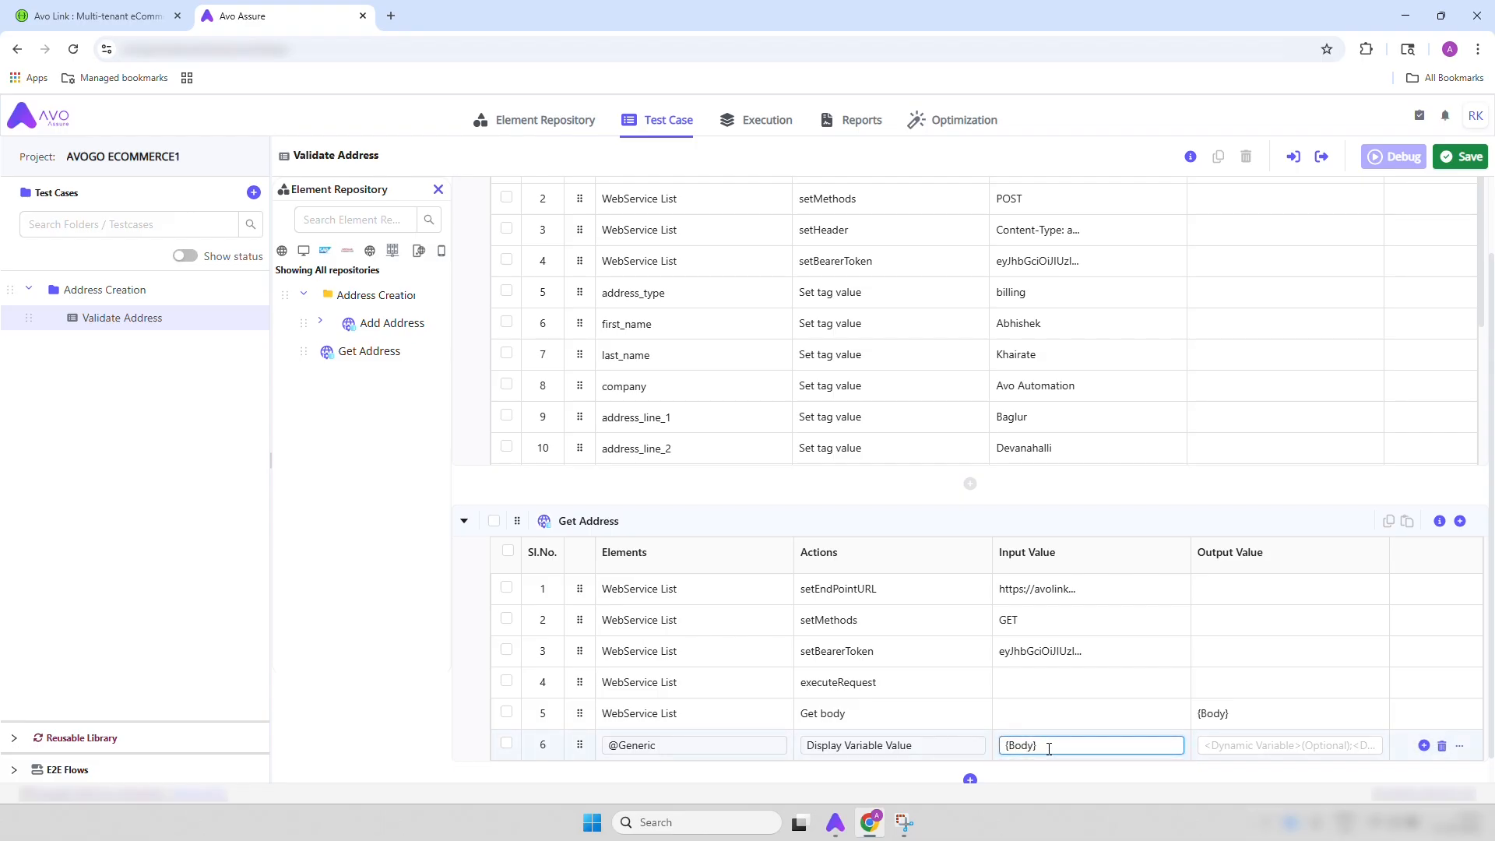
{"action": "key", "text": "Return"}
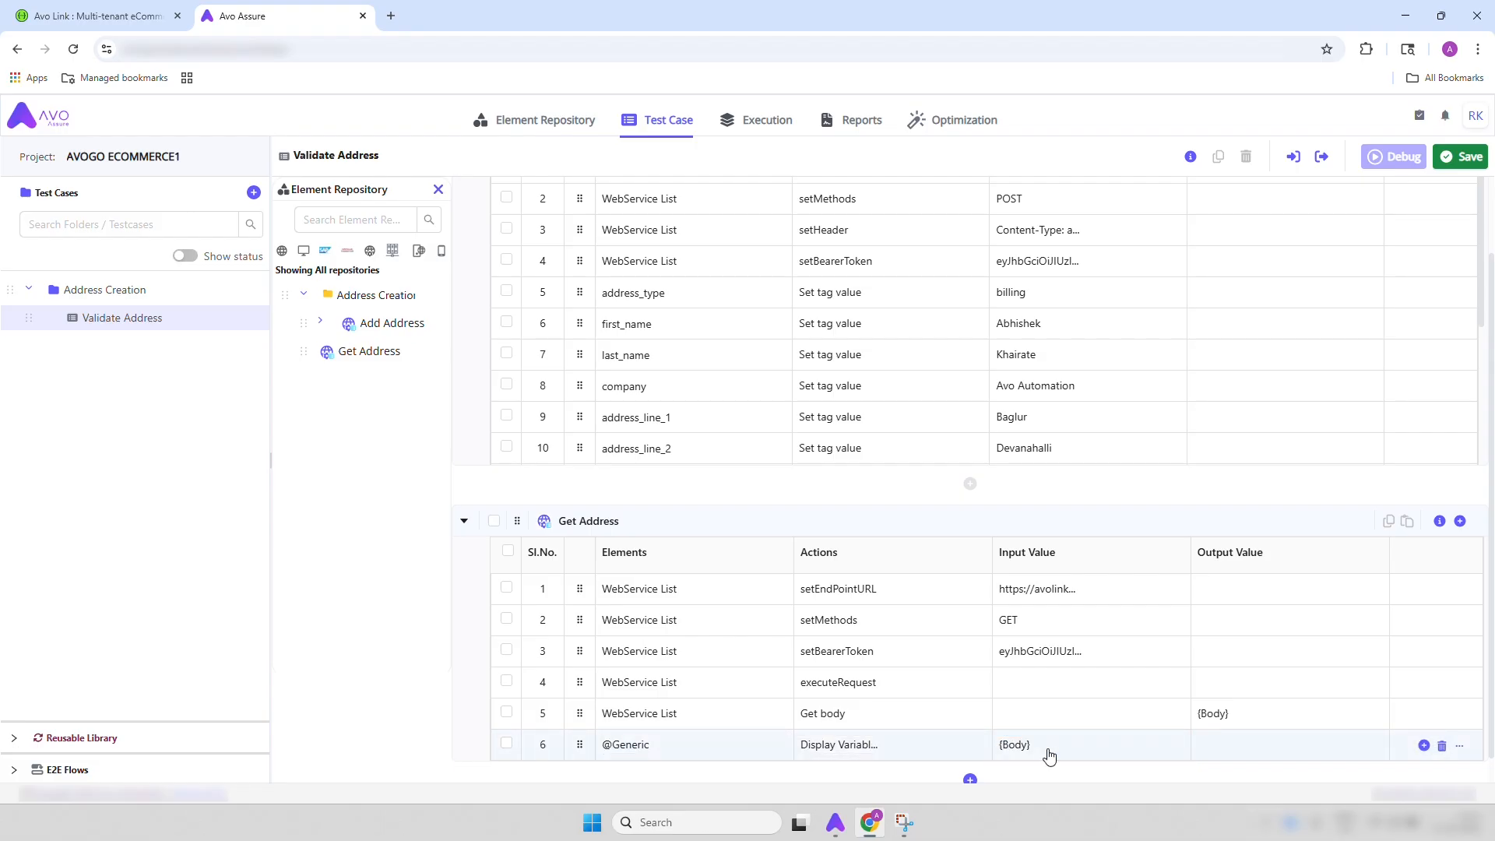
{"action": "left_click", "coordinate": [1458, 157]}
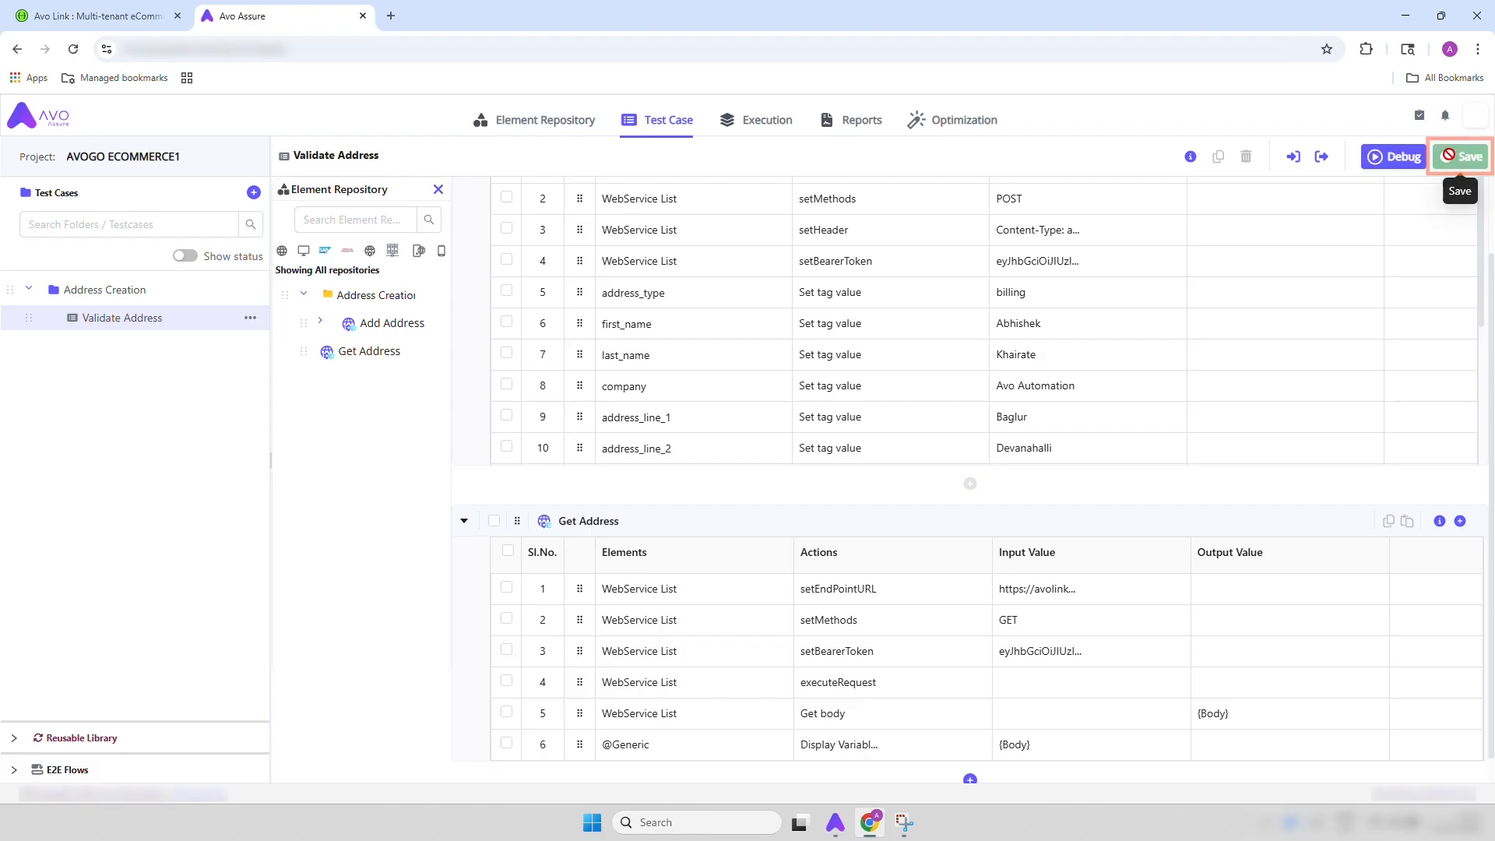
{"action": "left_click", "coordinate": [438, 190]}
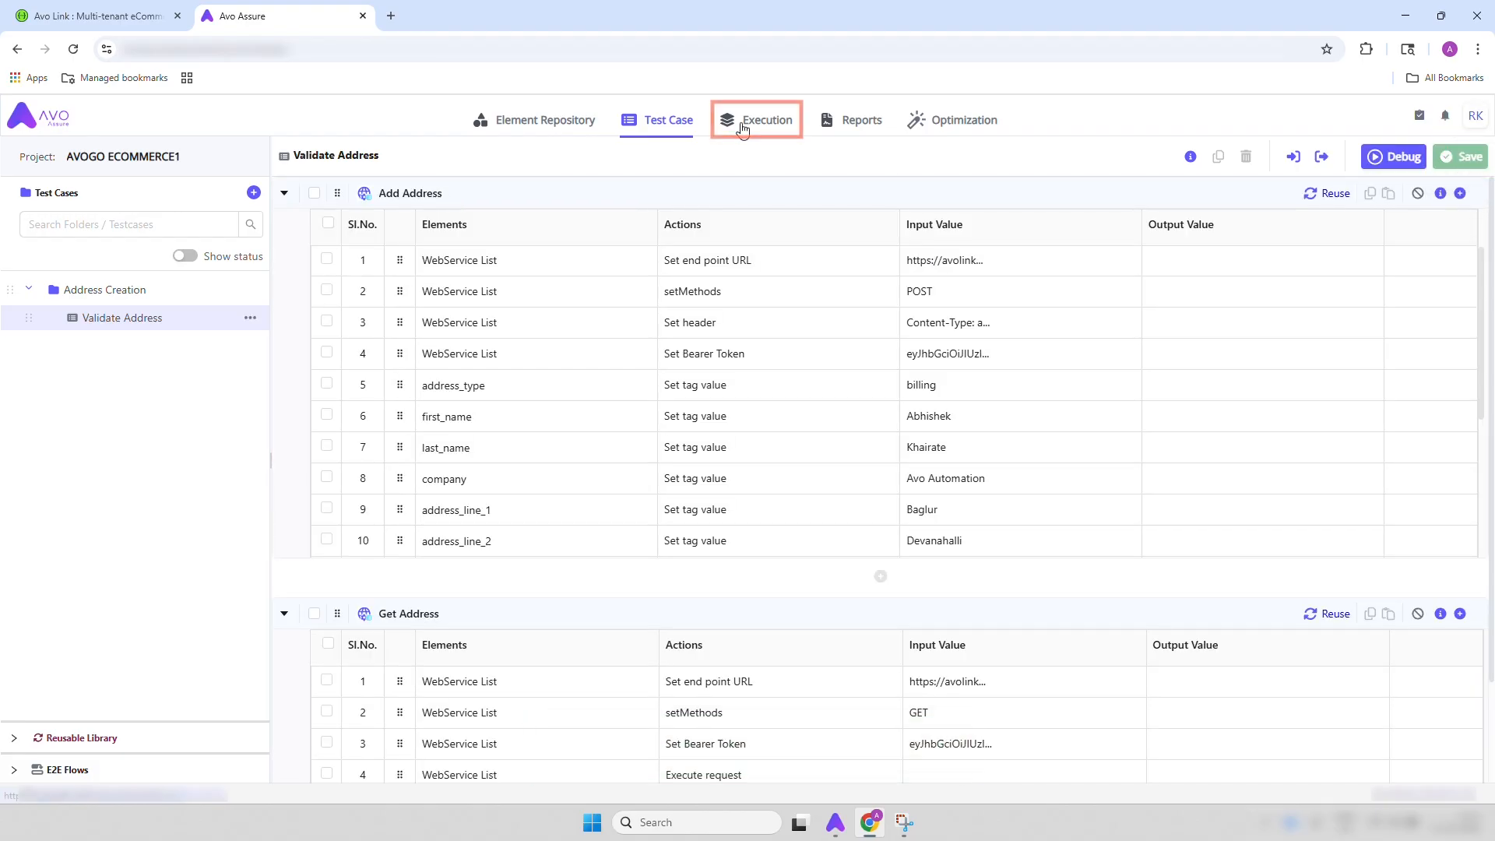
Create an execution list folder named Address Creation in the Execution area
{"action": "left_click", "coordinate": [744, 126]}
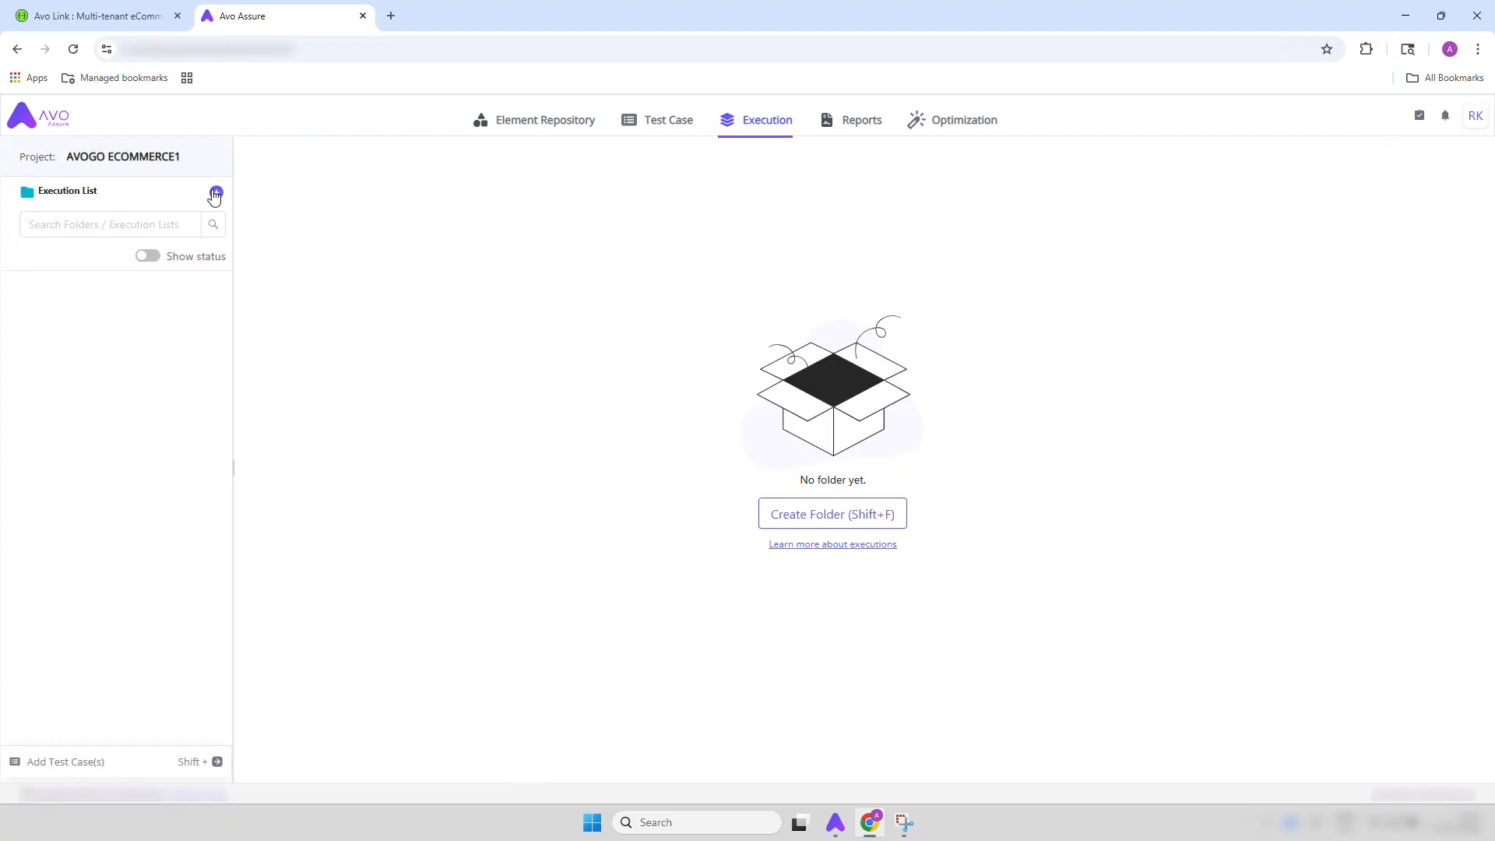
{"action": "left_click", "coordinate": [216, 193]}
{"action": "left_click", "coordinate": [220, 233]}
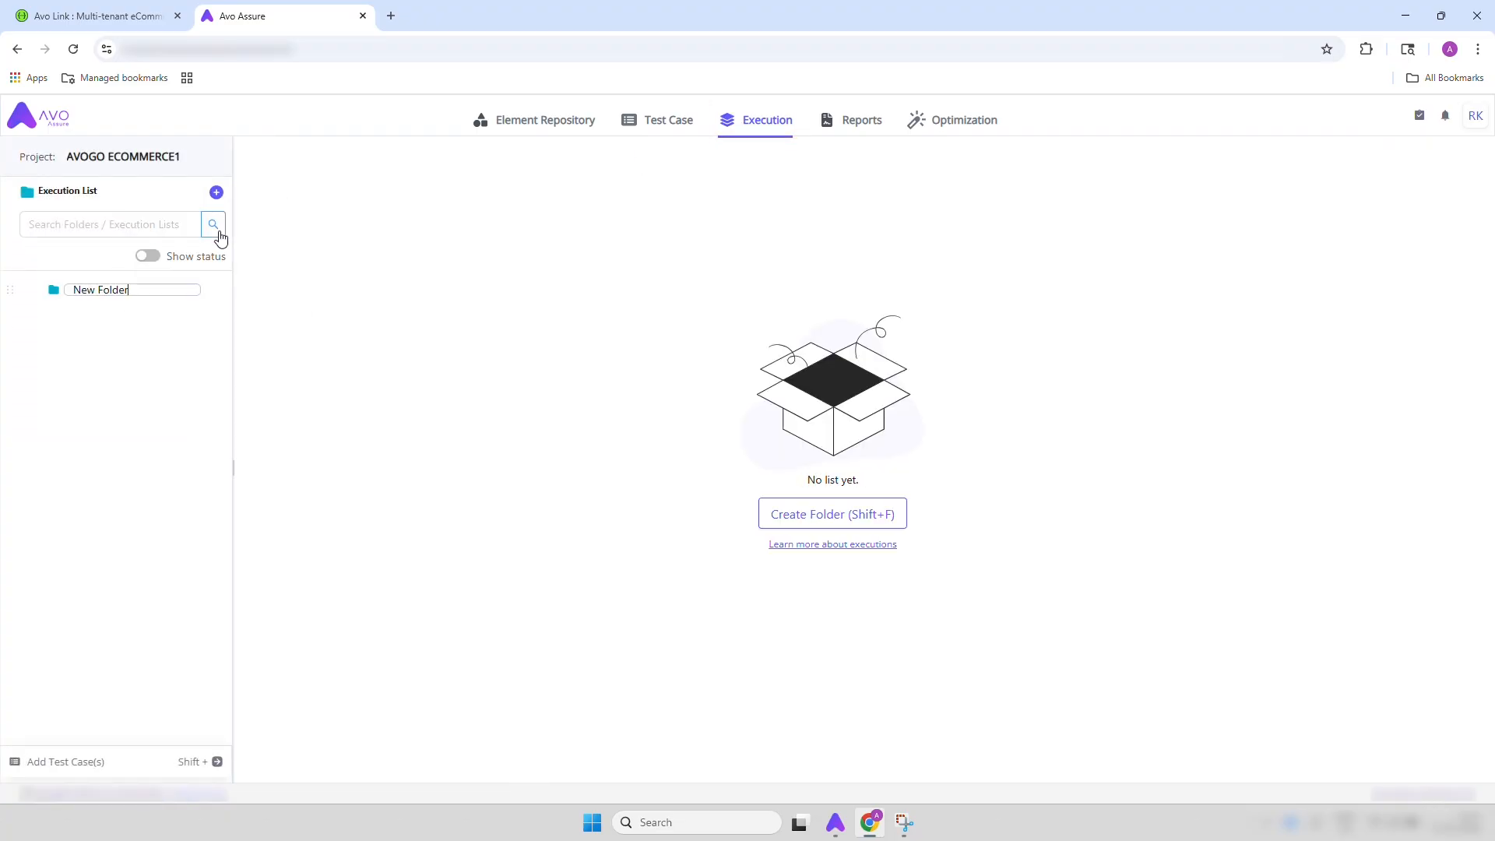
{"action": "key", "text": "ctrl+a"}
{"action": "key", "text": "BackSpace"}
{"action": "type", "text": "Add"}
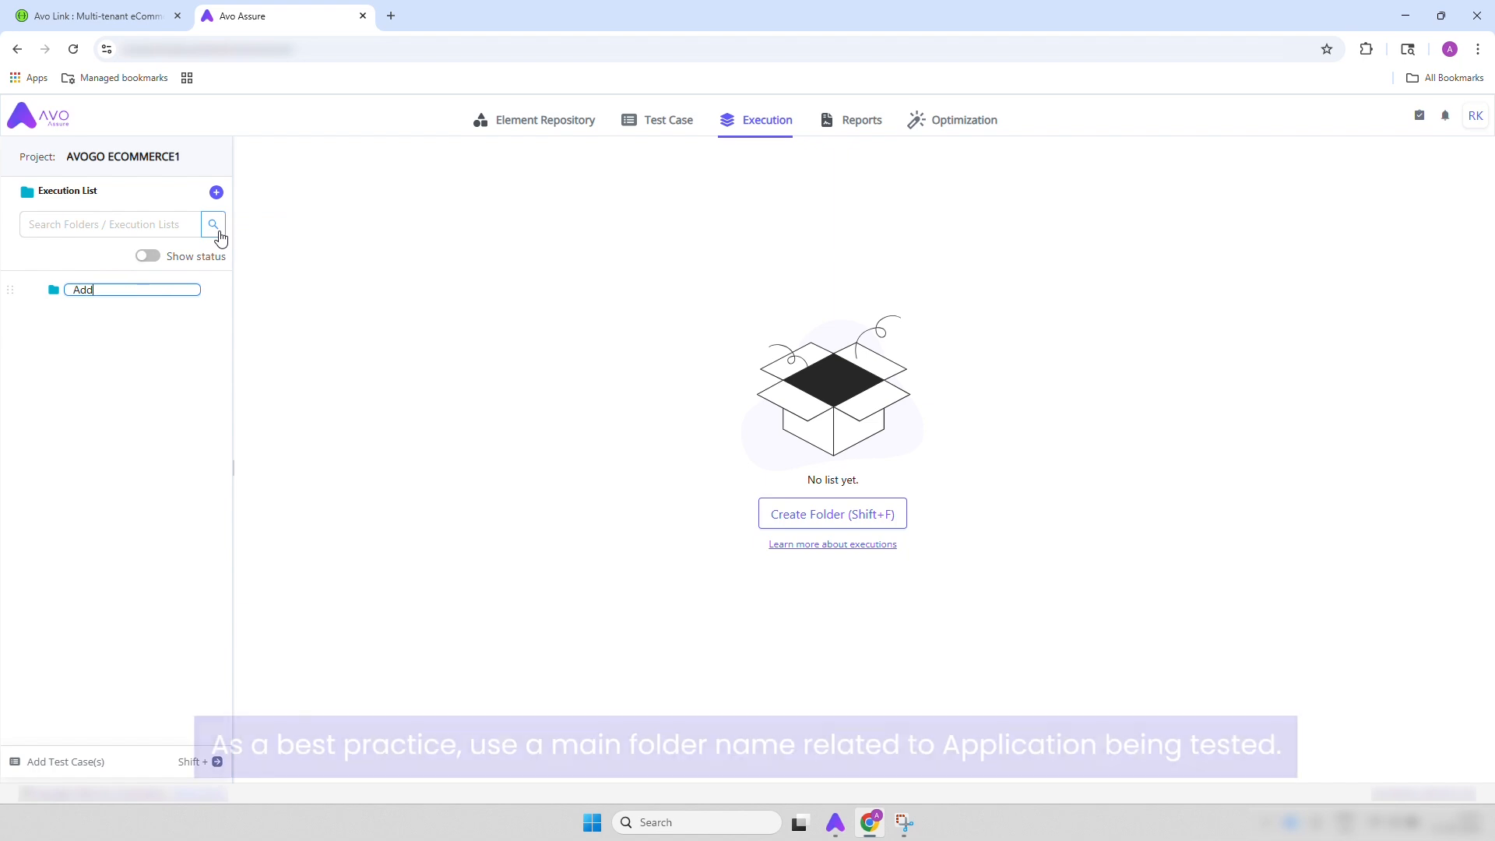
{"action": "type", "text": "ress Creation"}
{"action": "key", "text": "Return"}
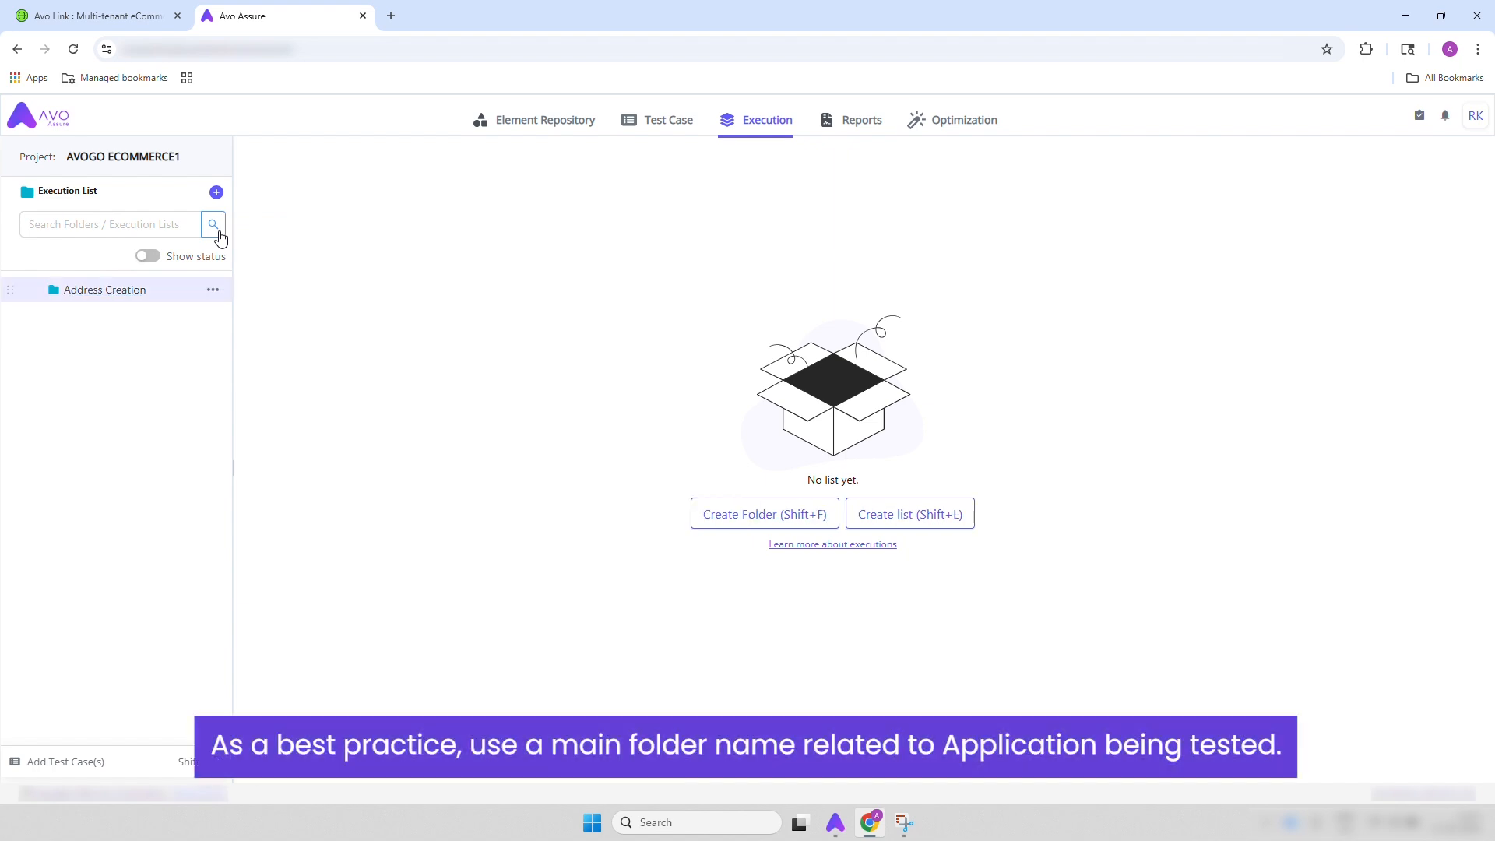
Create an execution list named Address Validation inside the Address Creation folder
{"action": "left_click", "coordinate": [212, 290]}
{"action": "left_click", "coordinate": [241, 343]}
{"action": "type", "text": "A"}
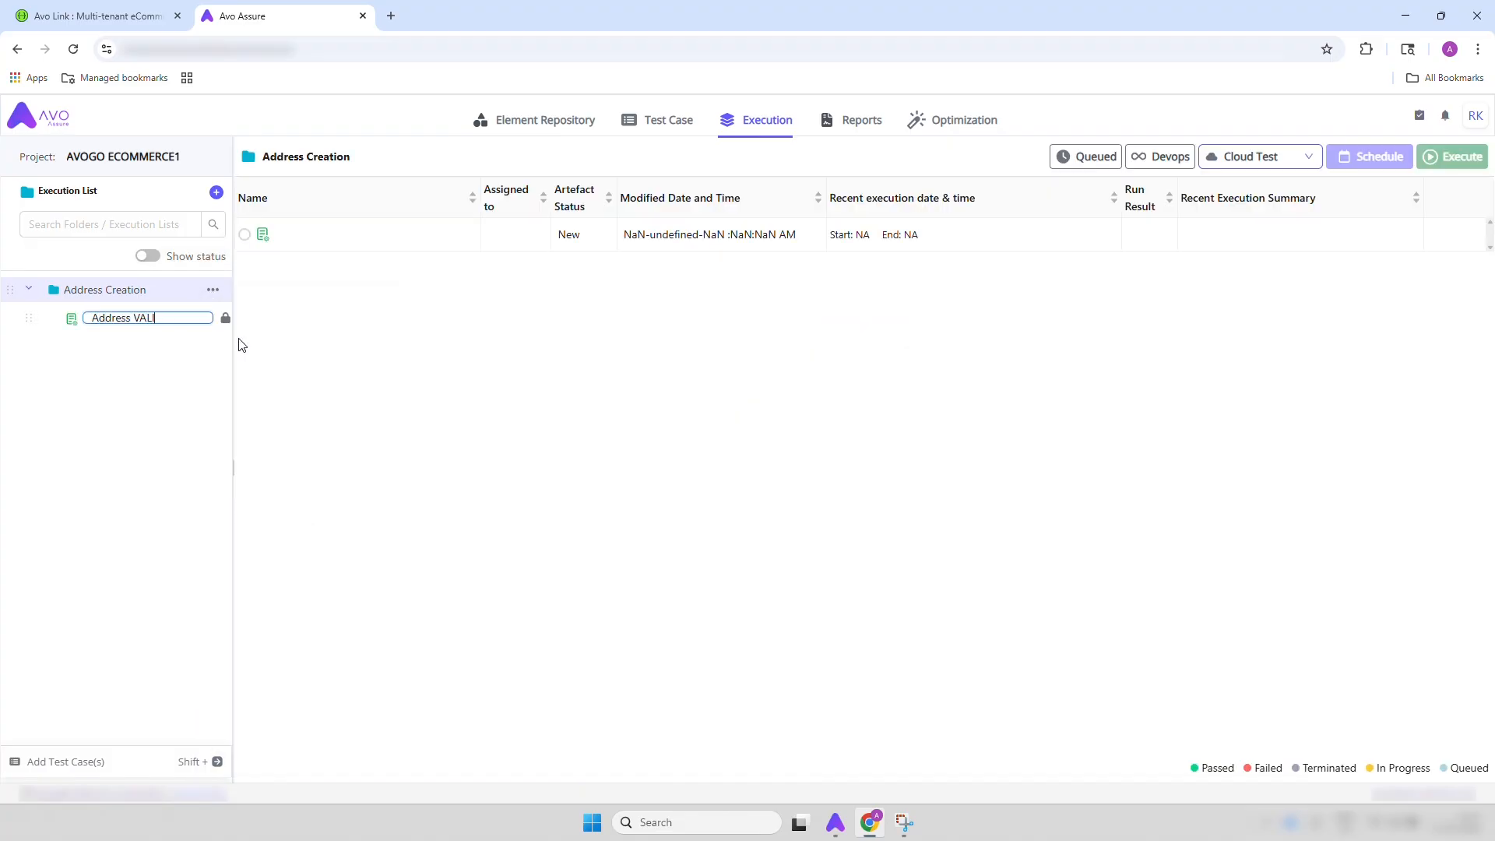
{"action": "type", "text": "ddress Validation"}
{"action": "key", "text": "Return"}
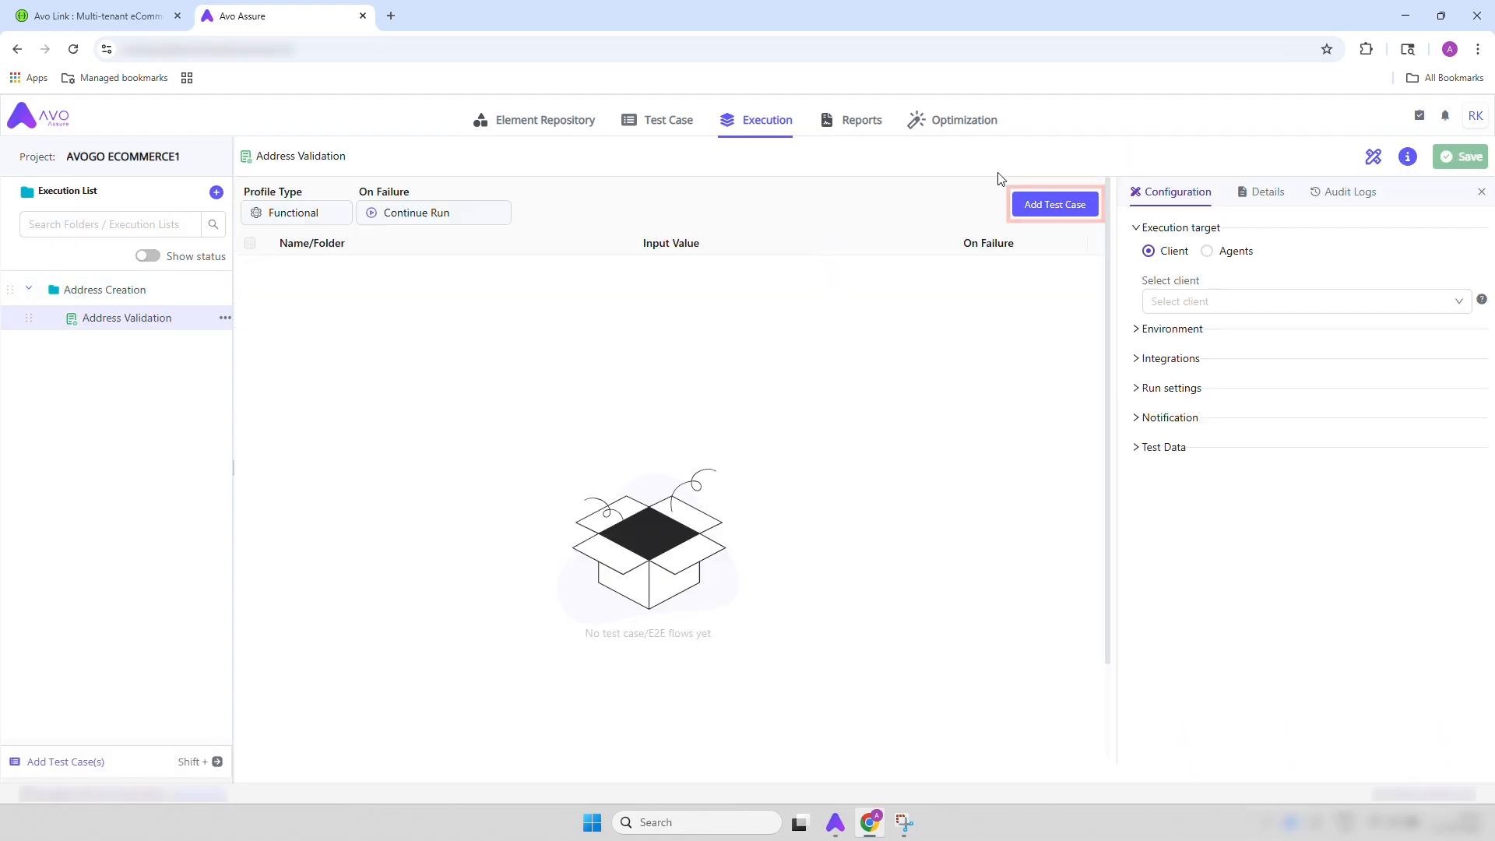
Add the Validate Address test case to the Address Validation execution list
{"action": "left_click", "coordinate": [1032, 204]}
{"action": "left_click", "coordinate": [260, 257]}
{"action": "left_click", "coordinate": [357, 296]}
{"action": "left_click", "coordinate": [464, 157]}
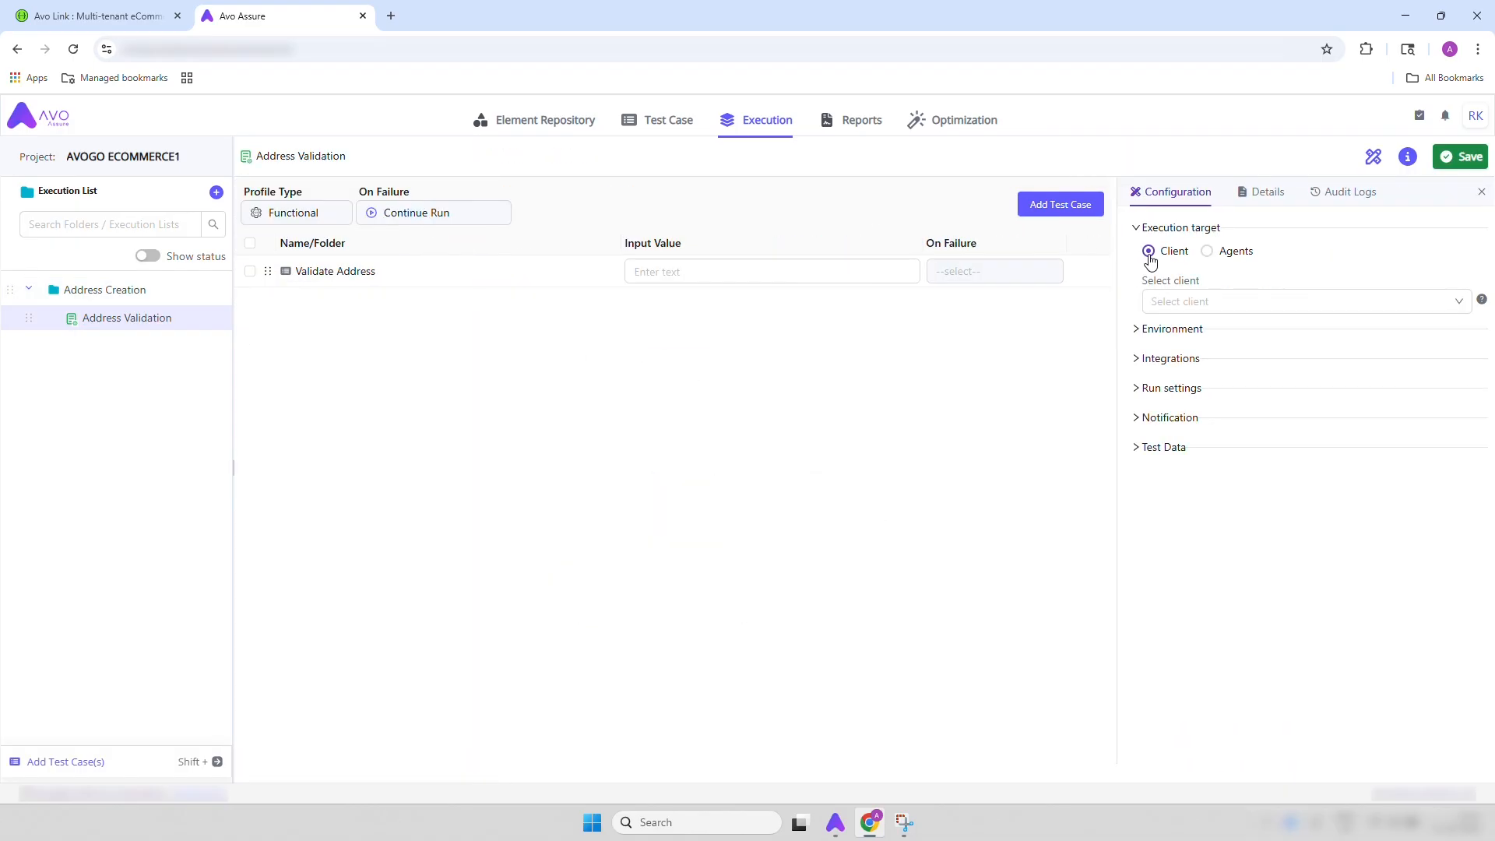
Choose the rk client as the execution target and save the Address Validation execution profile
{"action": "left_click", "coordinate": [1212, 303]}
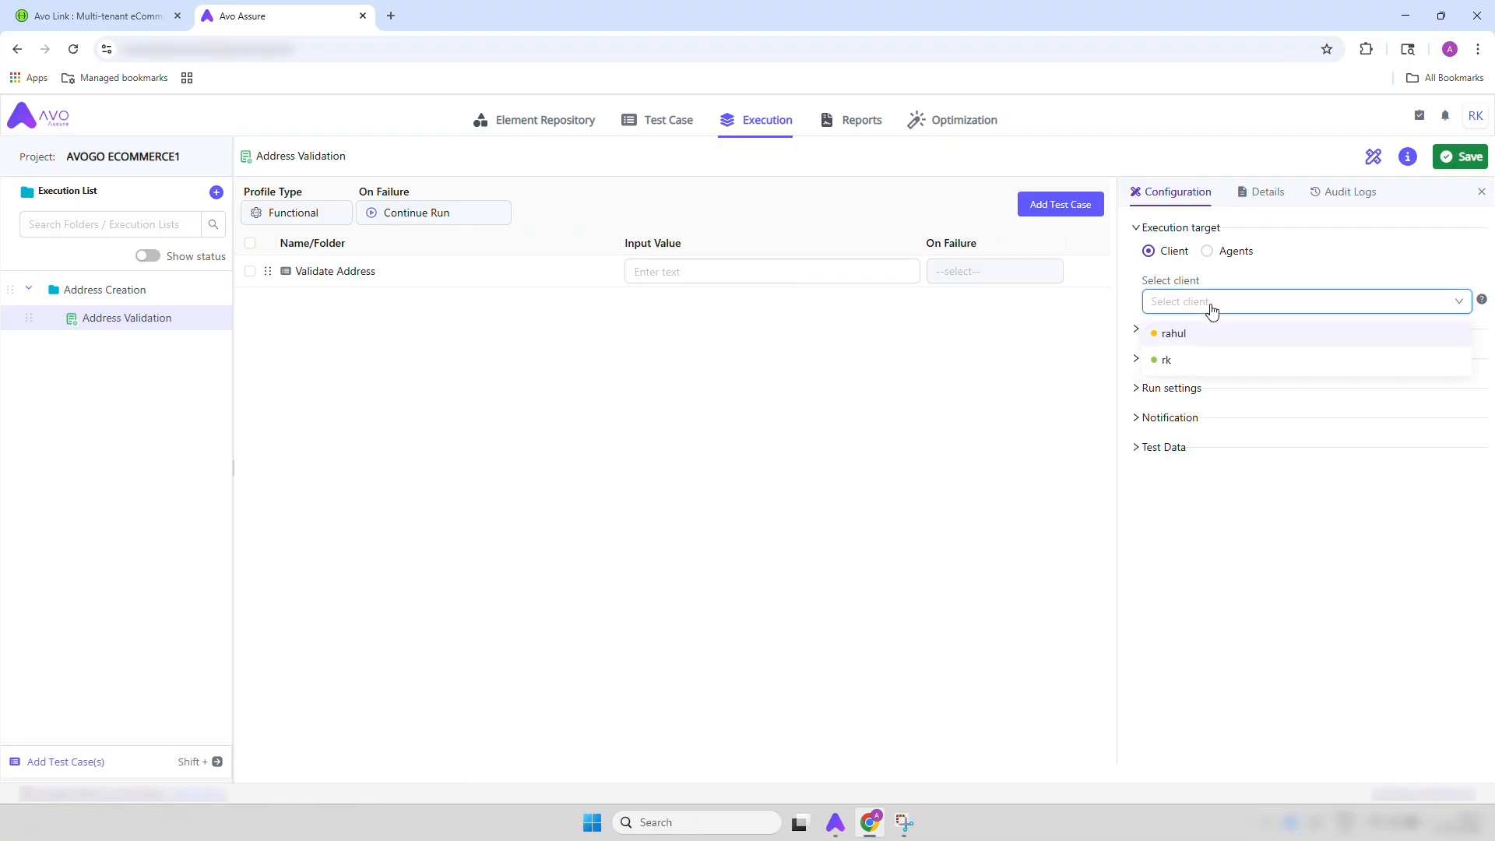
{"action": "left_click", "coordinate": [1192, 366]}
{"action": "left_click", "coordinate": [1140, 334]}
{"action": "left_click", "coordinate": [1140, 333]}
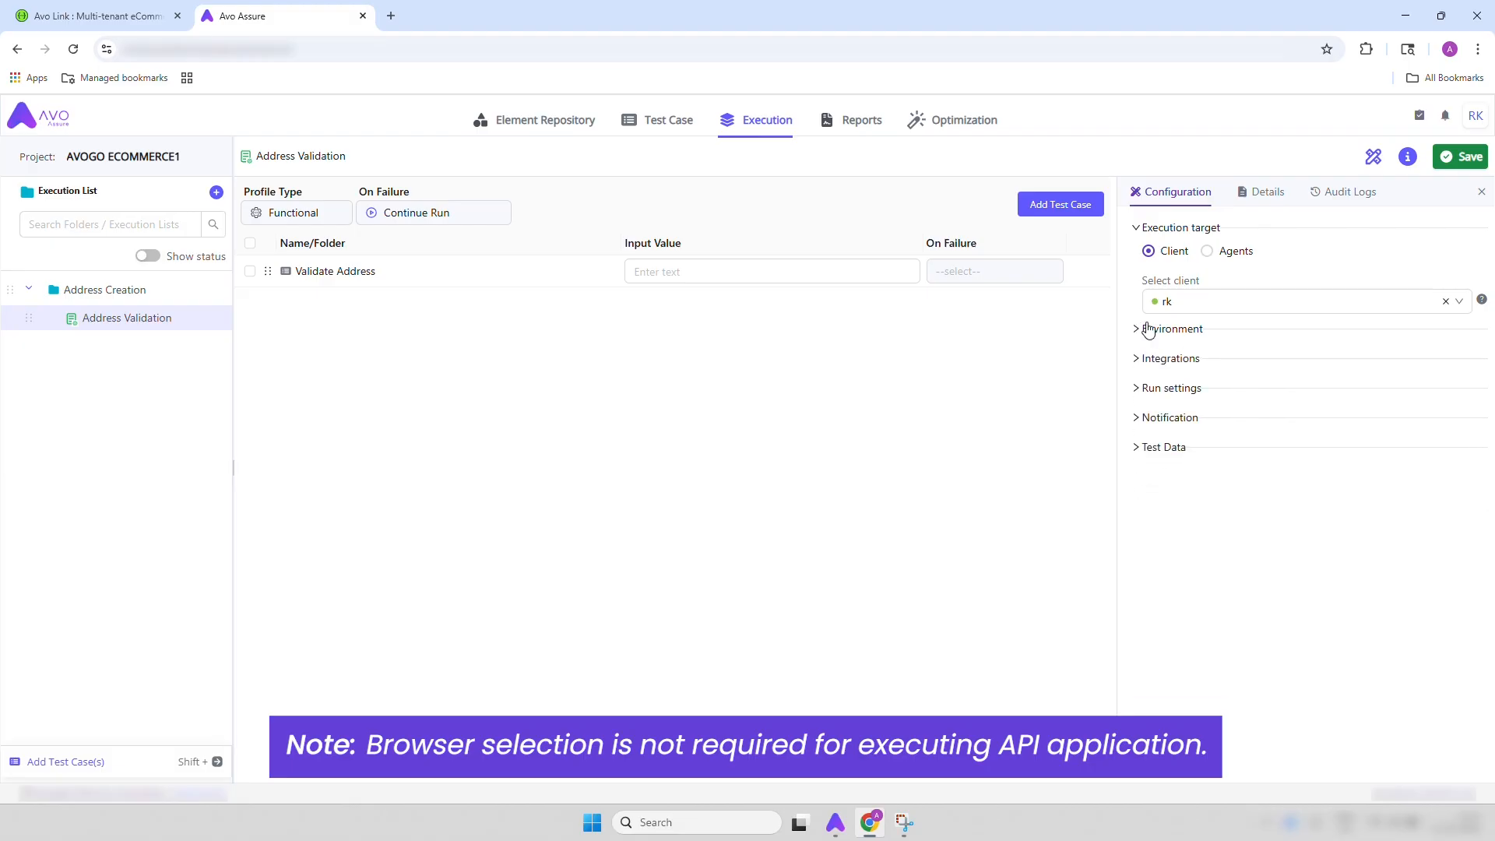
{"action": "left_click", "coordinate": [1447, 158]}
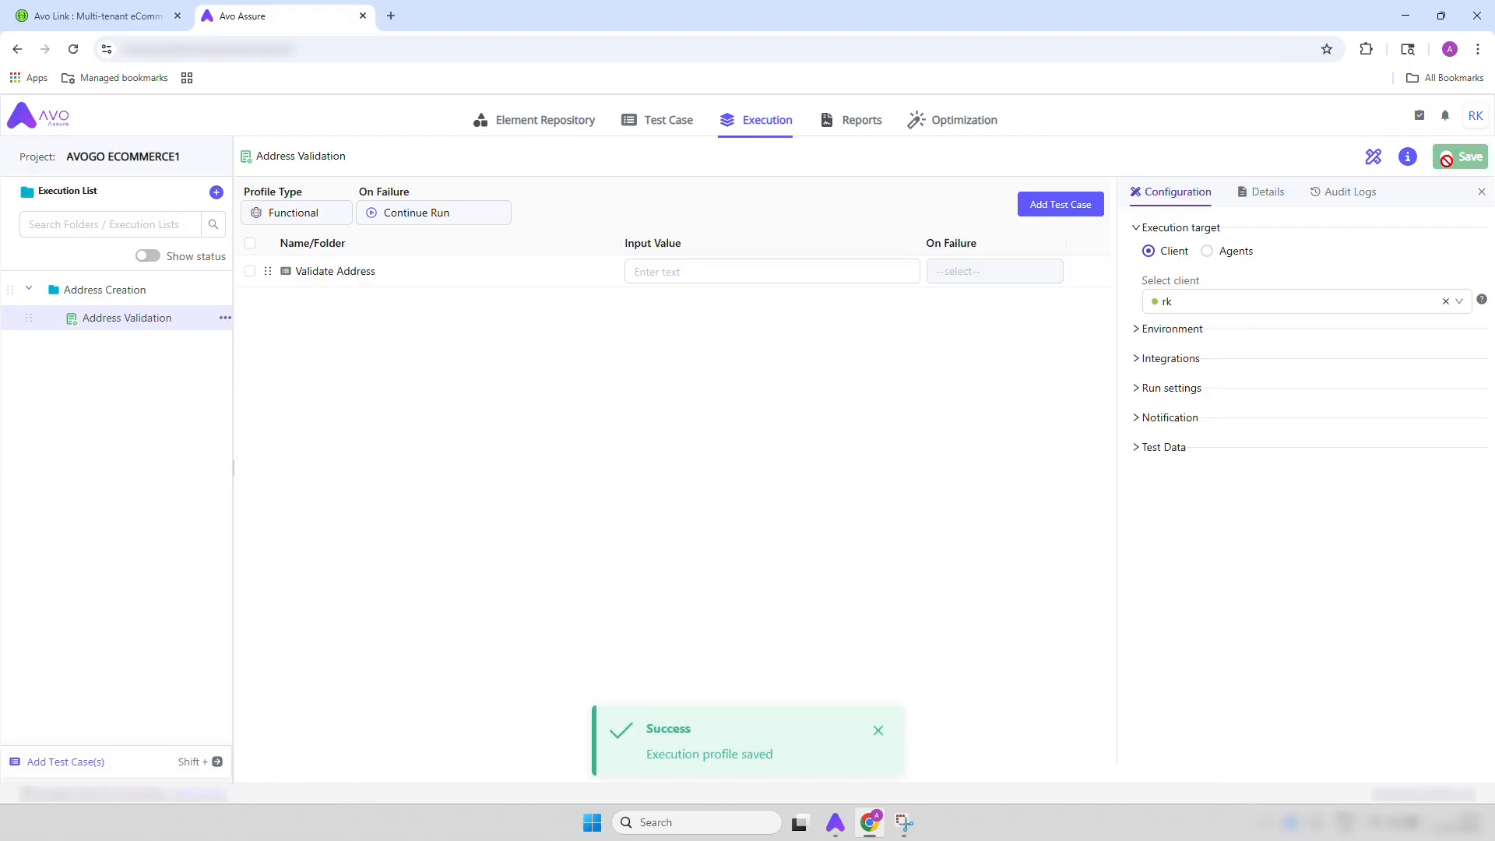
{"action": "left_click", "coordinate": [1481, 195]}
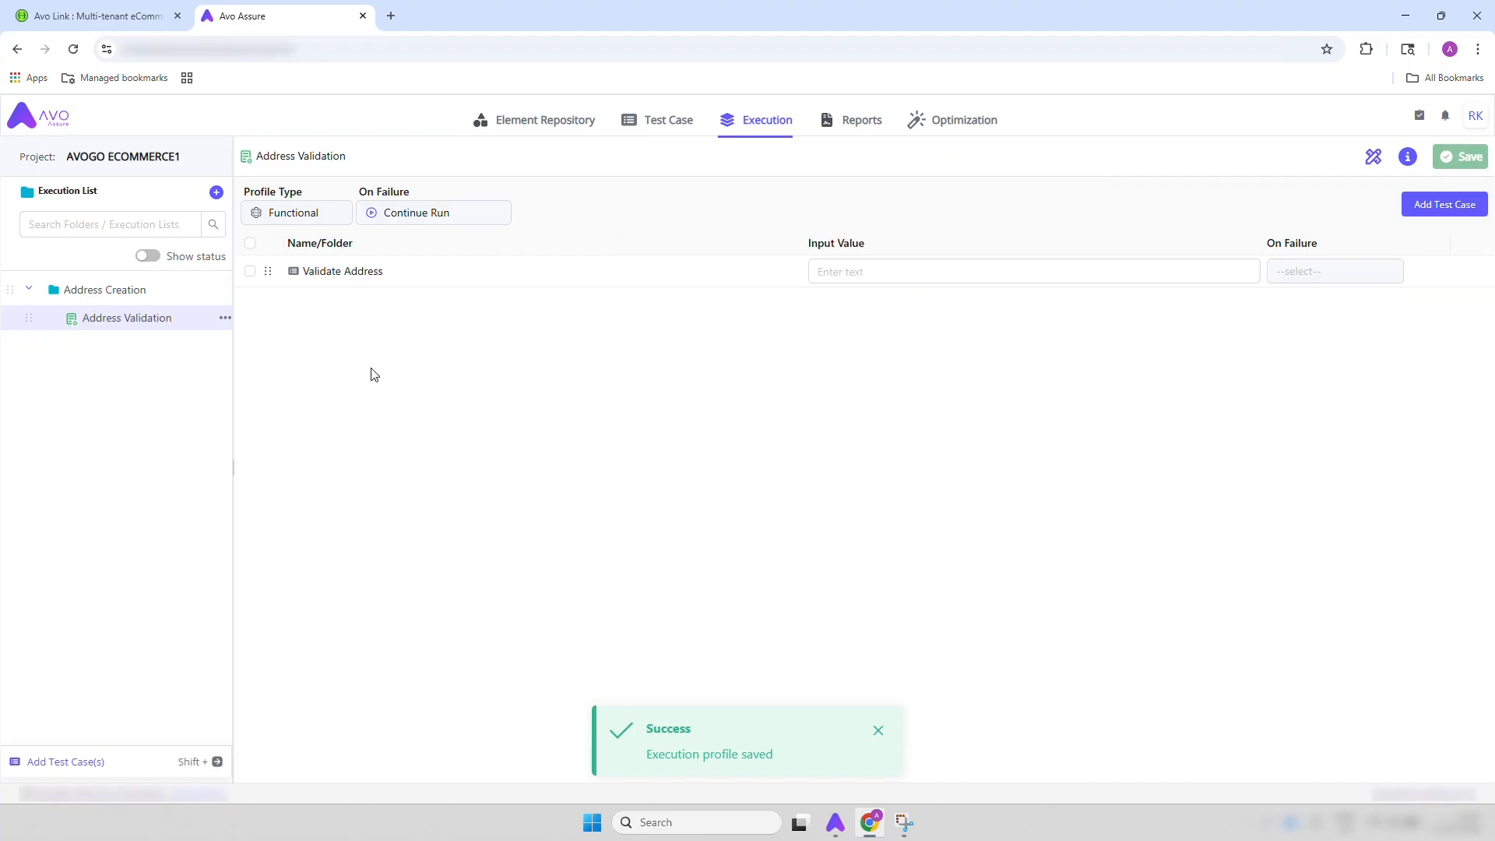
Execute the Address Validation list from the Address Creation folder with the default run settings
{"action": "left_click", "coordinate": [133, 291]}
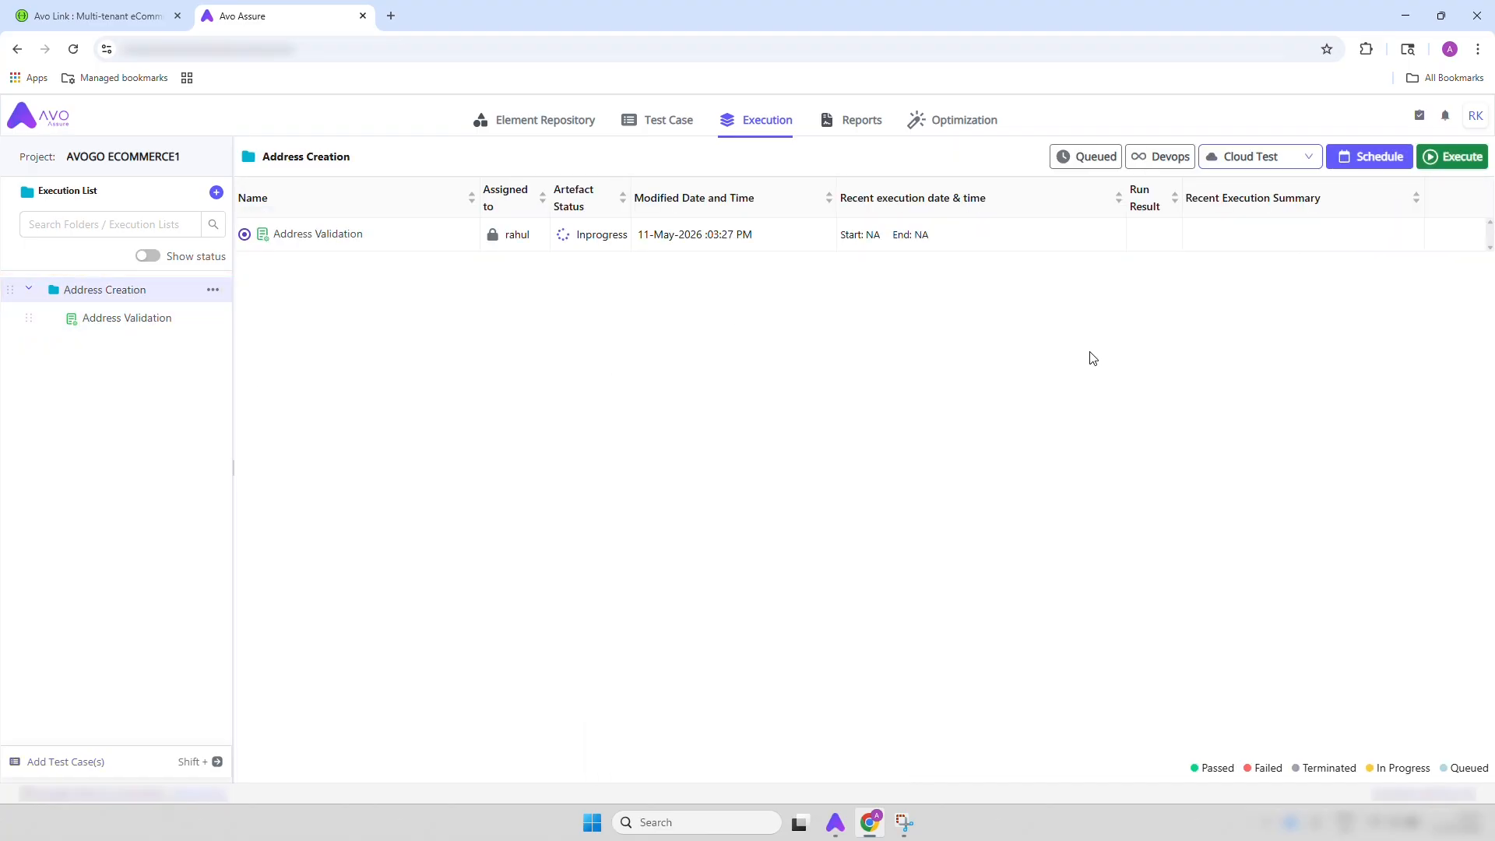
{"action": "left_click", "coordinate": [1440, 154]}
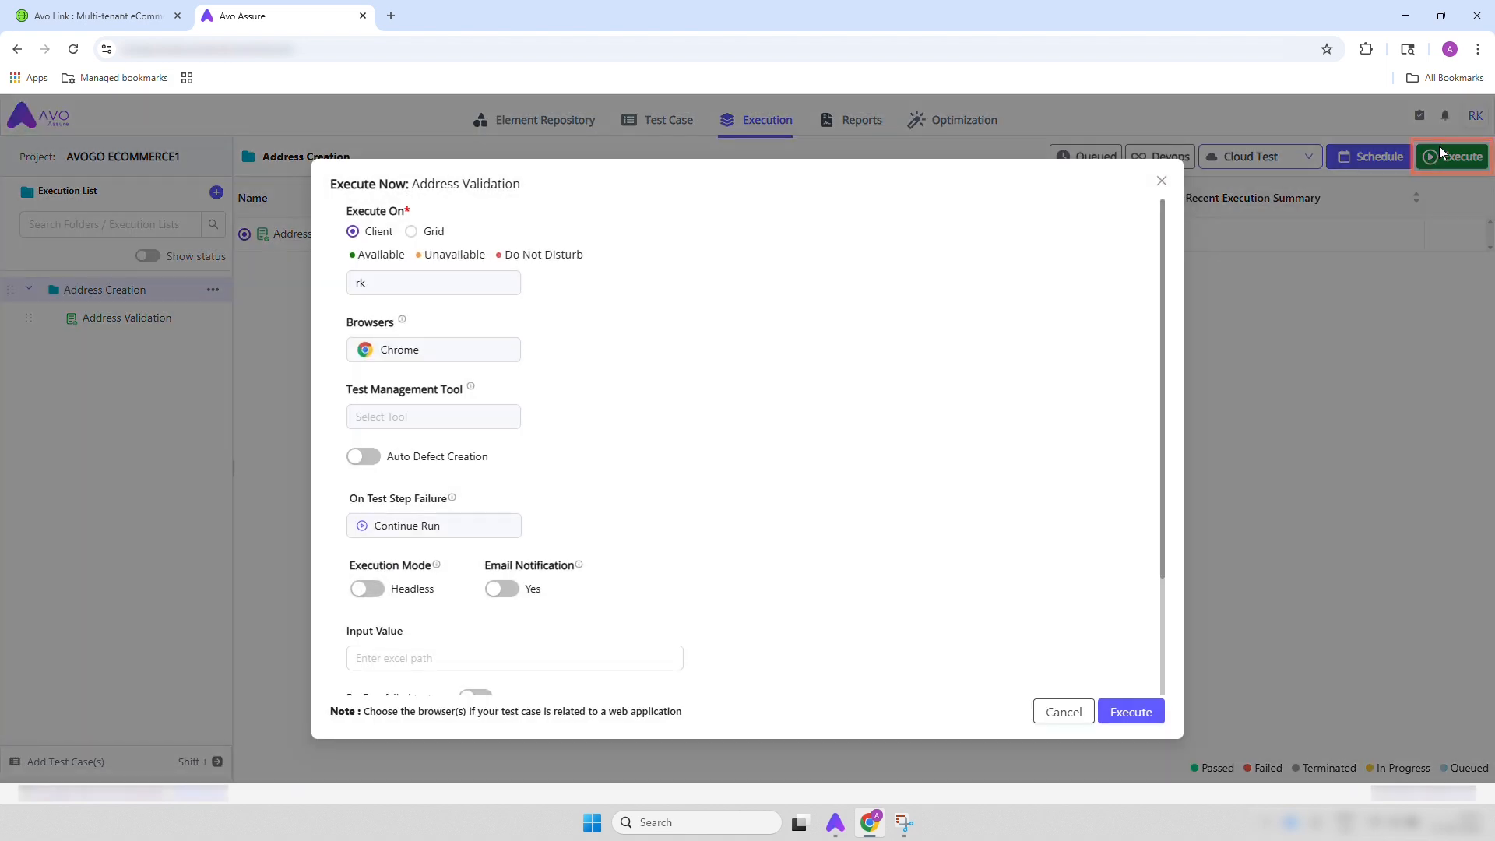
{"action": "left_click", "coordinate": [1131, 712]}
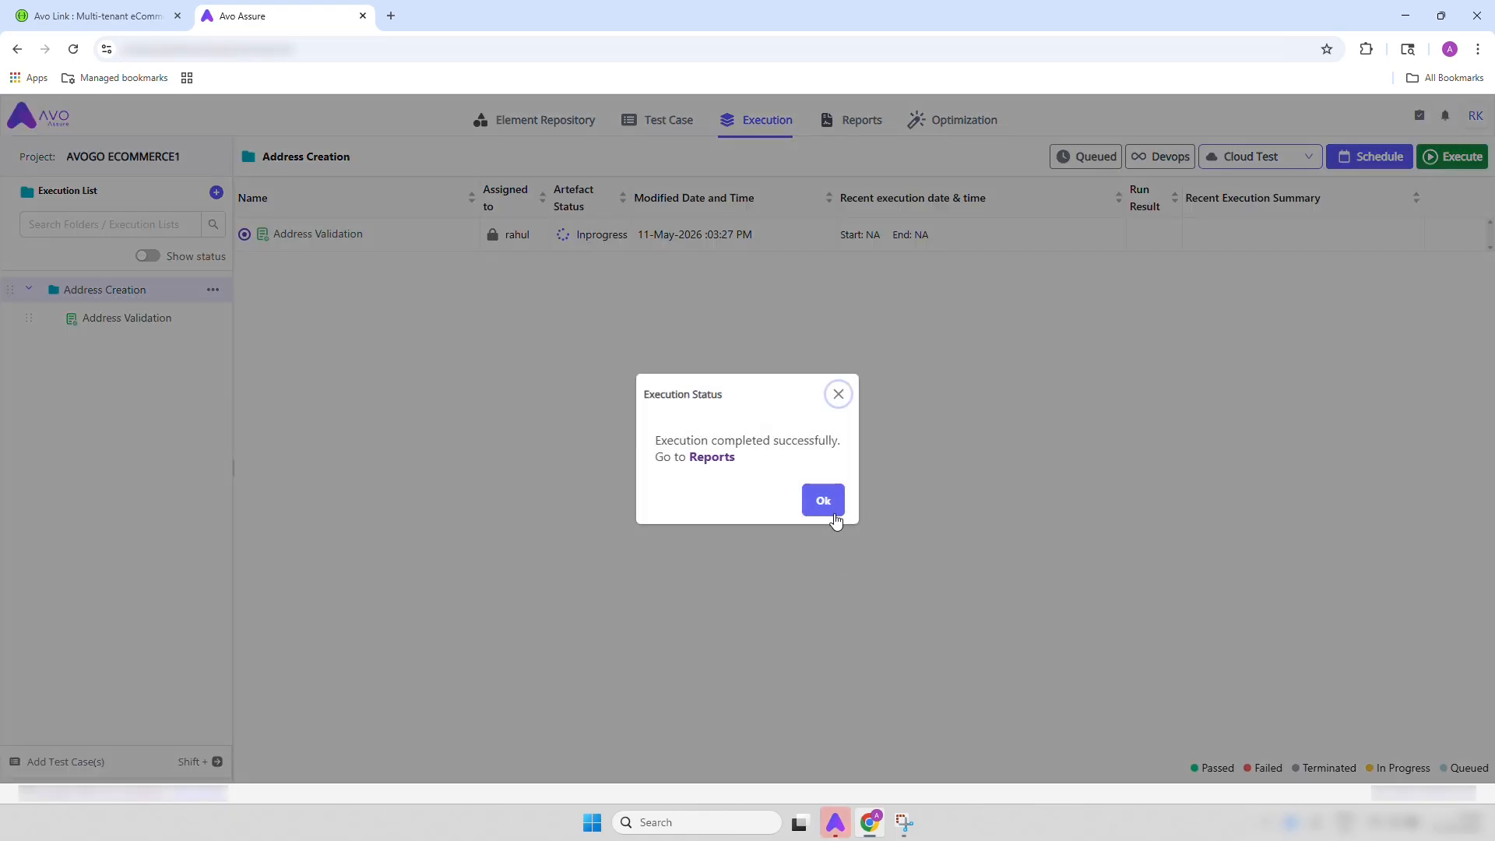
{"action": "left_click", "coordinate": [824, 499]}
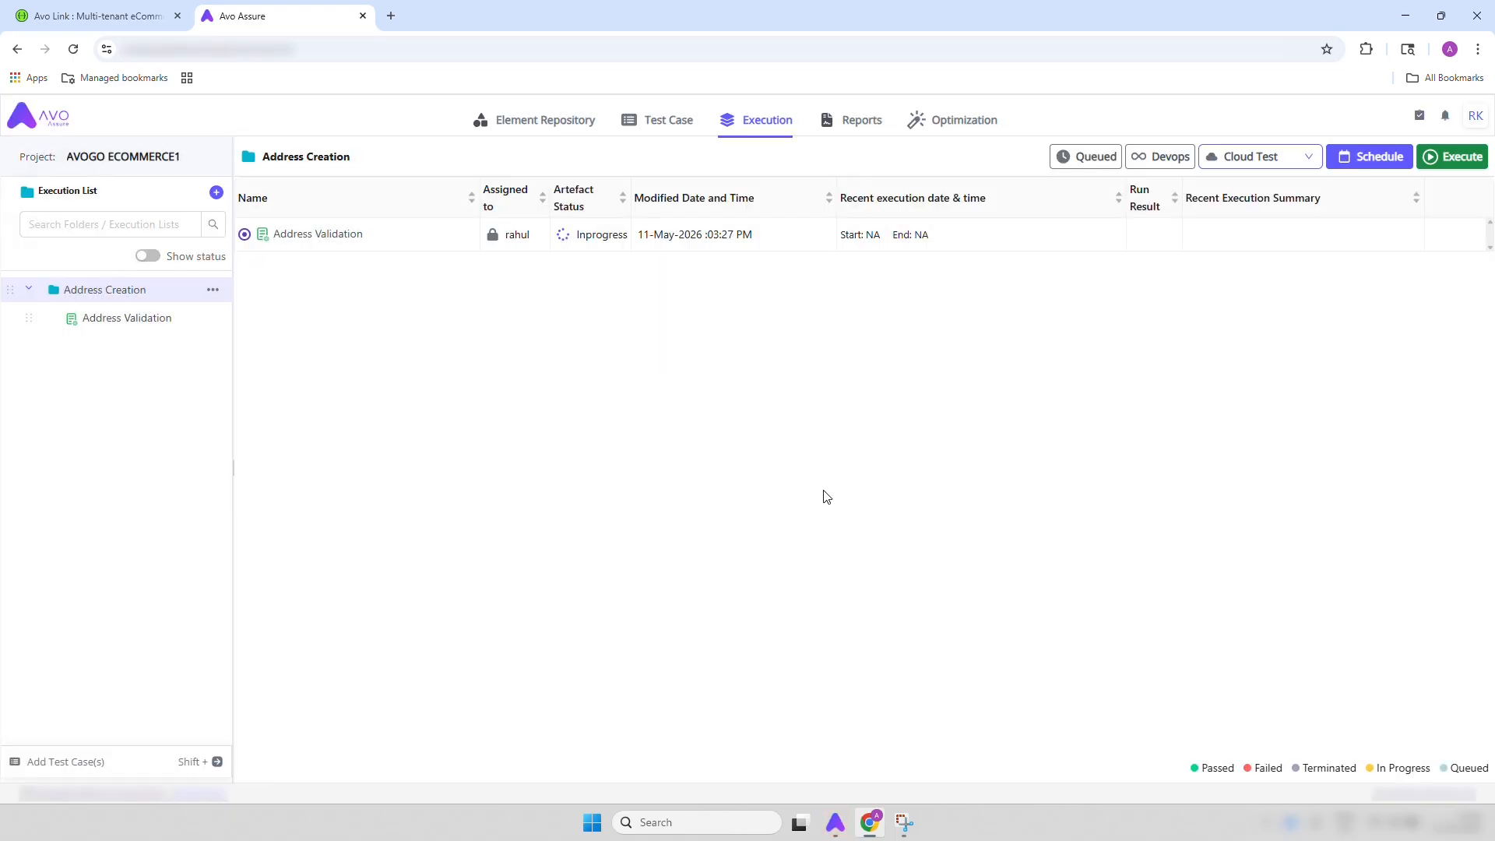
Open the detailed report of the Validate Address test case from the first Address Validation run
{"action": "left_click", "coordinate": [849, 123]}
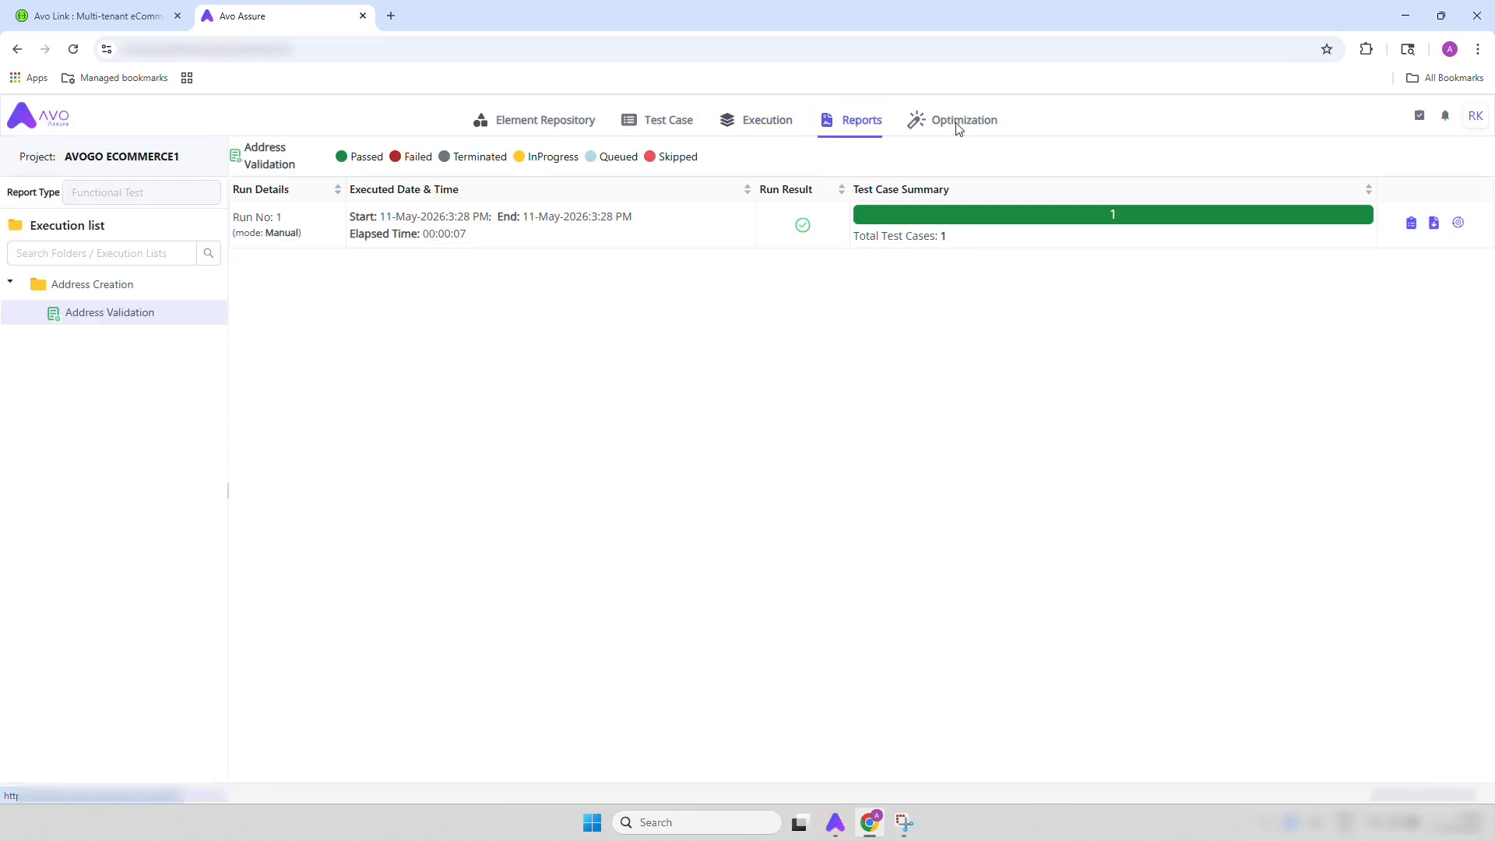
{"action": "left_click", "coordinate": [1412, 226]}
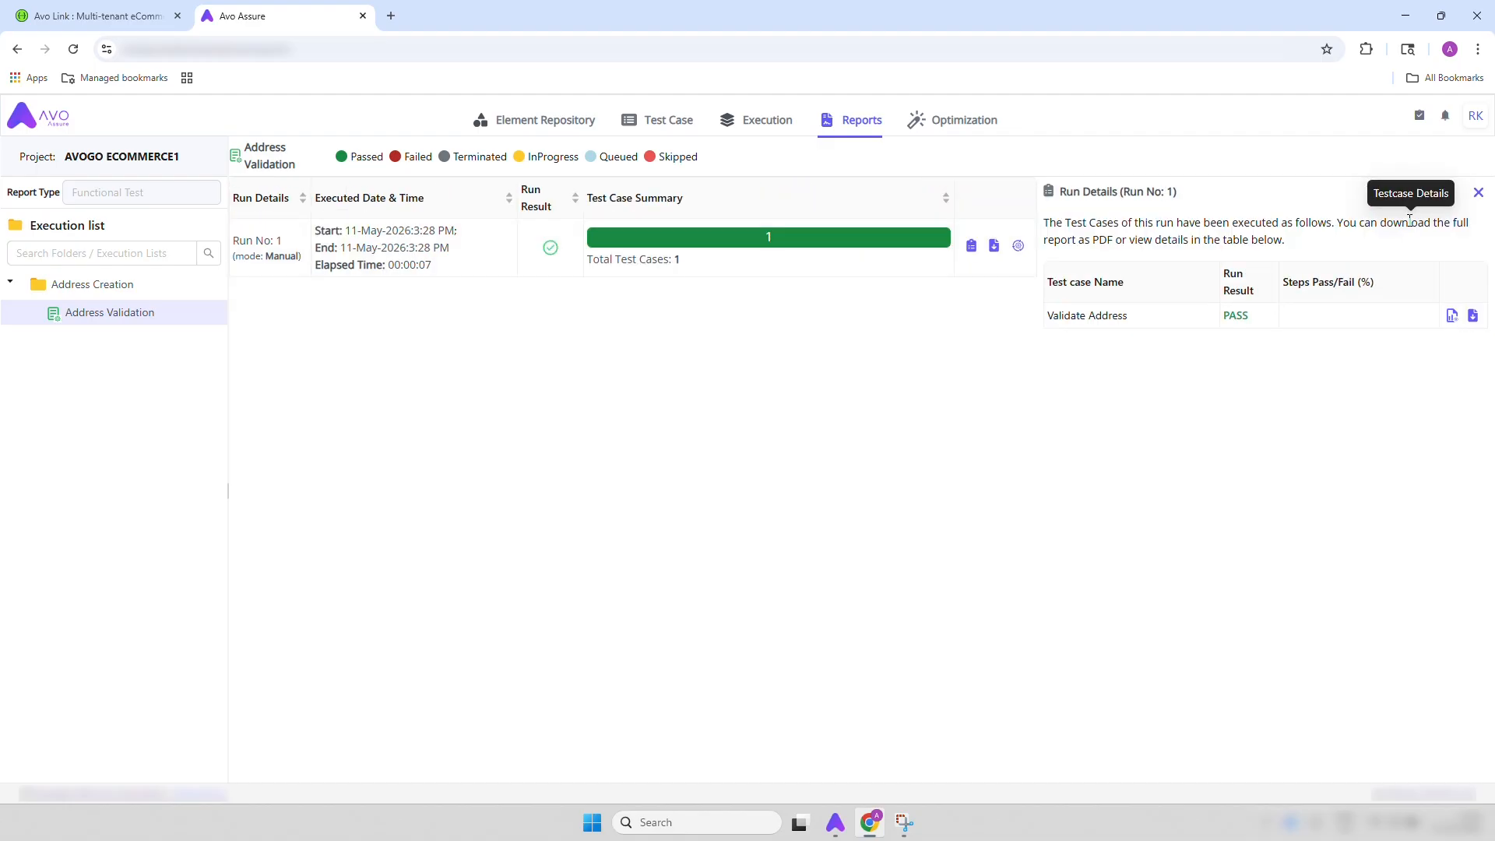
{"action": "left_click", "coordinate": [1451, 317]}
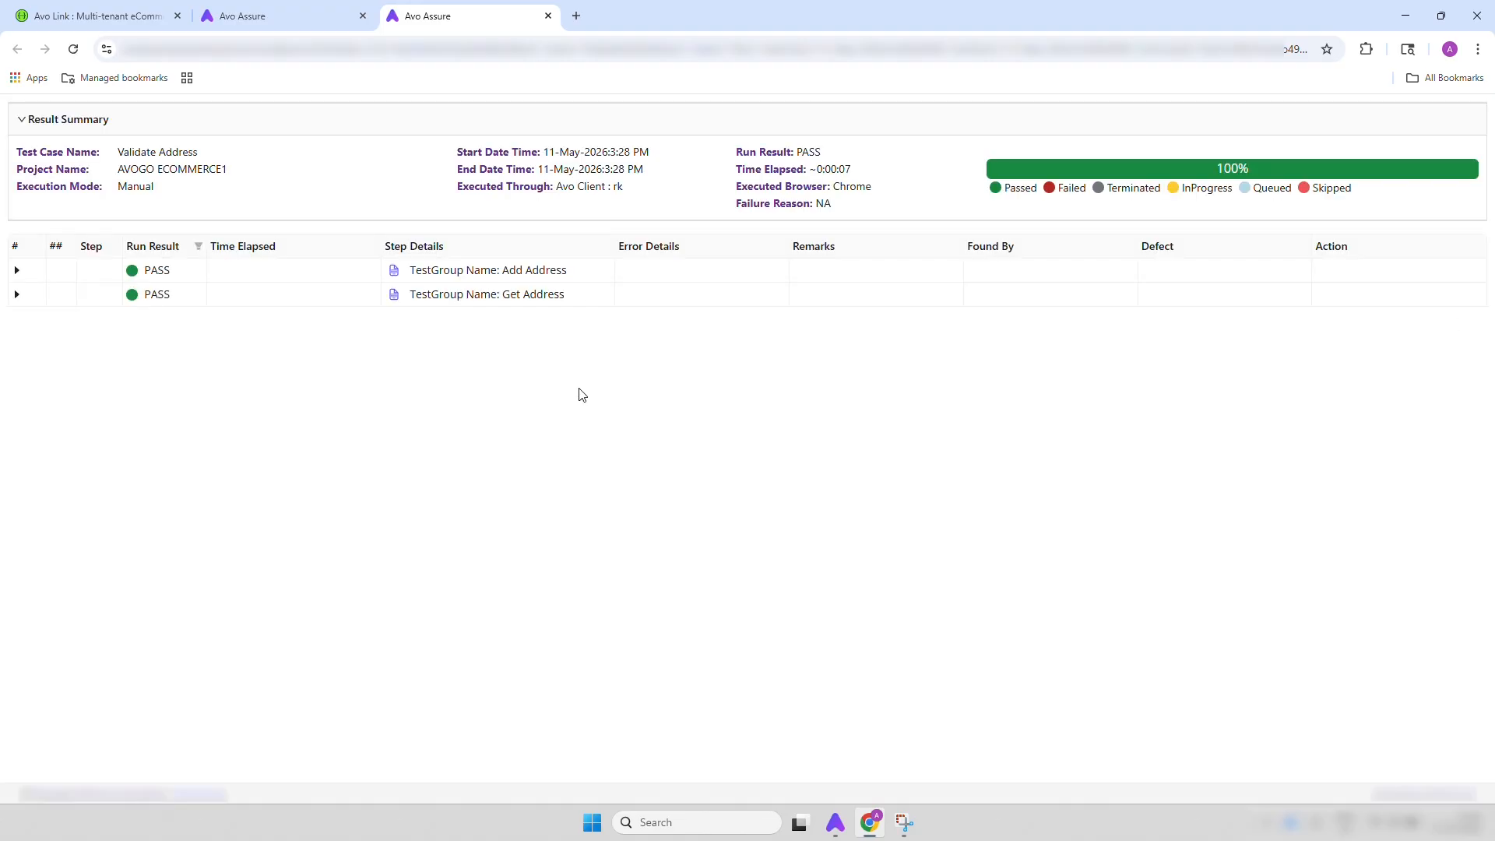
Expand the test group results in the report and examine the step details down to the displayed {Body} response
{"action": "left_click", "coordinate": [19, 272]}
{"action": "scroll", "coordinate": [327, 524], "scroll_direction": "down", "scroll_amount": 10}
{"action": "scroll", "coordinate": [367, 701], "scroll_direction": "down", "scroll_amount": 5}
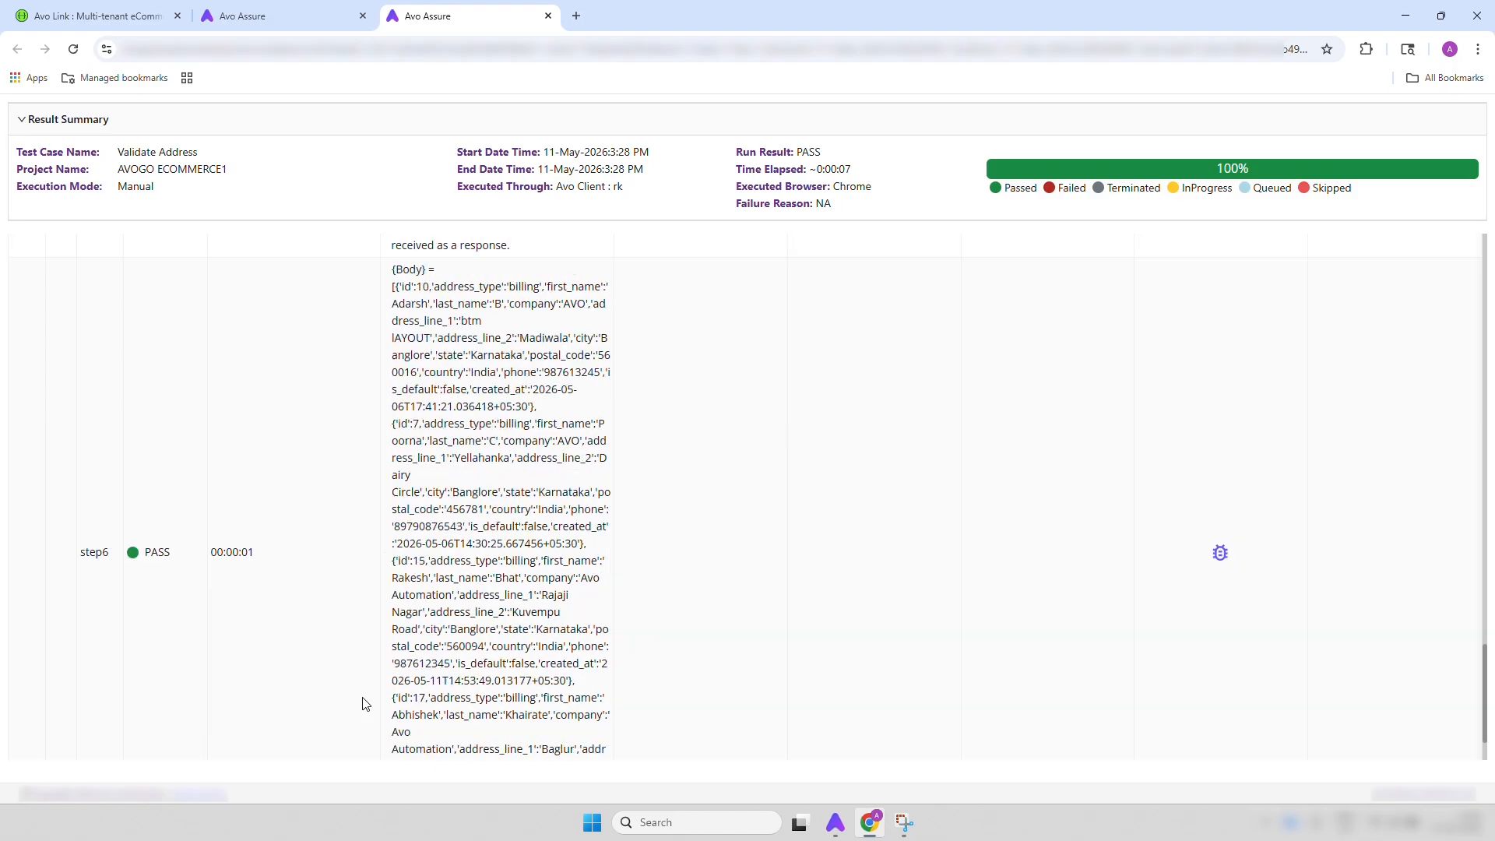